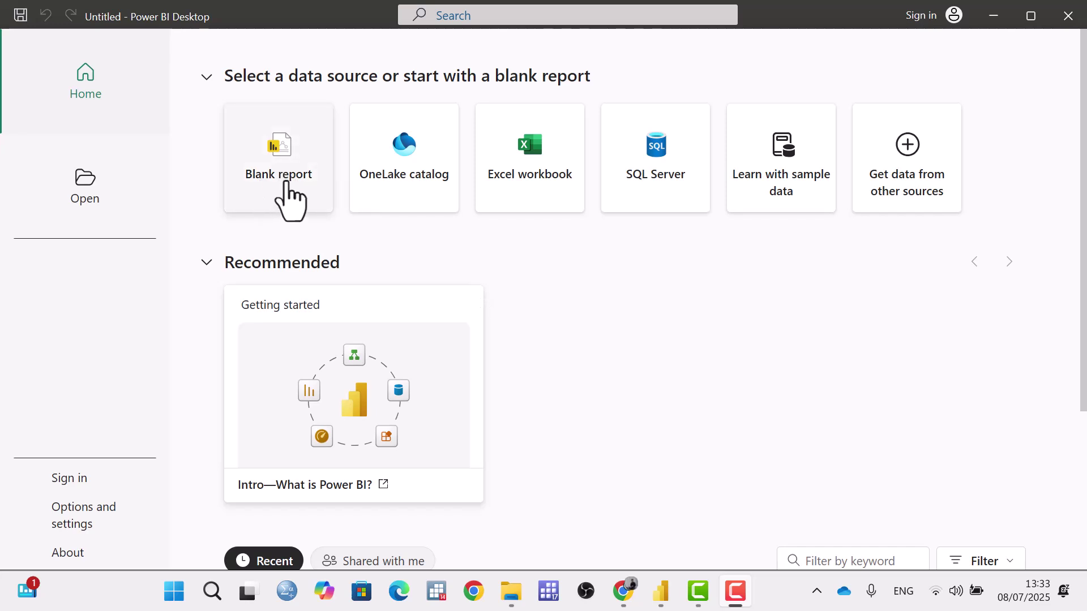
Step: Start a blank report and load the Orders table from the Excel workbook Power BI sample data.xls
{"action": "left_click", "coordinate": [288, 190]}
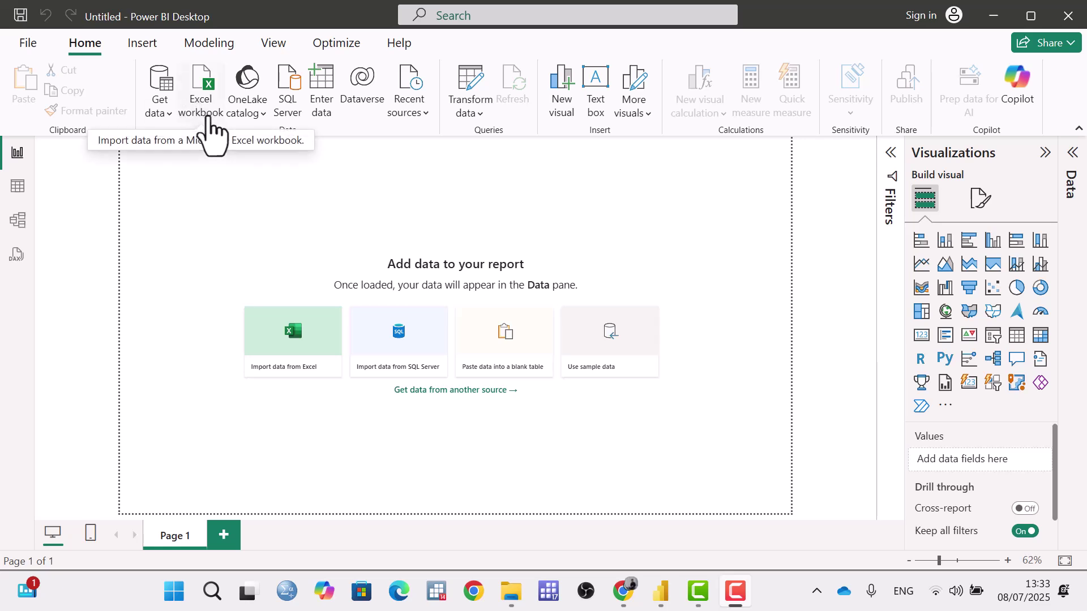
{"action": "left_click", "coordinate": [169, 113]}
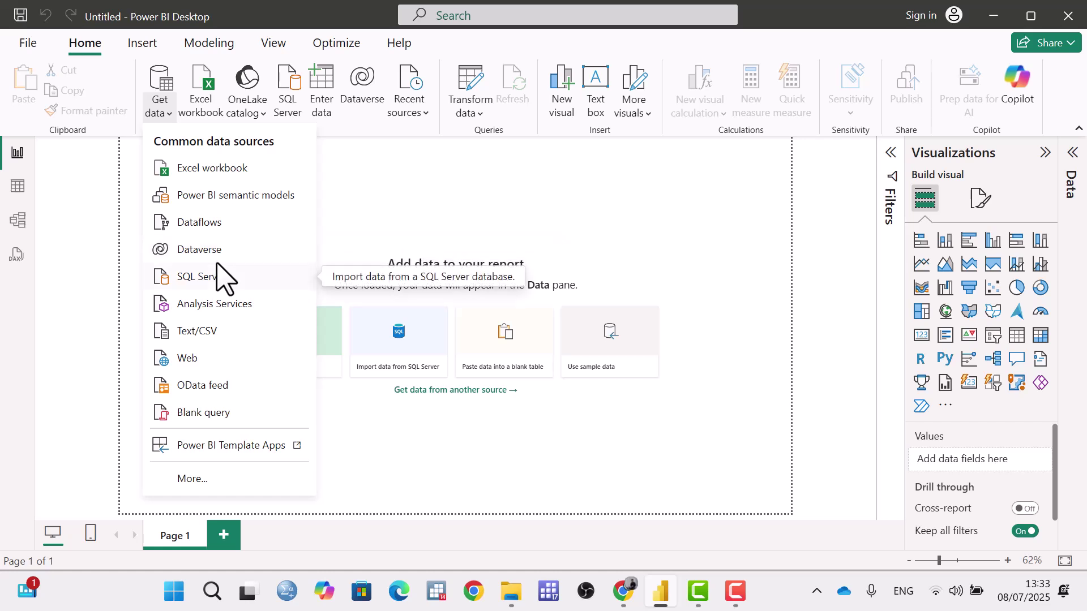
{"action": "left_click", "coordinate": [188, 169]}
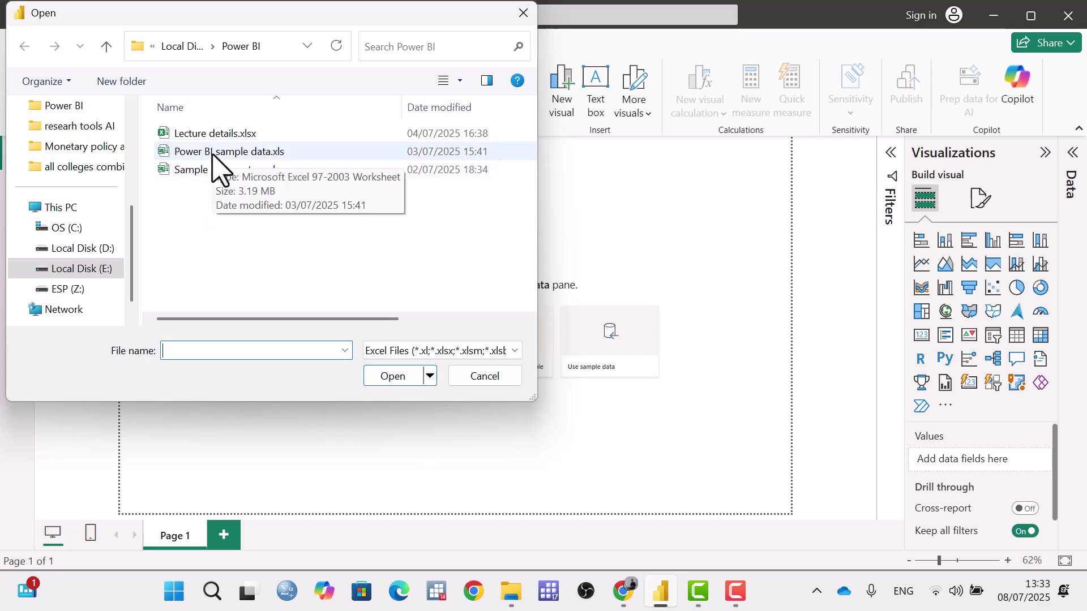
{"action": "double_click", "coordinate": [212, 152]}
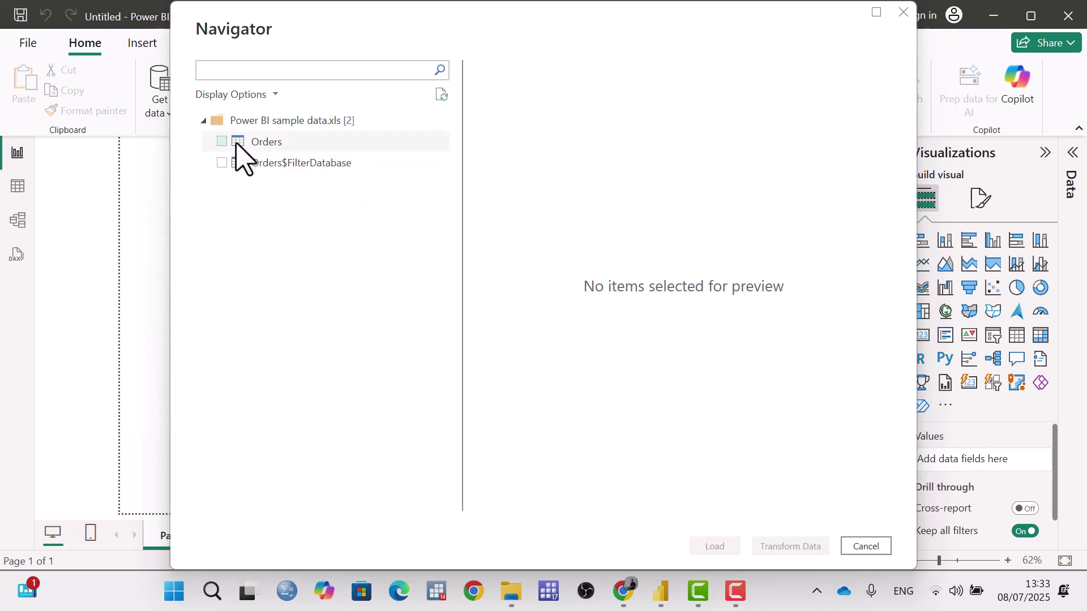
{"action": "left_click", "coordinate": [222, 141]}
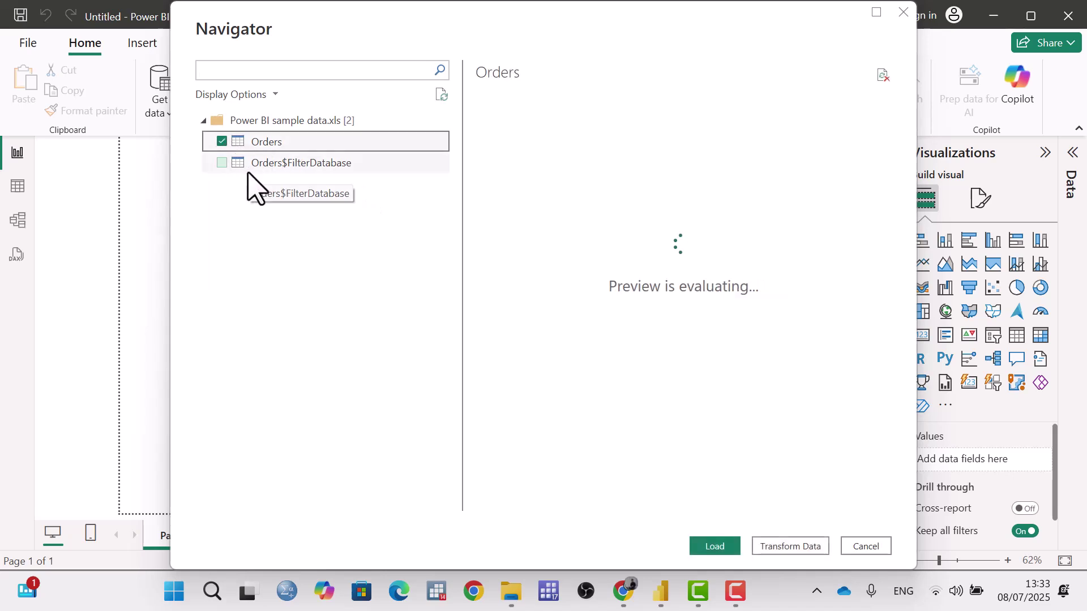
{"action": "left_click", "coordinate": [714, 546]}
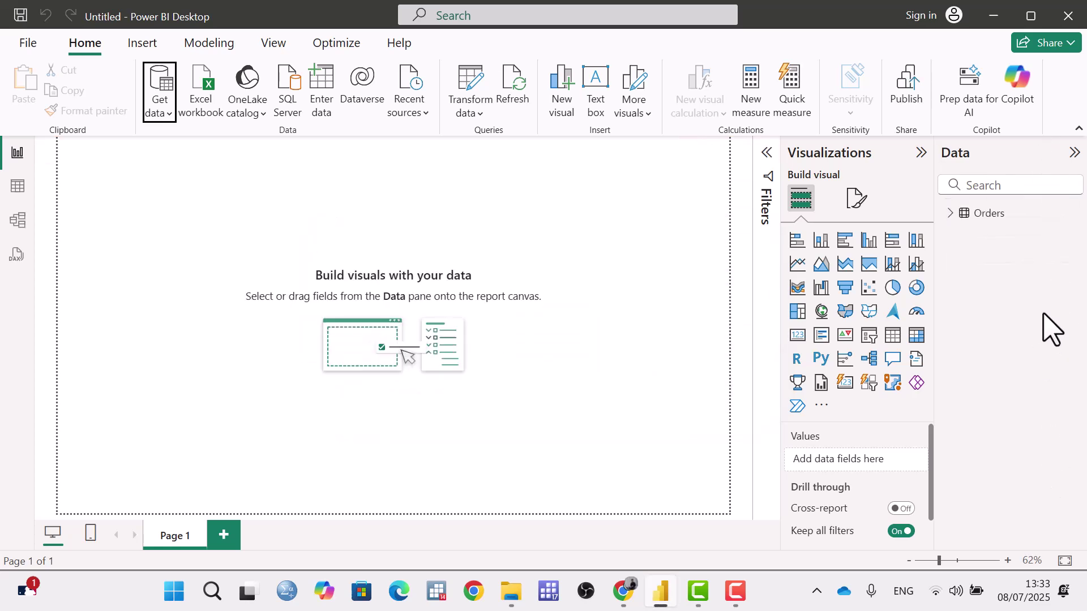
Step: Build a clustered column chart from the Orders table with Segment on the X-axis and Sales on the Y-axis
{"action": "left_click", "coordinate": [951, 213]}
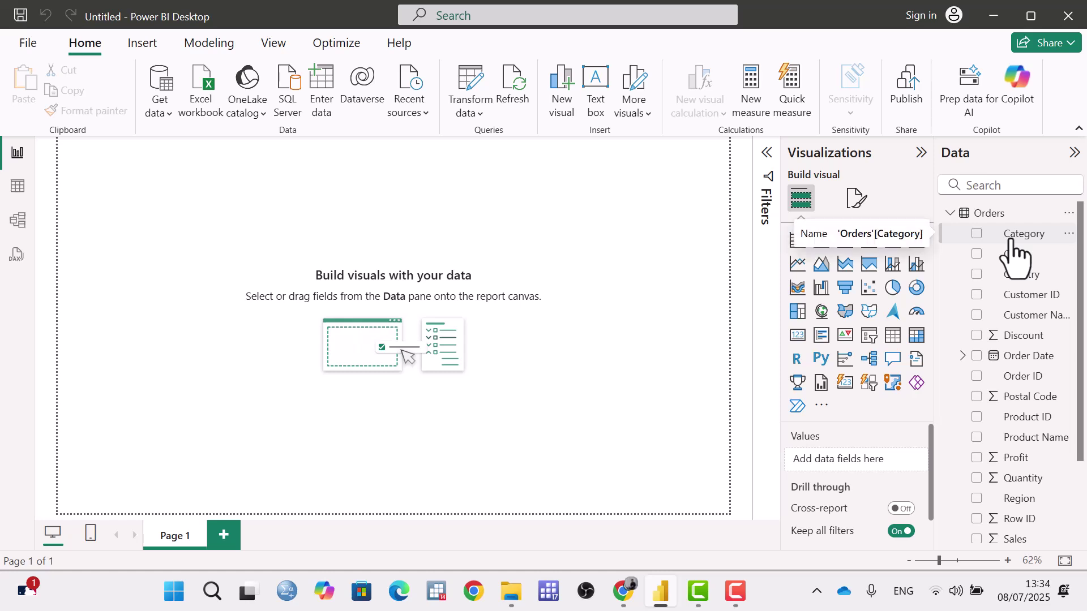
{"action": "scroll", "coordinate": [979, 244], "scroll_direction": "down", "scroll_amount": 2}
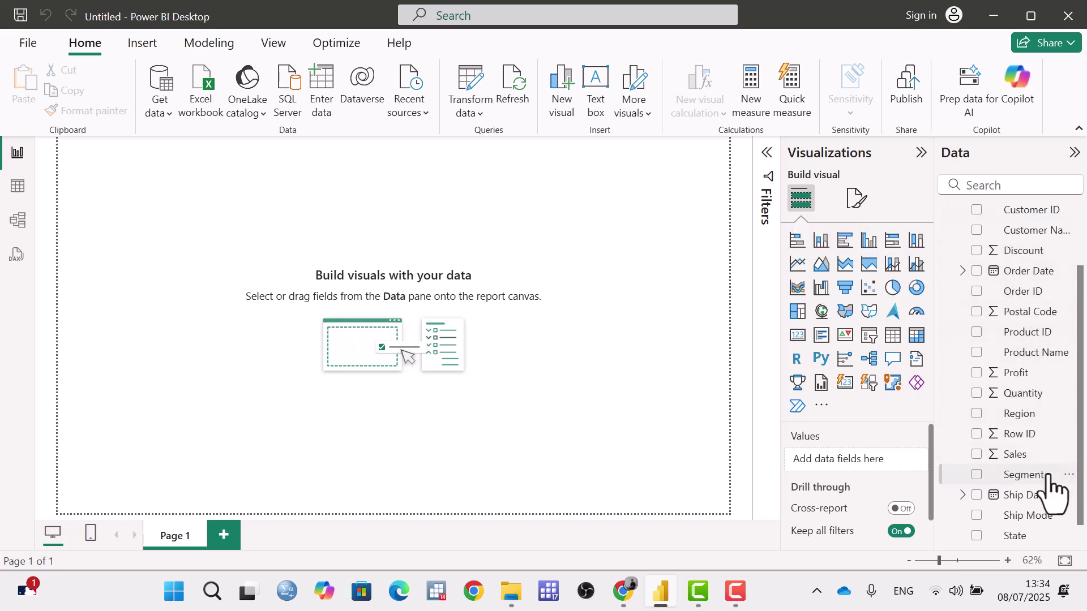
{"action": "scroll", "coordinate": [1047, 481], "scroll_direction": "up", "scroll_amount": 2}
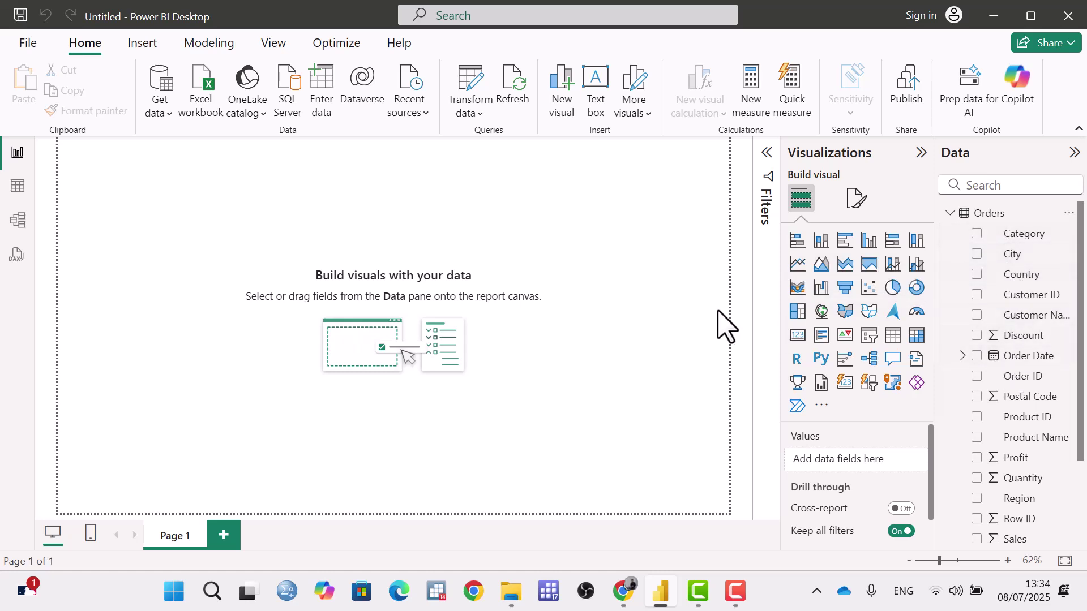
{"action": "left_click", "coordinate": [866, 248]}
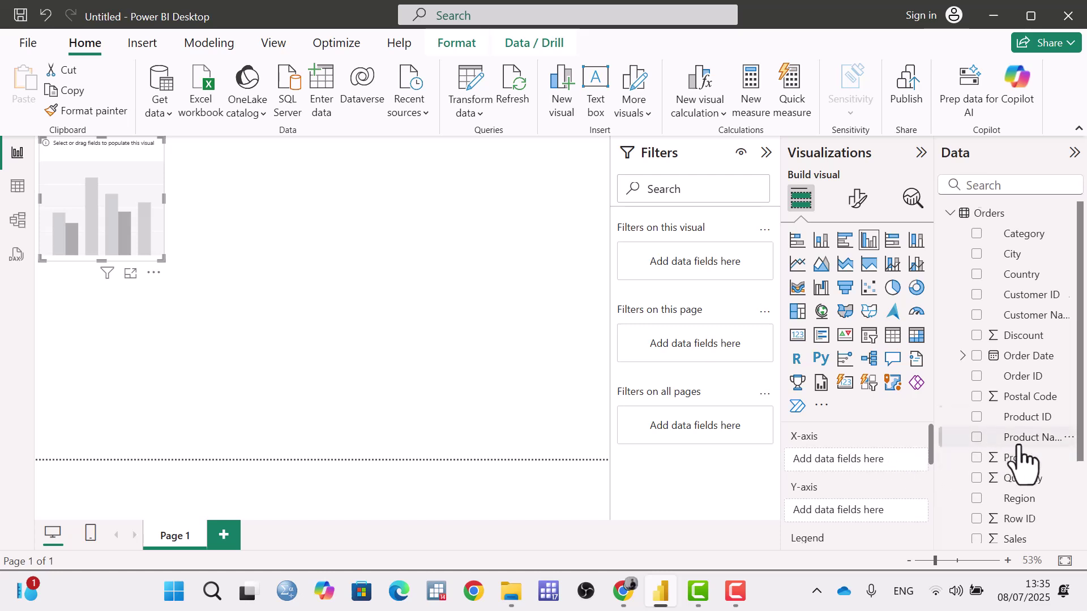
{"action": "scroll", "coordinate": [1017, 447], "scroll_direction": "down", "scroll_amount": 3}
{"action": "left_click_drag", "start_coordinate": [1023, 475], "coordinate": [891, 463]}
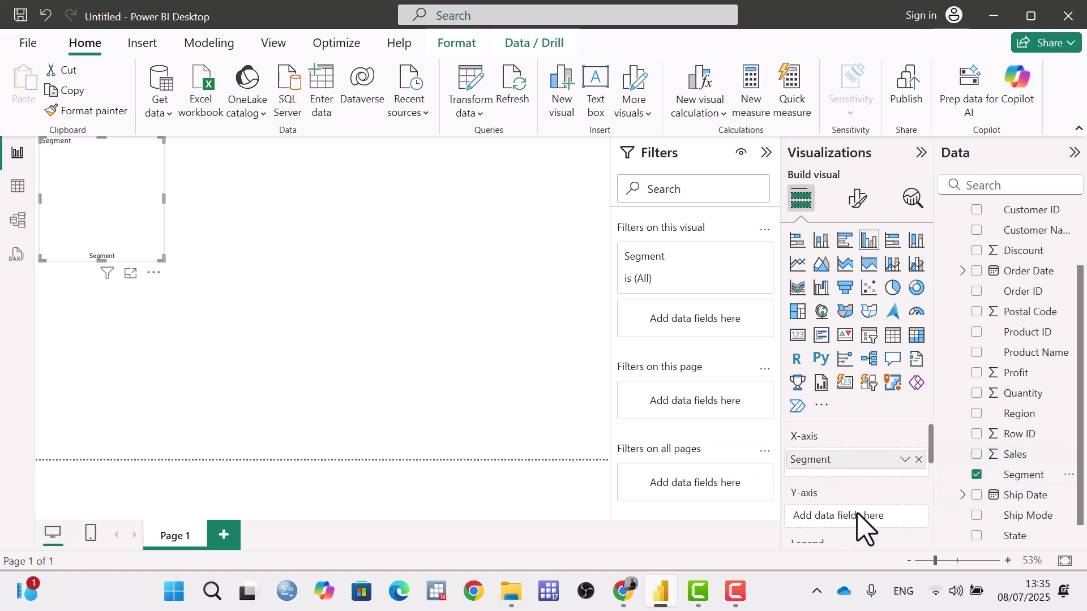
{"action": "left_click_drag", "start_coordinate": [1012, 456], "coordinate": [863, 515]}
{"action": "mouse_move", "coordinate": [97, 210]}
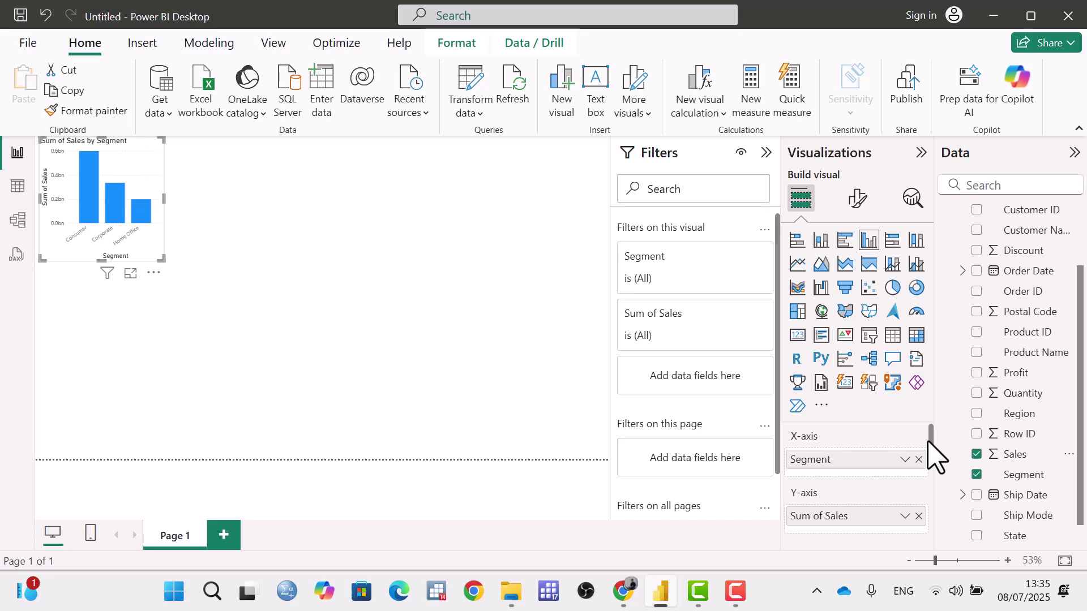
Step: Add the Category field as the legend of the column chart
{"action": "left_click_drag", "start_coordinate": [929, 441], "coordinate": [931, 476]}
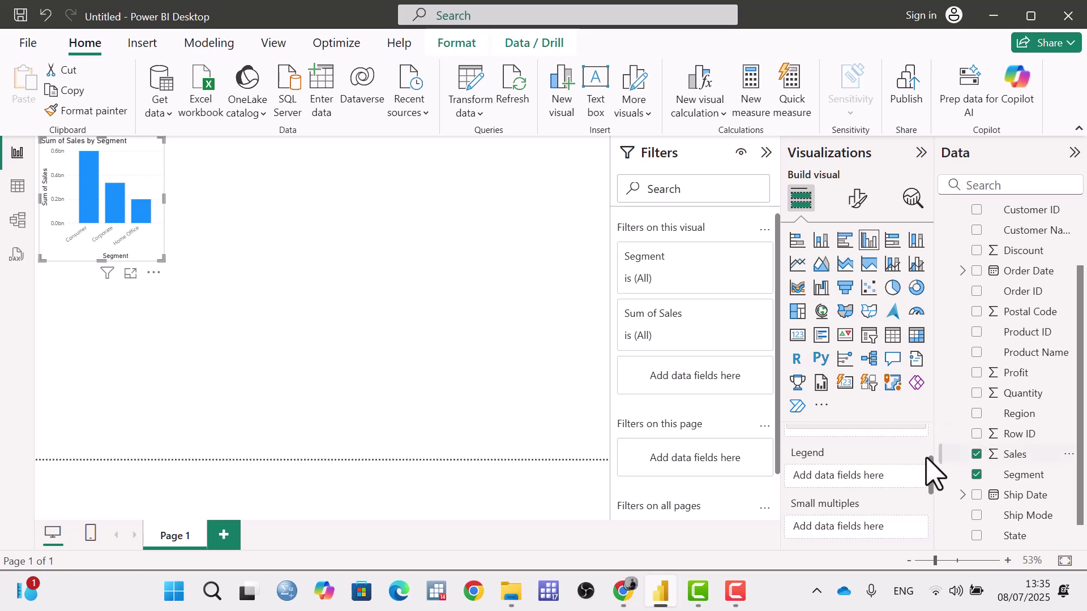
{"action": "scroll", "coordinate": [1062, 317], "scroll_direction": "up", "scroll_amount": 3}
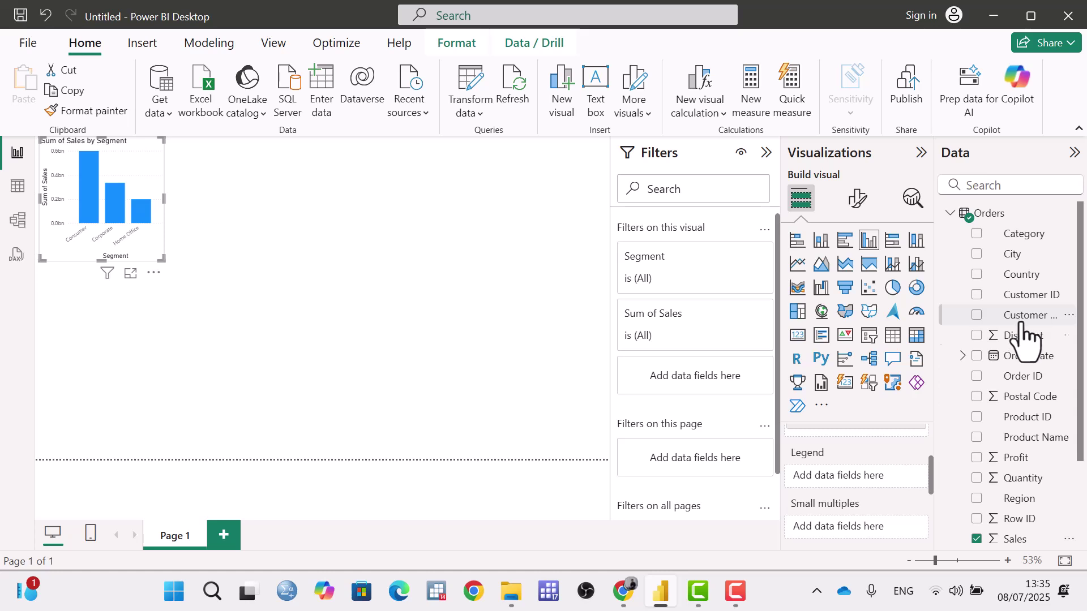
{"action": "scroll", "coordinate": [1025, 343], "scroll_direction": "down", "scroll_amount": 2}
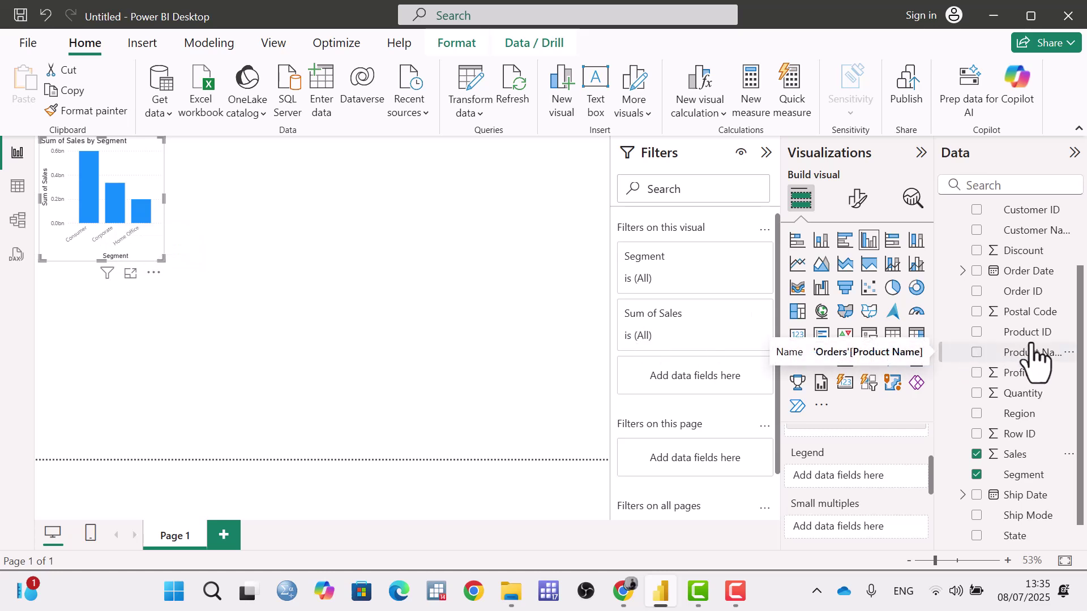
{"action": "scroll", "coordinate": [1041, 297], "scroll_direction": "up", "scroll_amount": 2}
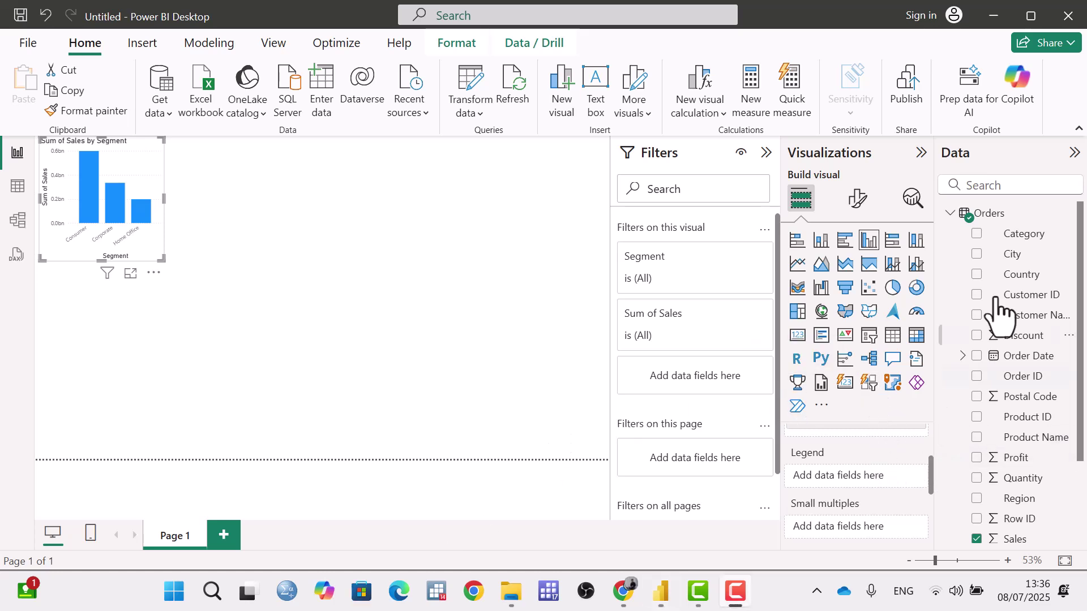
{"action": "left_click_drag", "start_coordinate": [1022, 238], "coordinate": [848, 479]}
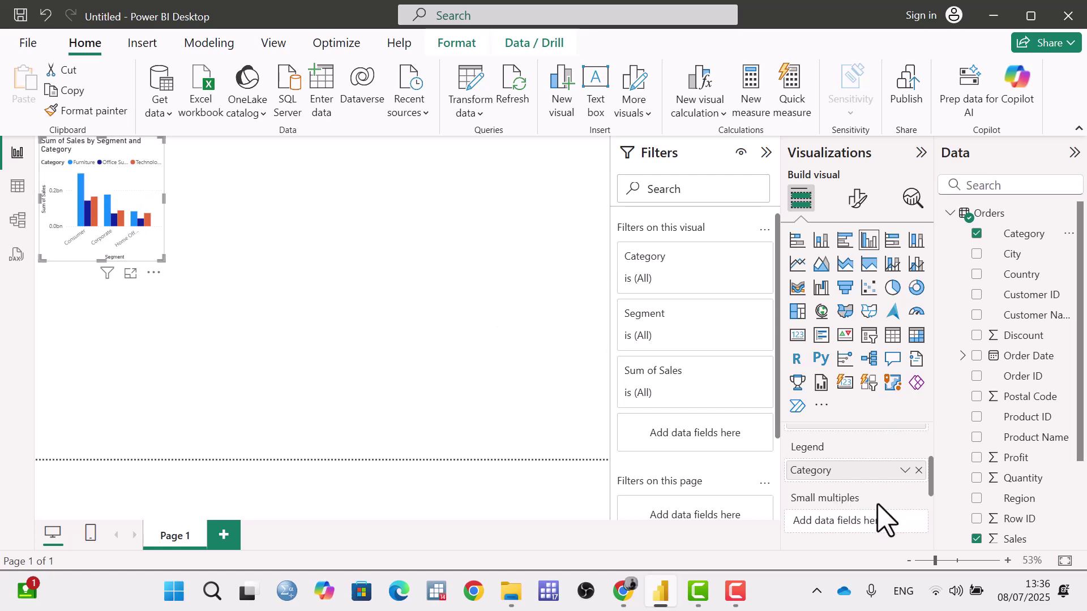
Step: Split the column chart into small multiples by Region
{"action": "scroll", "coordinate": [933, 498], "scroll_direction": "down", "scroll_amount": 1}
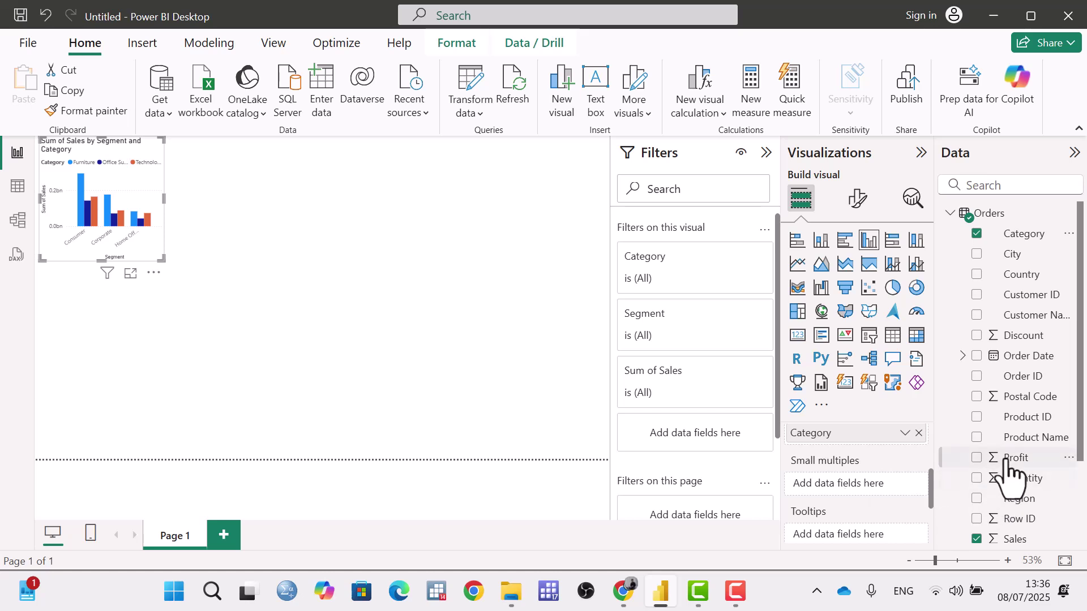
{"action": "left_click_drag", "start_coordinate": [1019, 500], "coordinate": [871, 484]}
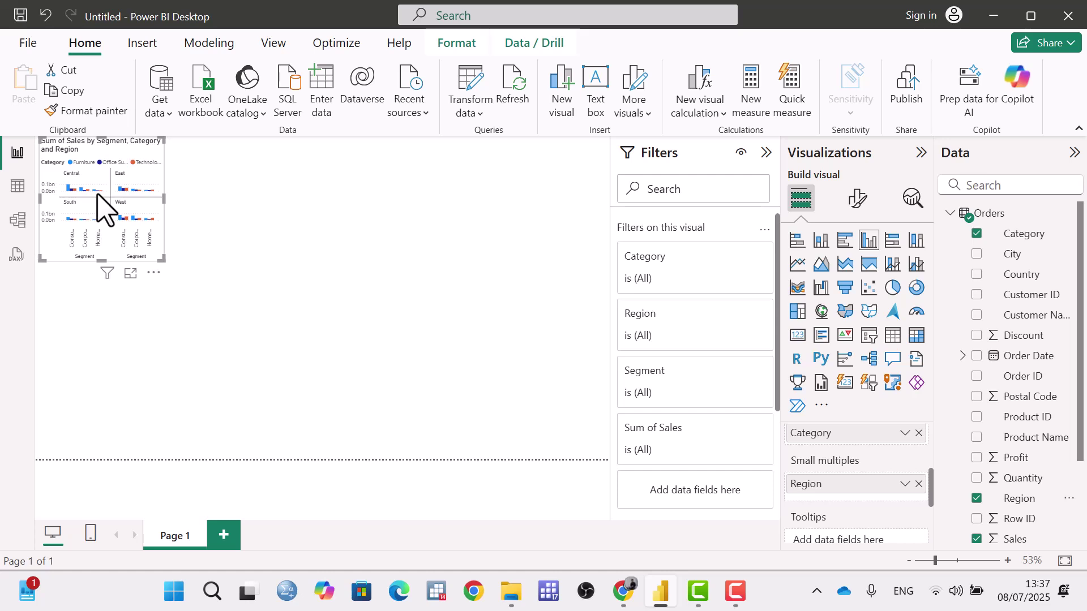
{"action": "mouse_move", "coordinate": [99, 191]}
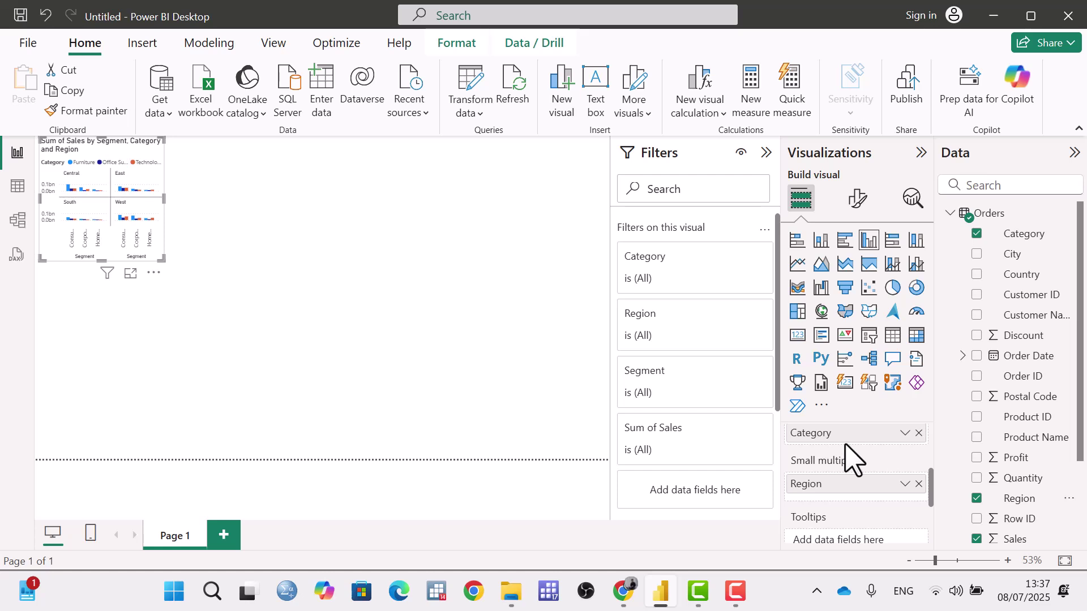
Step: Add the Profit and Quantity fields to the column chart's tooltips
{"action": "scroll", "coordinate": [857, 475], "scroll_direction": "down", "scroll_amount": 2}
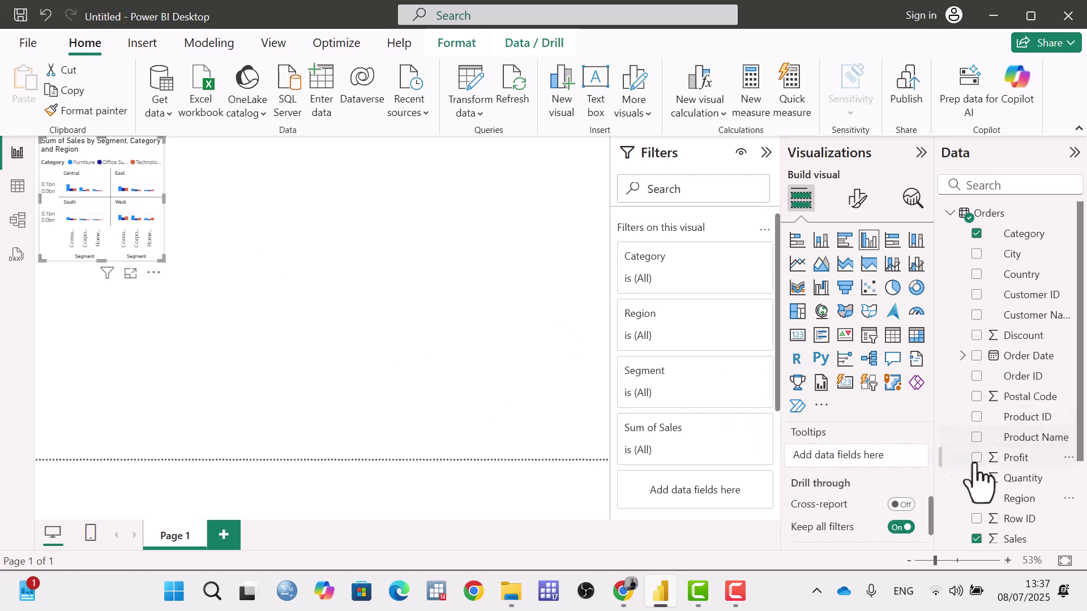
{"action": "left_click_drag", "start_coordinate": [1017, 459], "coordinate": [837, 456]}
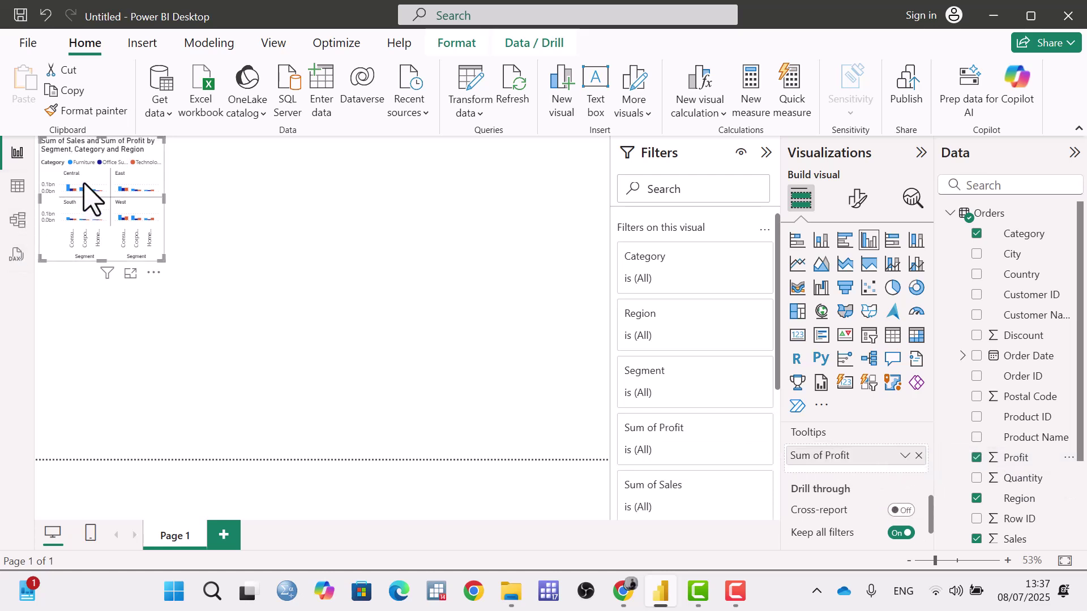
{"action": "left_click_drag", "start_coordinate": [1011, 478], "coordinate": [856, 470]}
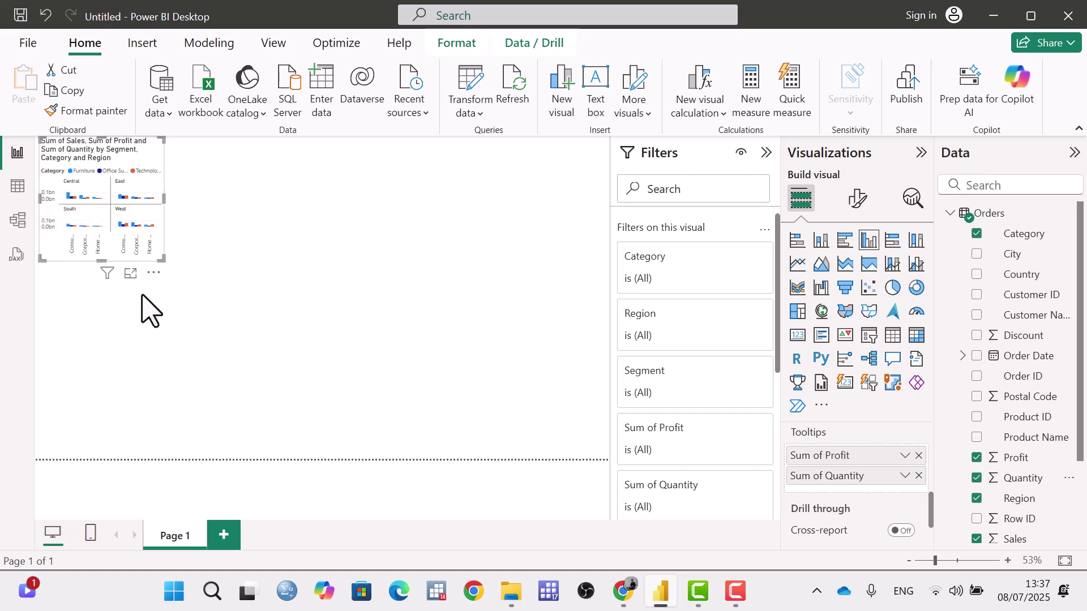
Step: Open the column chart in focus mode and inspect the tooltips of bars in the East and Central regions
{"action": "left_click", "coordinate": [130, 273]}
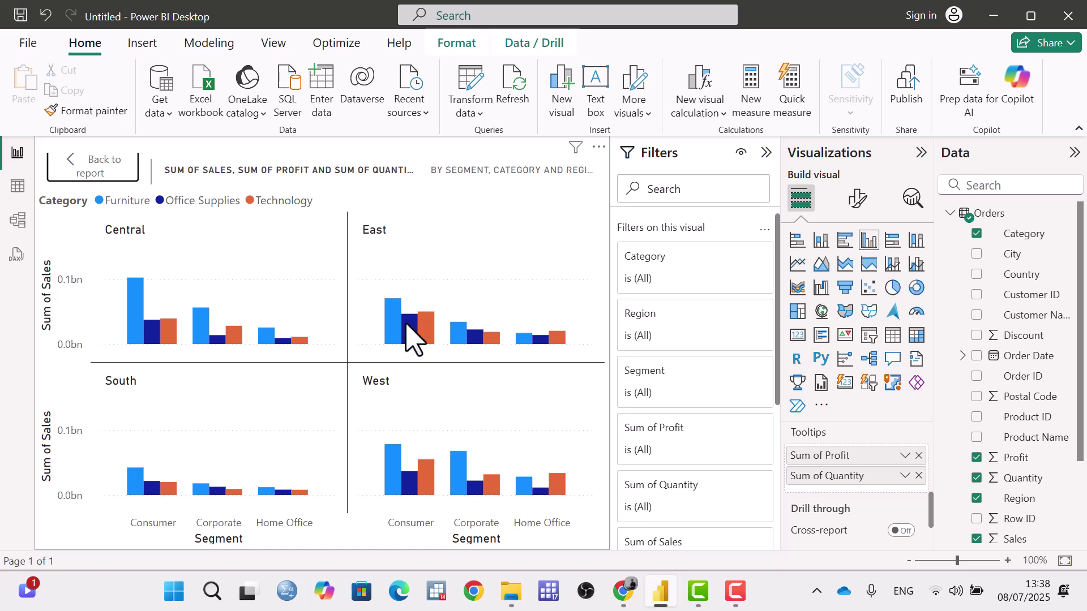
{"action": "mouse_move", "coordinate": [406, 324]}
{"action": "mouse_move", "coordinate": [139, 337]}
{"action": "mouse_move", "coordinate": [206, 335]}
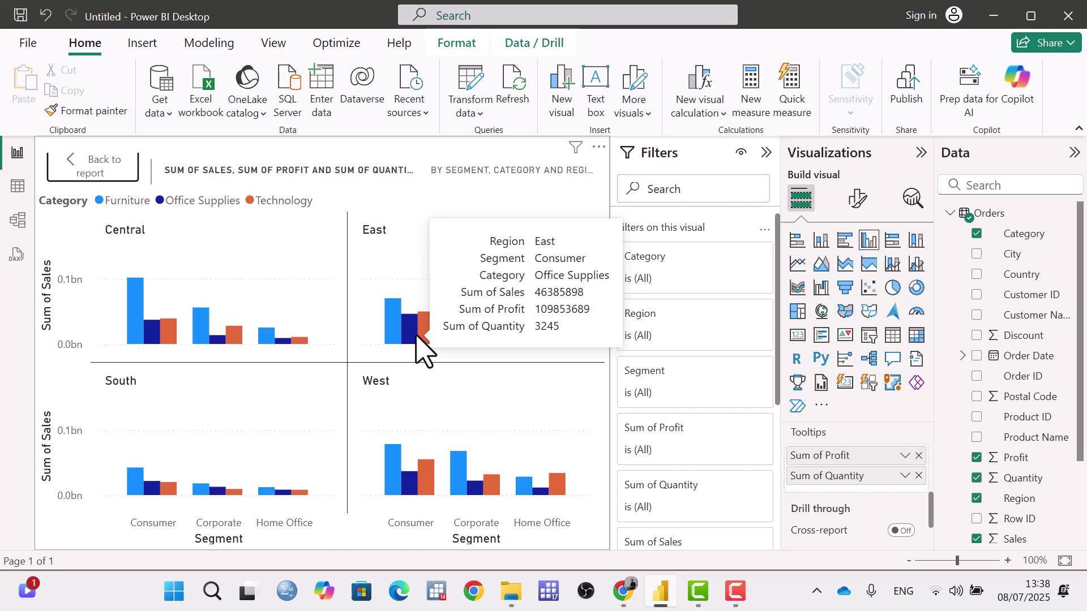
Step: In the chart's visual formatting, toggle the X-axis values off and on several times, leaving them switched off
{"action": "left_click", "coordinate": [858, 200]}
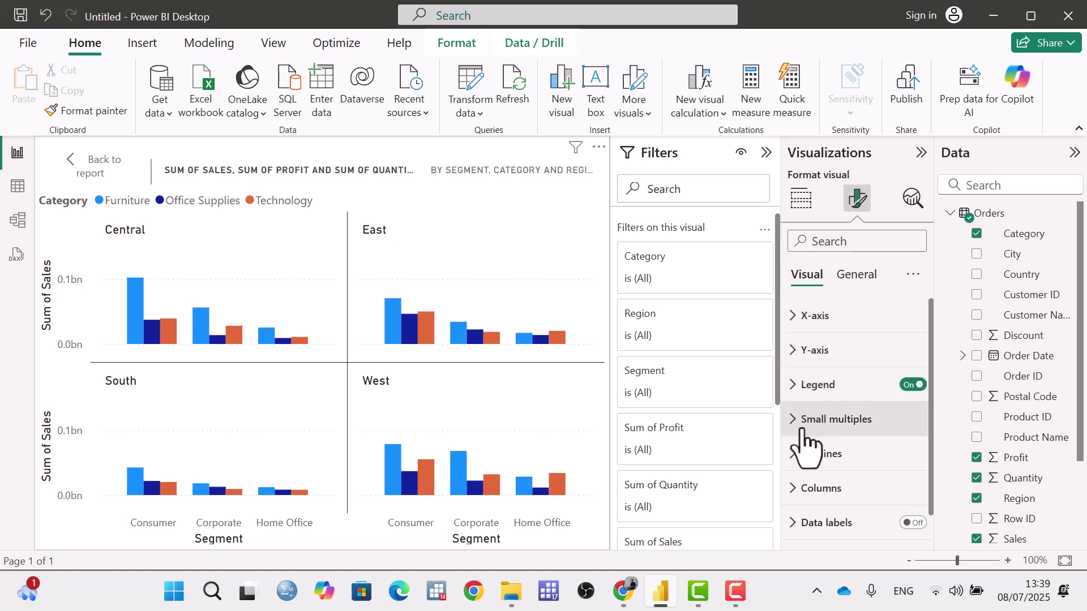
{"action": "scroll", "coordinate": [808, 448], "scroll_direction": "down", "scroll_amount": 1}
{"action": "scroll", "coordinate": [813, 339], "scroll_direction": "up", "scroll_amount": 1}
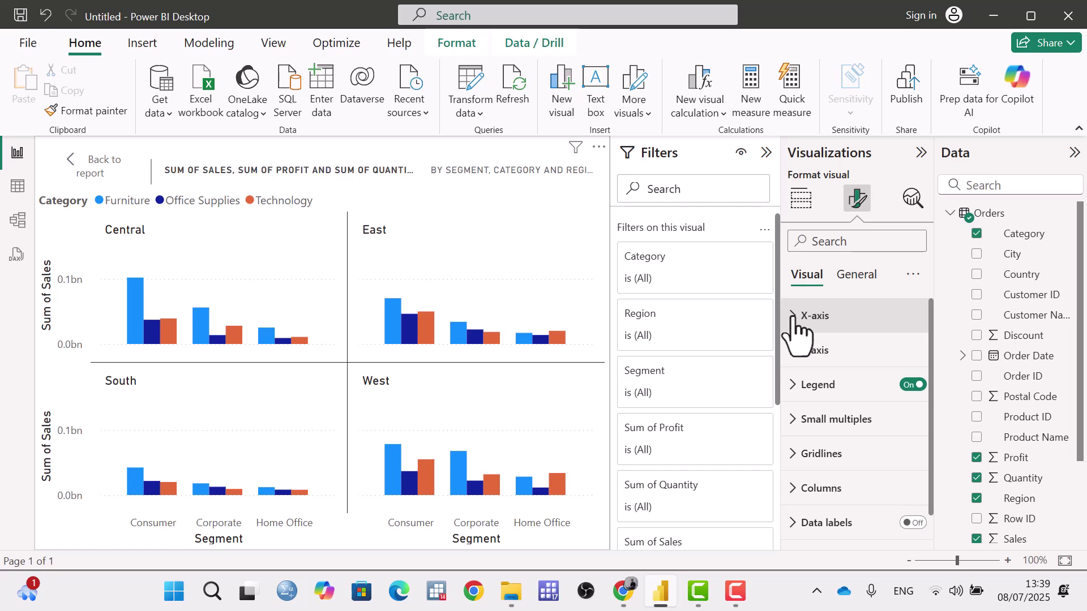
{"action": "left_click", "coordinate": [796, 320]}
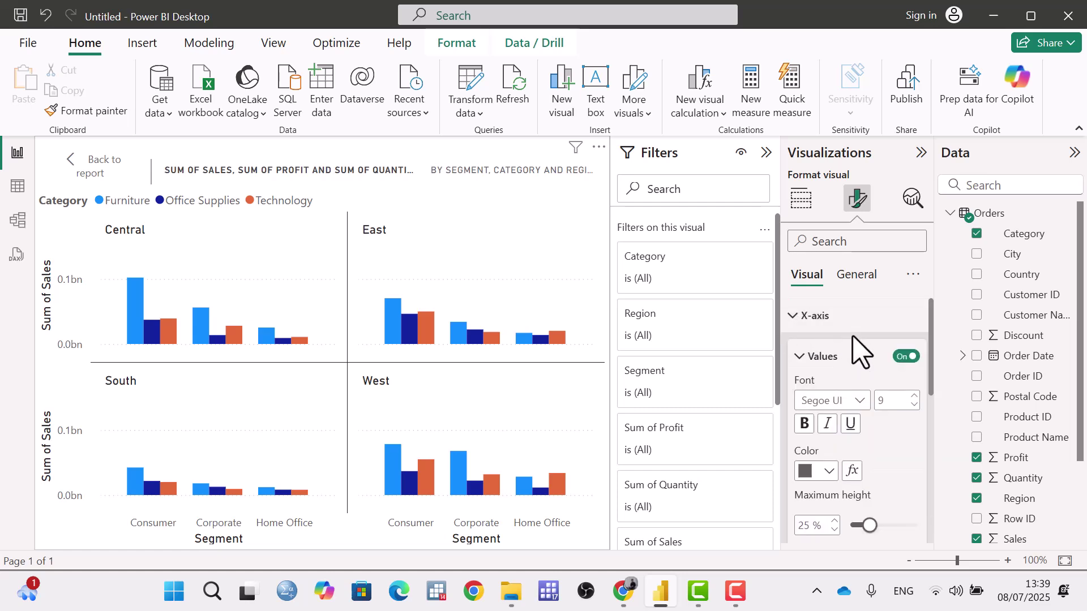
{"action": "scroll", "coordinate": [860, 345], "scroll_direction": "down", "scroll_amount": 2}
{"action": "scroll", "coordinate": [895, 351], "scroll_direction": "up", "scroll_amount": 2}
{"action": "left_click", "coordinate": [907, 357]}
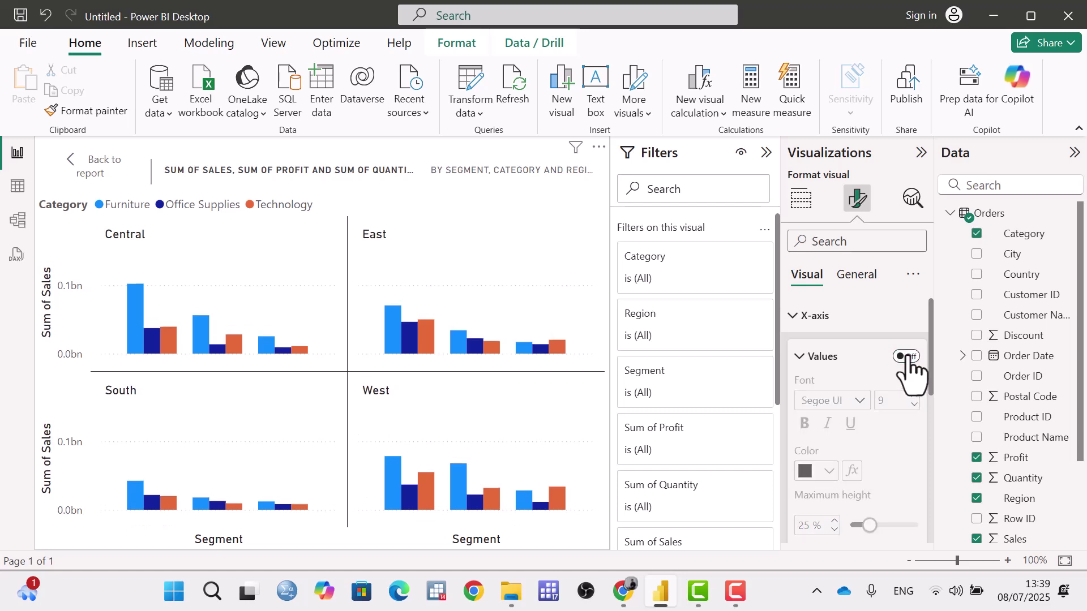
{"action": "left_click", "coordinate": [913, 357]}
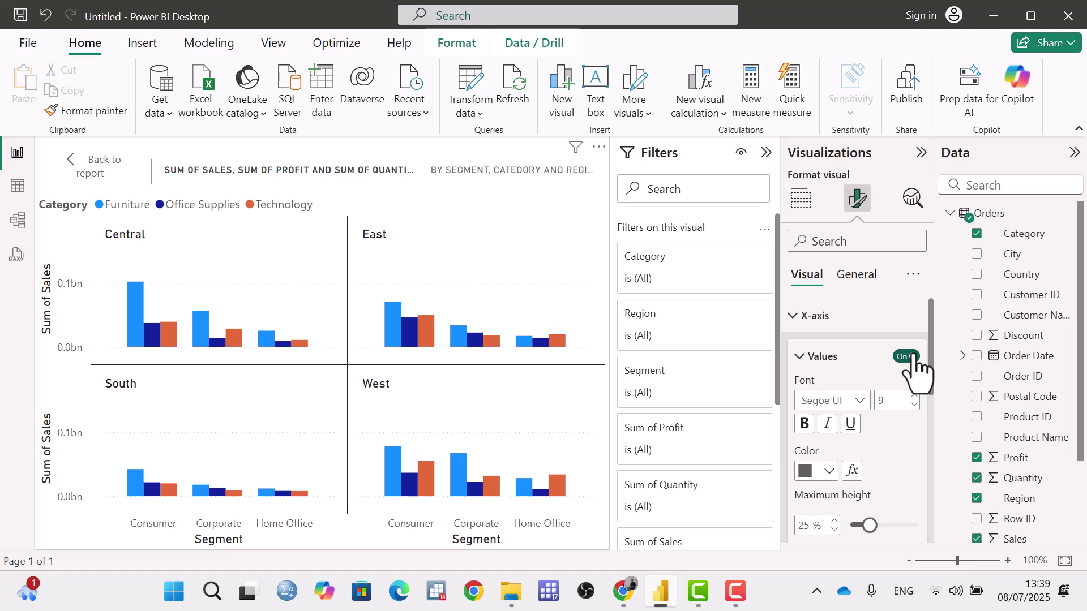
{"action": "left_click", "coordinate": [913, 357]}
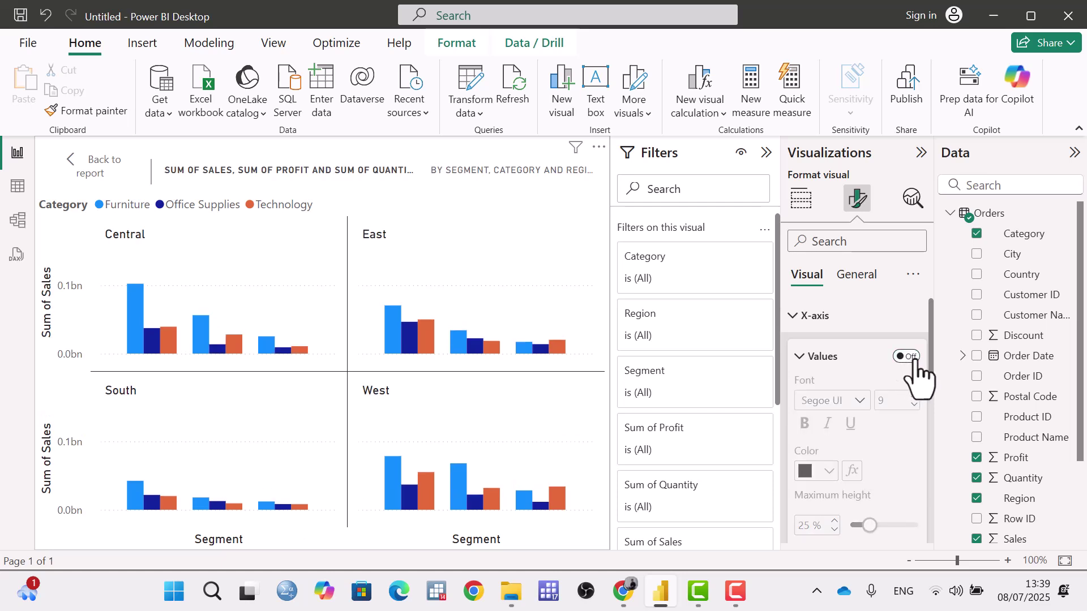
{"action": "left_click", "coordinate": [913, 358]}
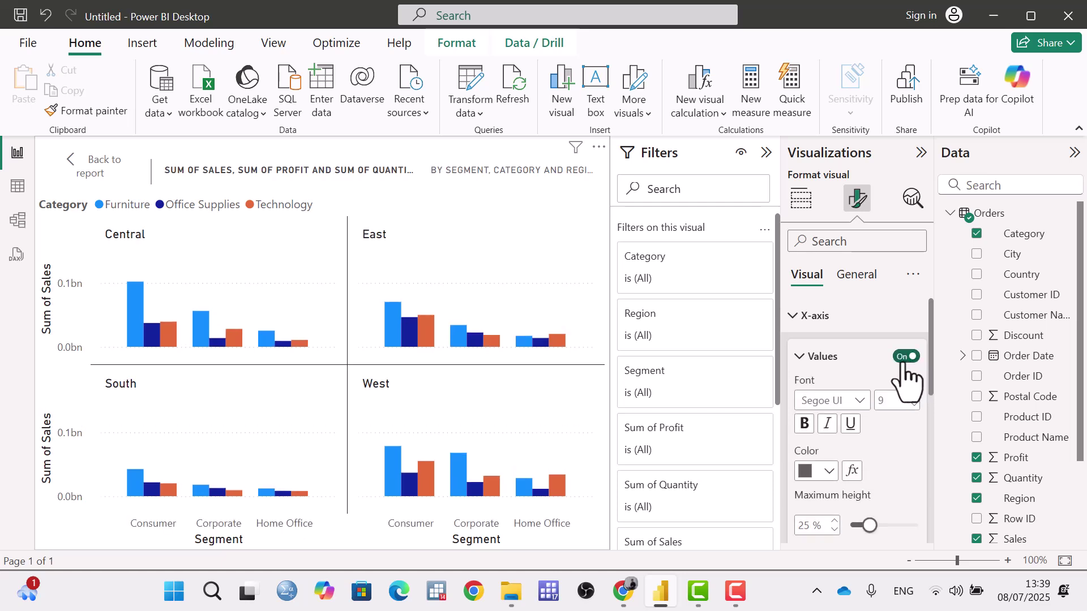
{"action": "left_click", "coordinate": [905, 358]}
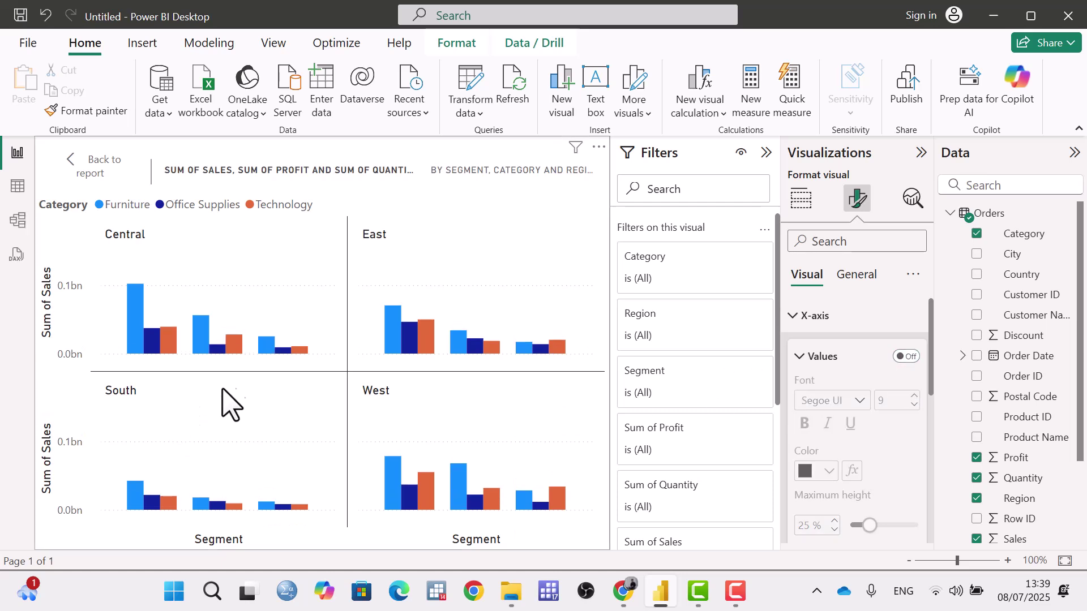
{"action": "left_click", "coordinate": [907, 357]}
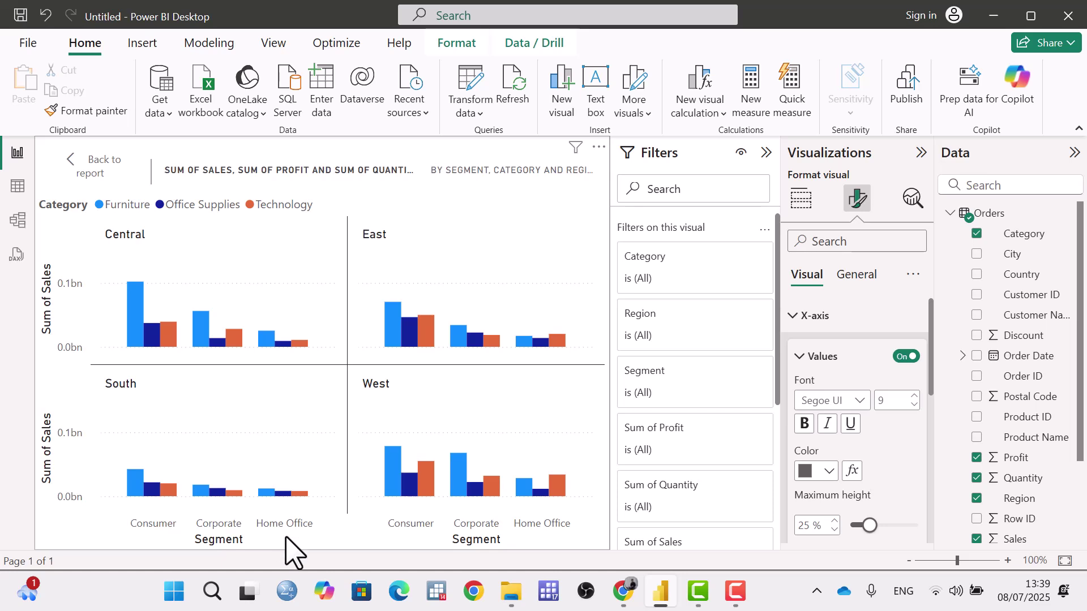
{"action": "left_click", "coordinate": [907, 357]}
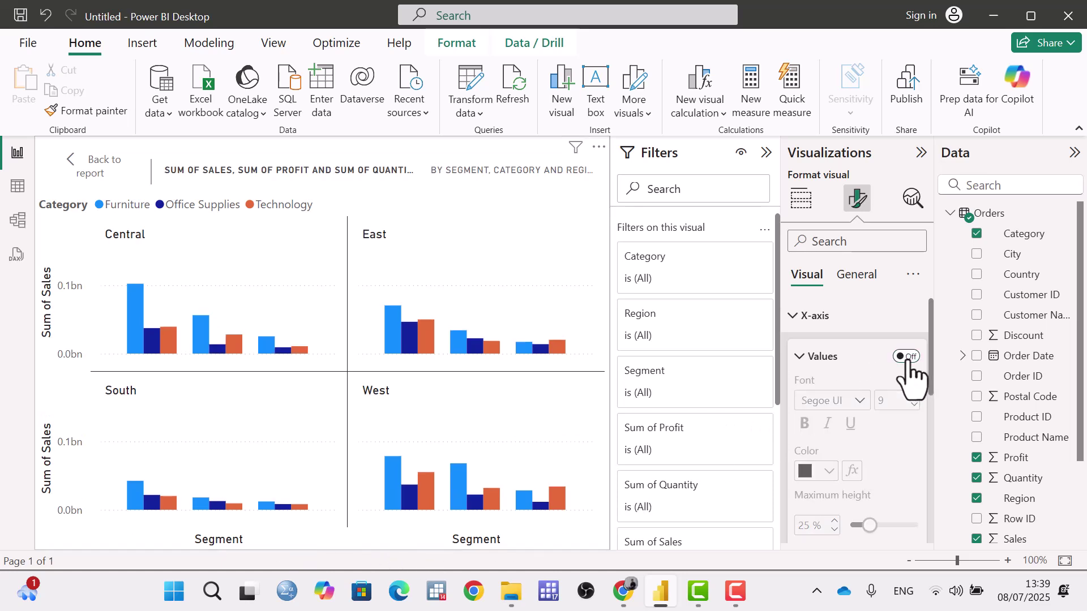
Step: Turn the X-axis values back on and set their font to Times New Roman
{"action": "left_click", "coordinate": [907, 357]}
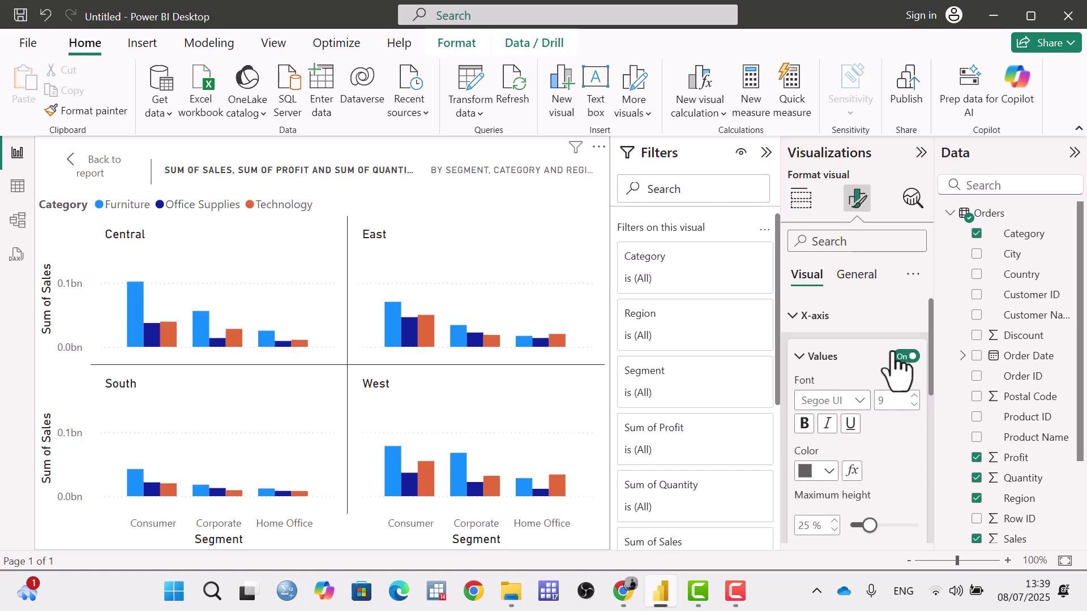
{"action": "scroll", "coordinate": [900, 365], "scroll_direction": "down", "scroll_amount": 1}
{"action": "scroll", "coordinate": [897, 368], "scroll_direction": "down", "scroll_amount": 1}
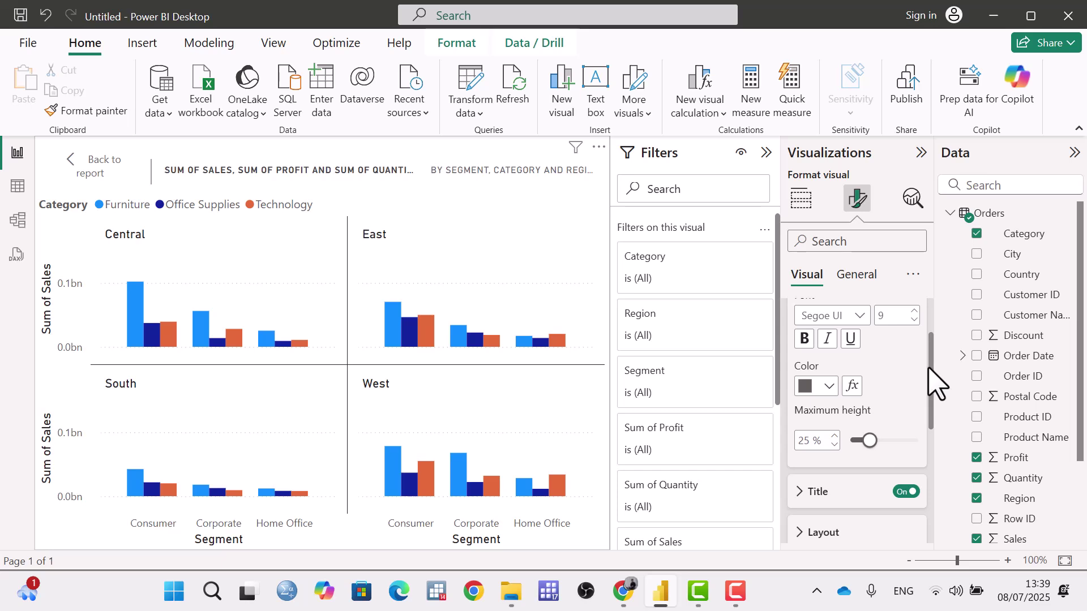
{"action": "left_click_drag", "start_coordinate": [931, 373], "coordinate": [922, 334]}
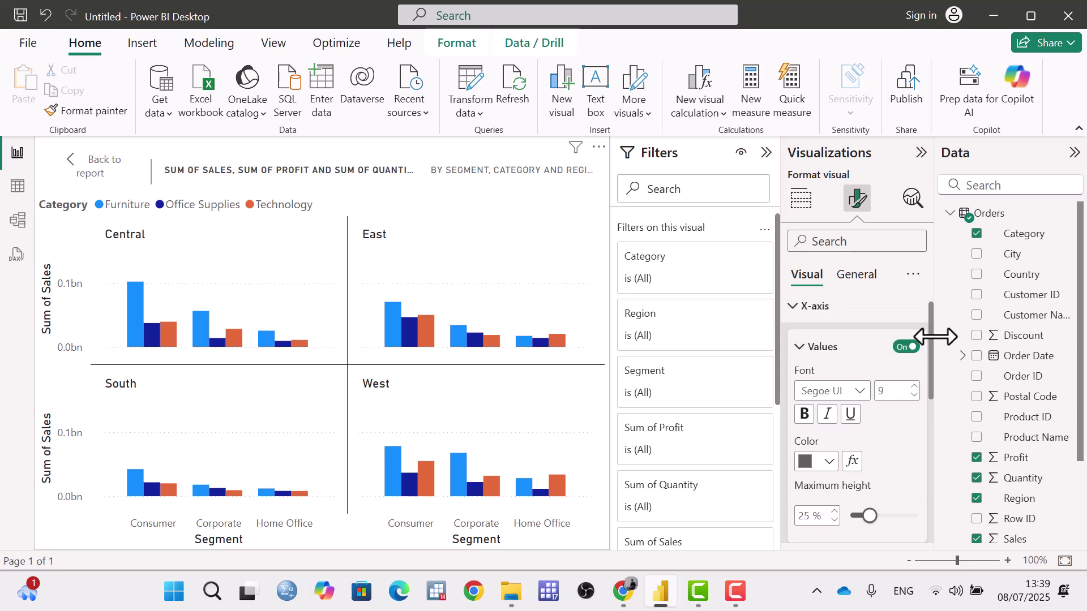
{"action": "left_click", "coordinate": [856, 384]}
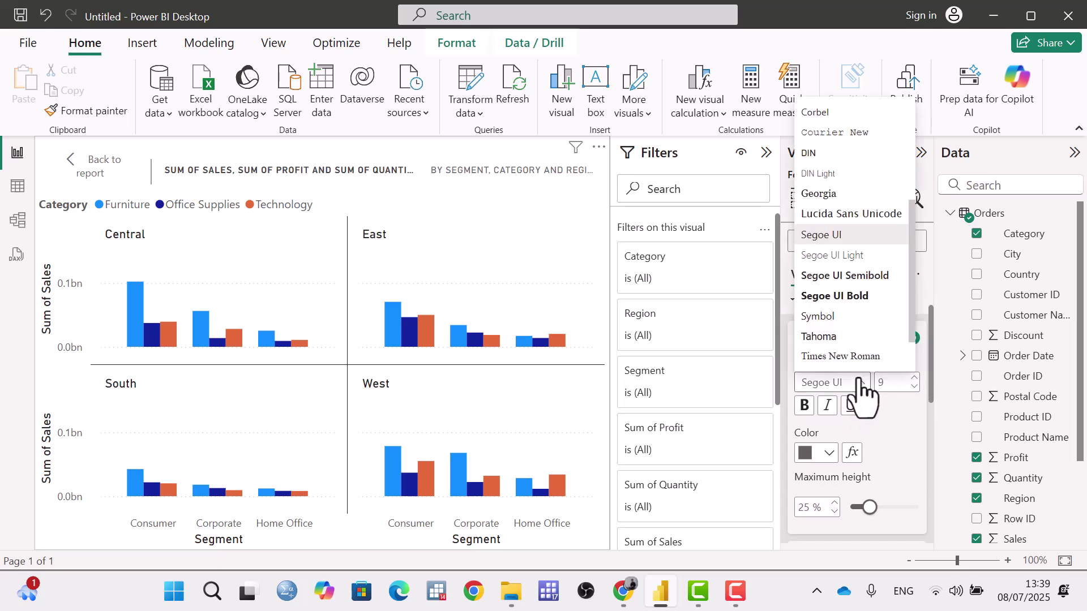
{"action": "left_click", "coordinate": [844, 358]}
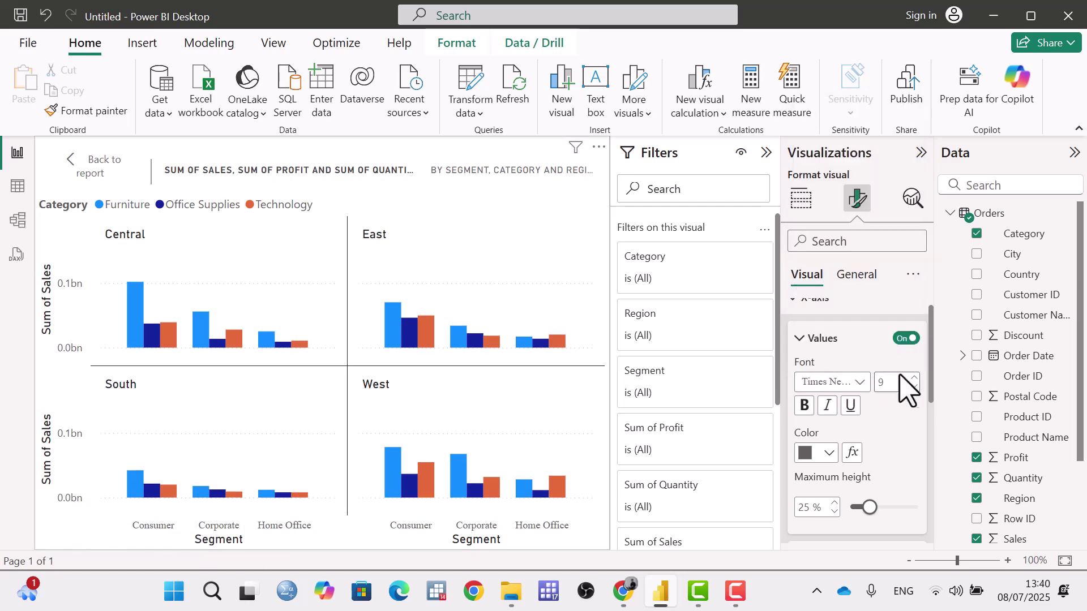
Step: Try bold, italic and underline on the X-axis values, and remove all three styles again
{"action": "left_click", "coordinate": [805, 407]}
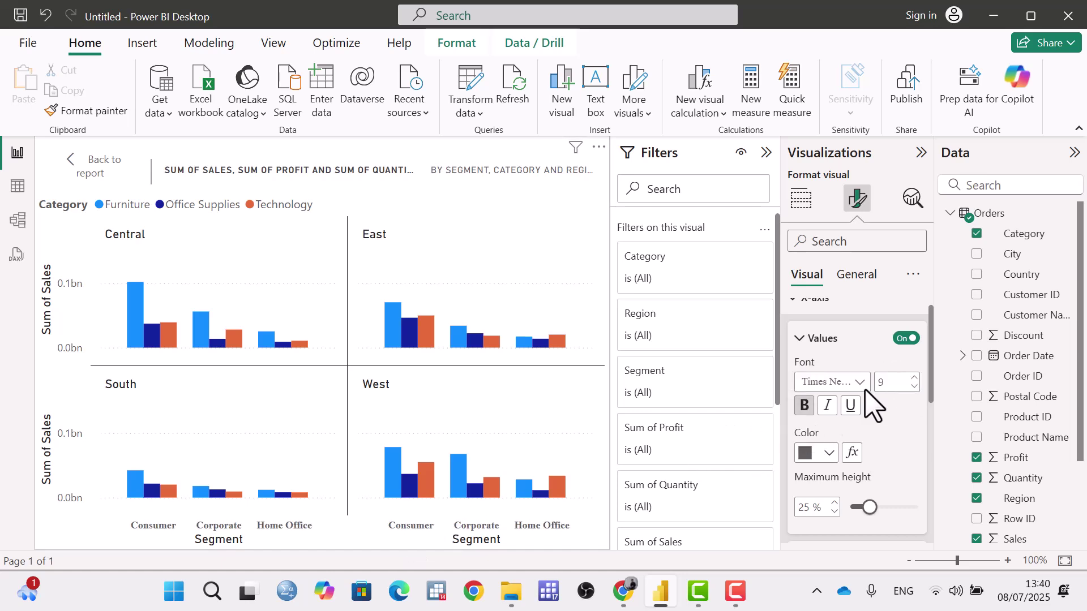
{"action": "left_click", "coordinate": [828, 405]}
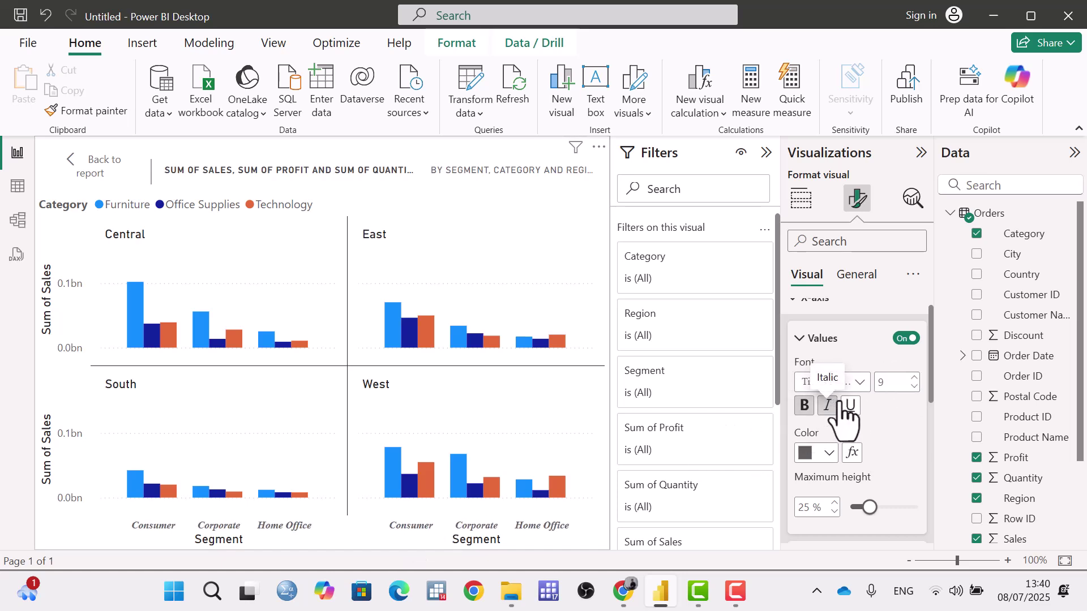
{"action": "left_click", "coordinate": [850, 406]}
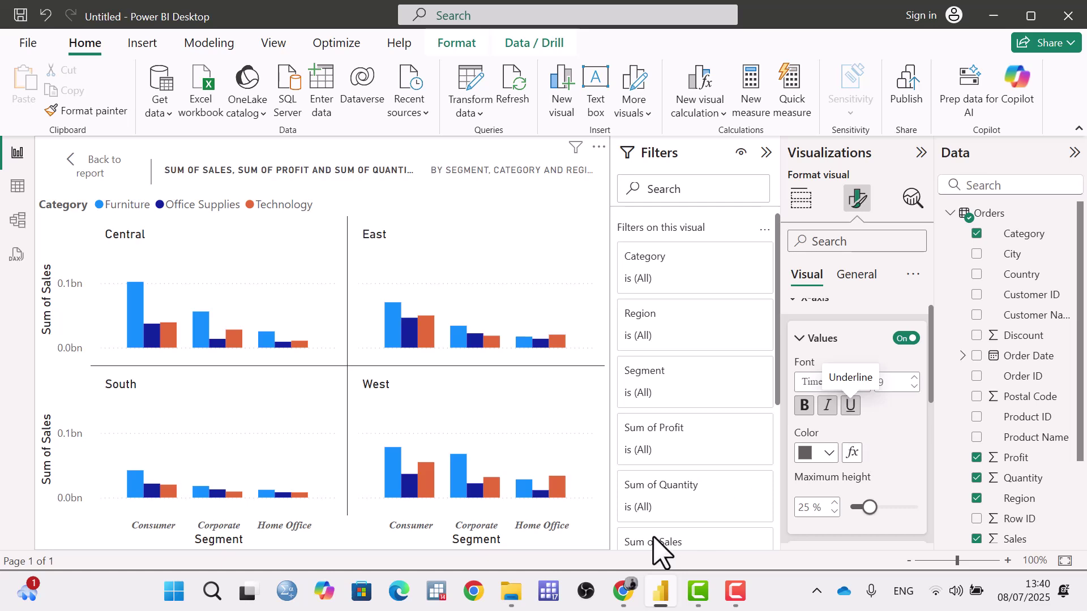
{"action": "left_click", "coordinate": [850, 405]}
{"action": "left_click", "coordinate": [827, 406]}
{"action": "left_click", "coordinate": [811, 415]}
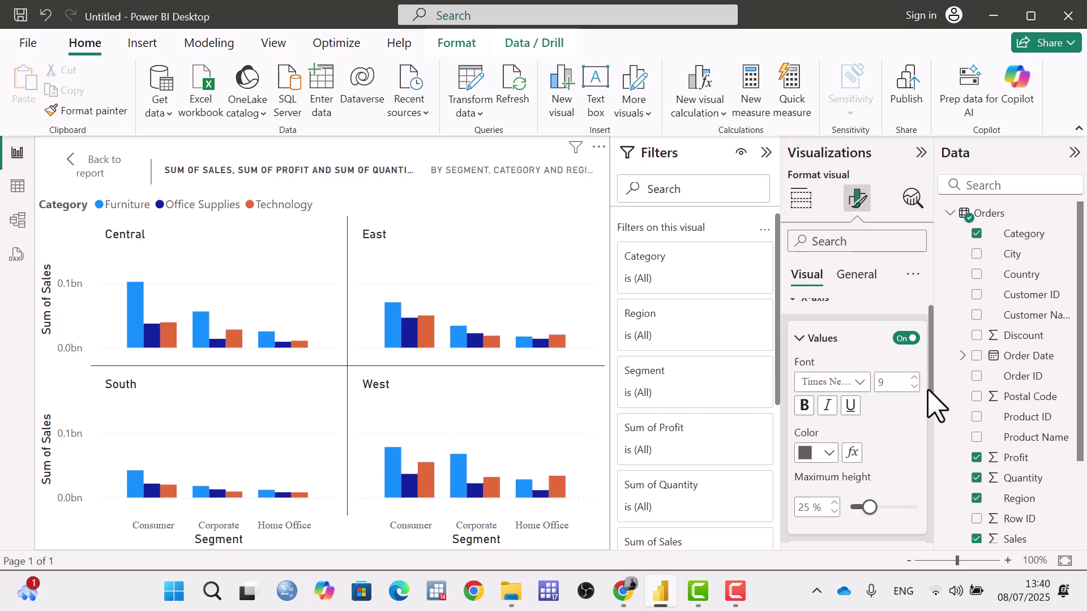
Step: Color the X-axis values light blue and set their maximum height to 19%
{"action": "left_click", "coordinate": [828, 455]}
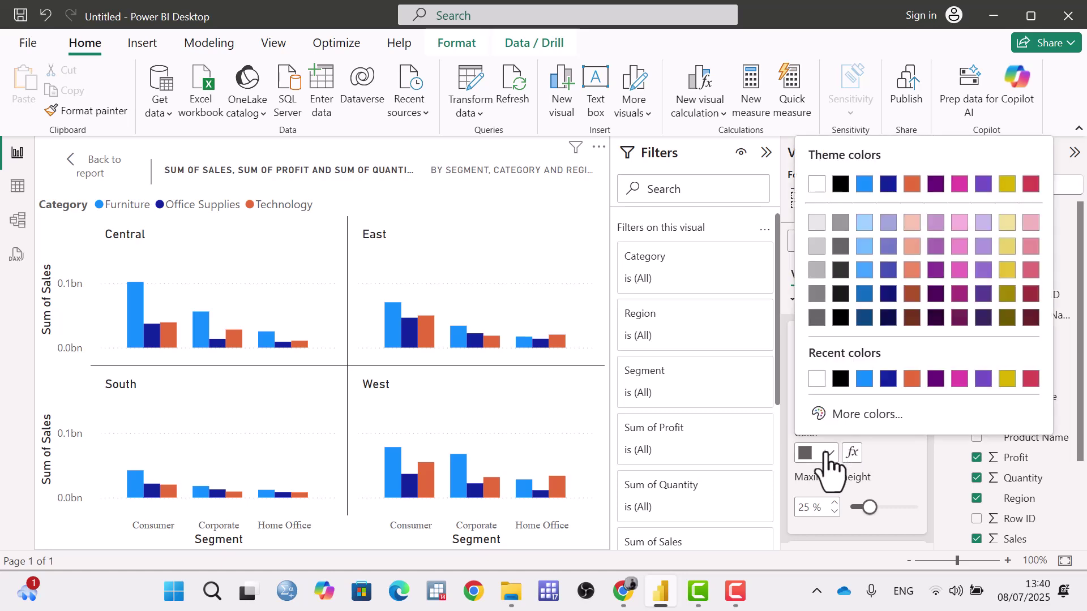
{"action": "left_click", "coordinate": [869, 379]}
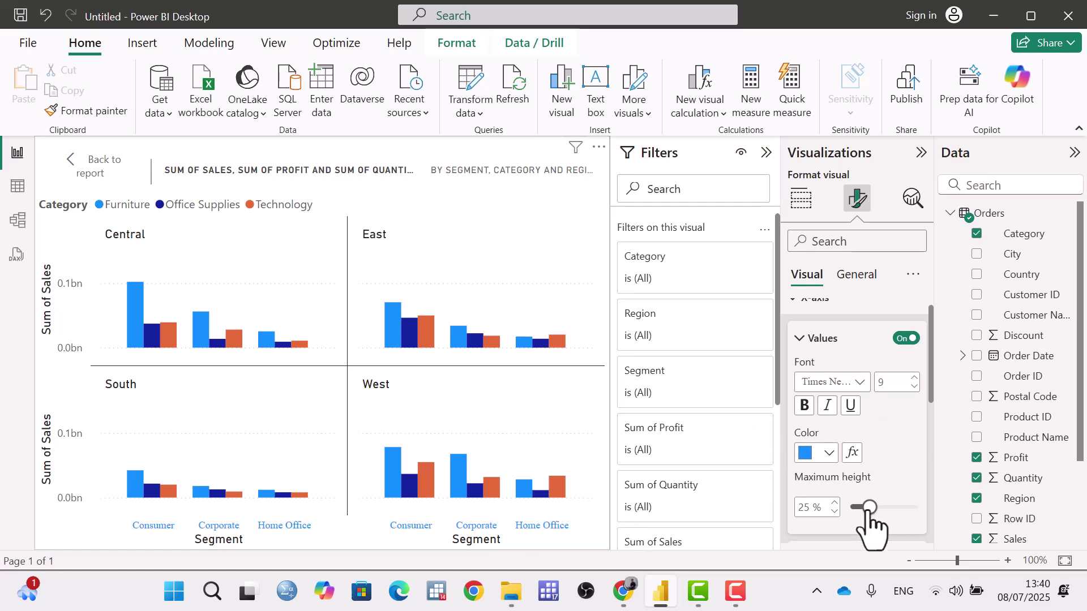
{"action": "scroll", "coordinate": [874, 518], "scroll_direction": "down", "scroll_amount": 2}
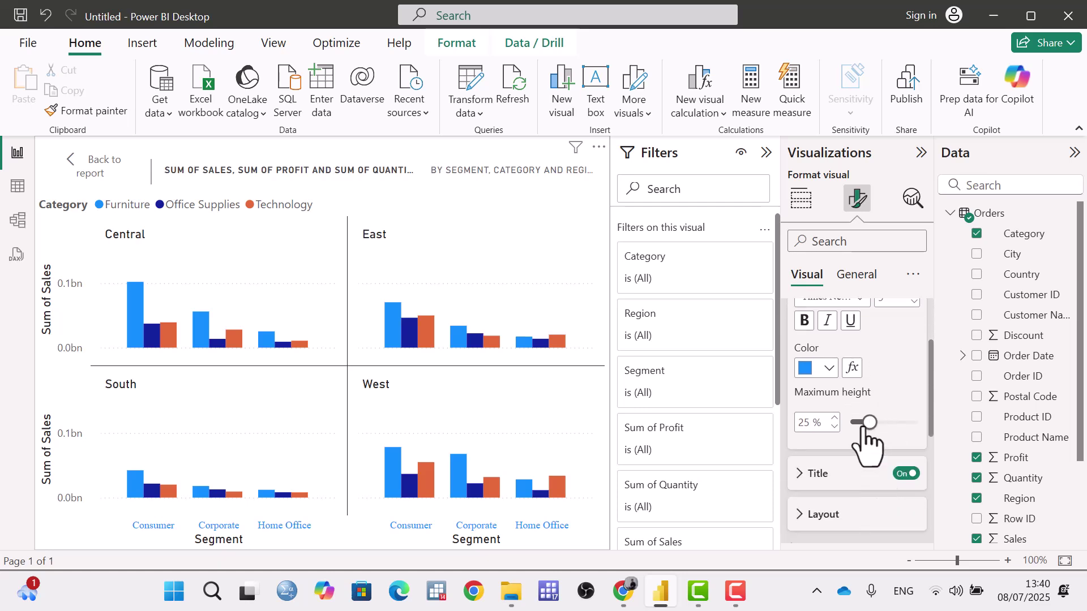
{"action": "mouse_move", "coordinate": [869, 422]}
{"action": "left_mouse_down"}
{"action": "mouse_move", "coordinate": [892, 423]}
{"action": "mouse_move", "coordinate": [859, 422]}
{"action": "left_mouse_up"}
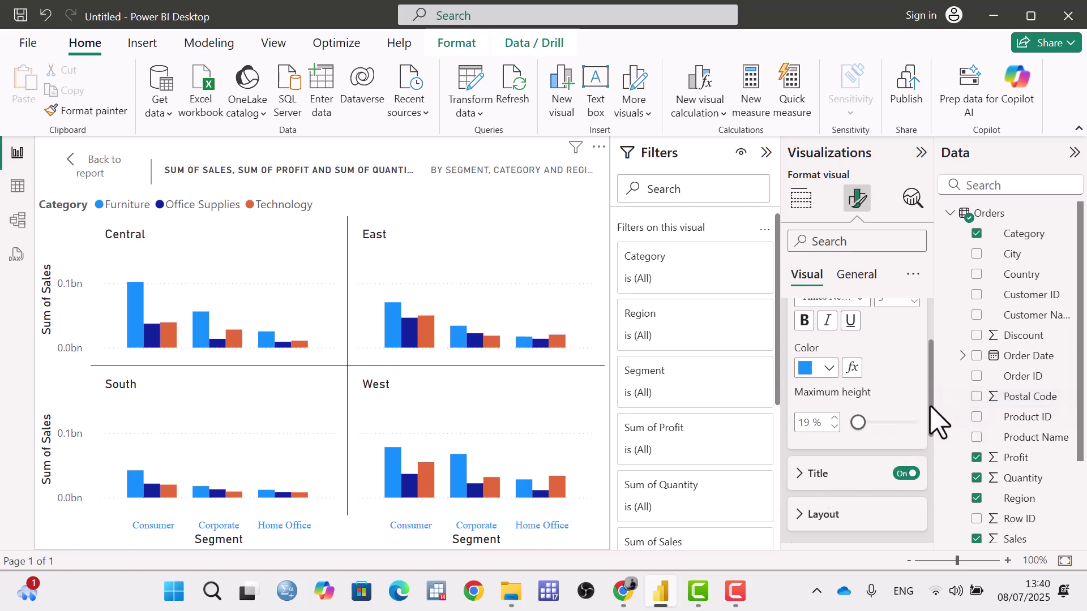
Step: Switch the X-axis title off and back on
{"action": "scroll", "coordinate": [928, 430], "scroll_direction": "down", "scroll_amount": 2}
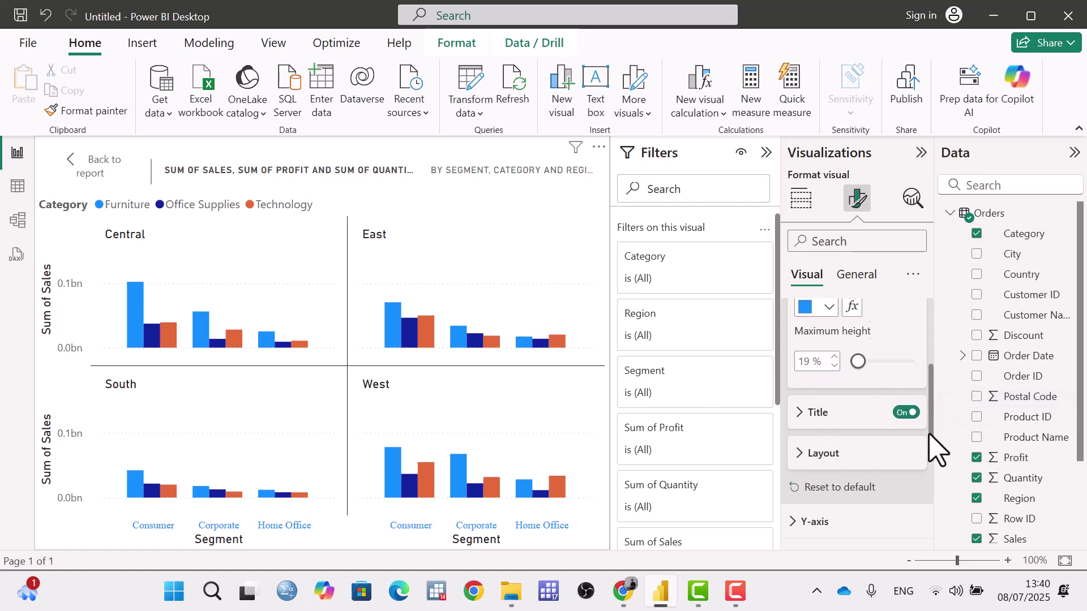
{"action": "left_click", "coordinate": [904, 404]}
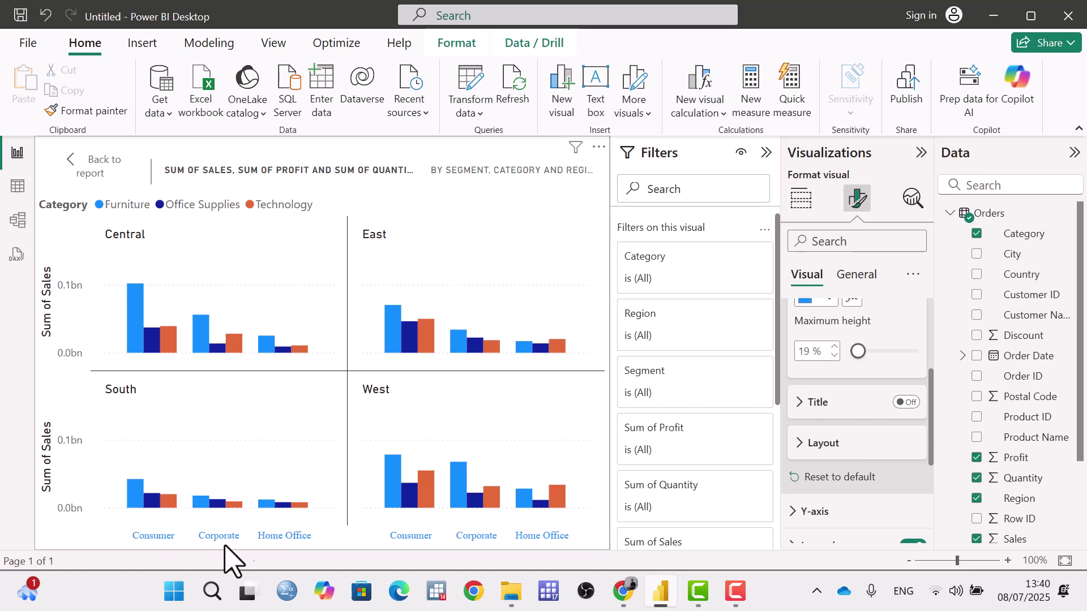
{"action": "left_click", "coordinate": [906, 403]}
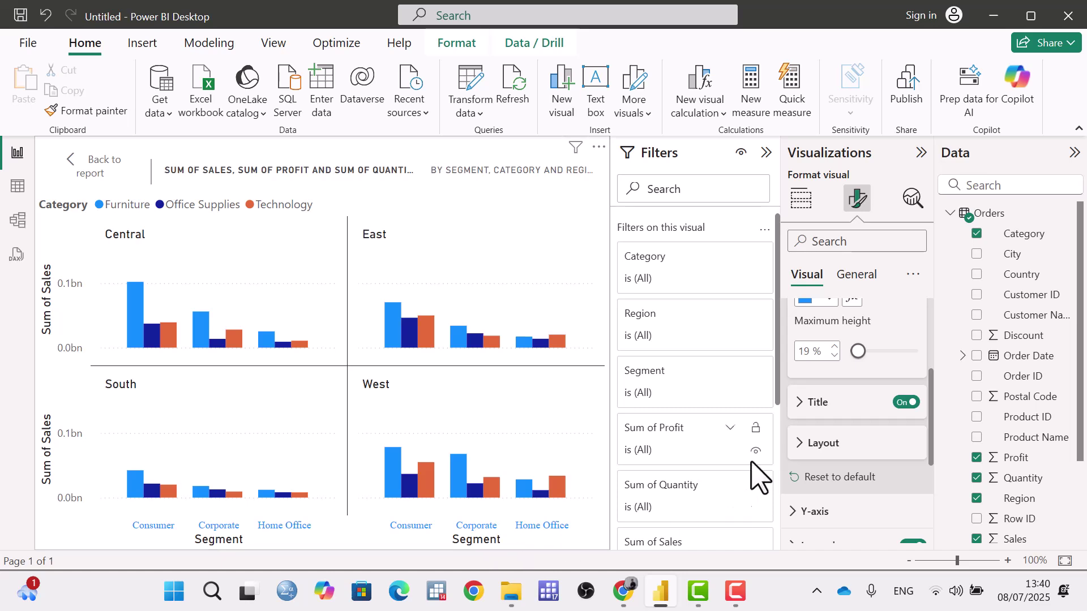
Step: Change the X-axis title text to "xaxis" and set its font to Constantia
{"action": "left_click", "coordinate": [805, 404]}
{"action": "scroll", "coordinate": [847, 444], "scroll_direction": "down", "scroll_amount": 2}
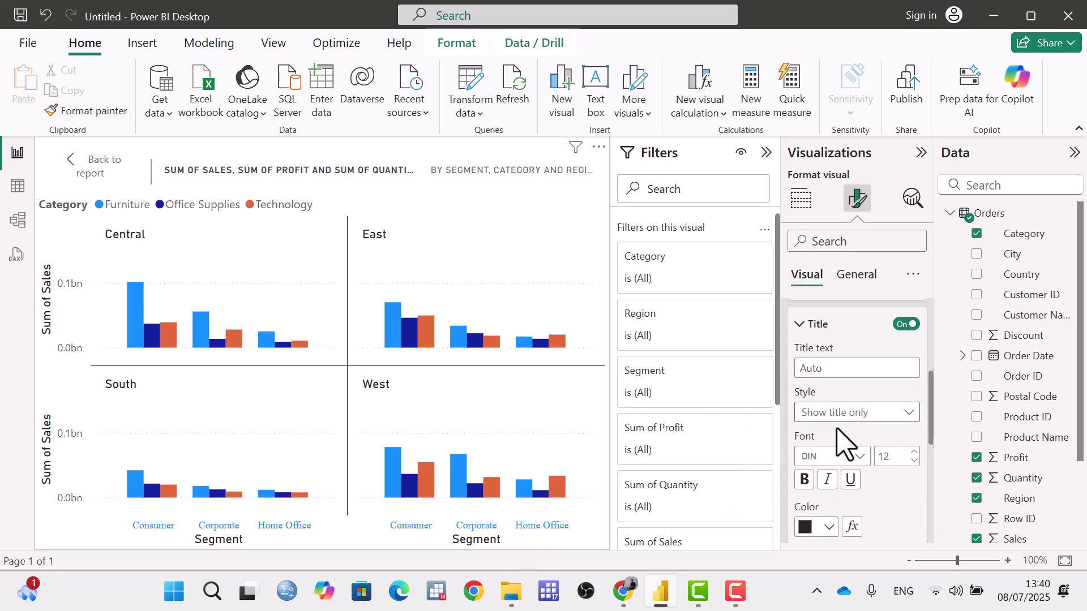
{"action": "left_click", "coordinate": [840, 363]}
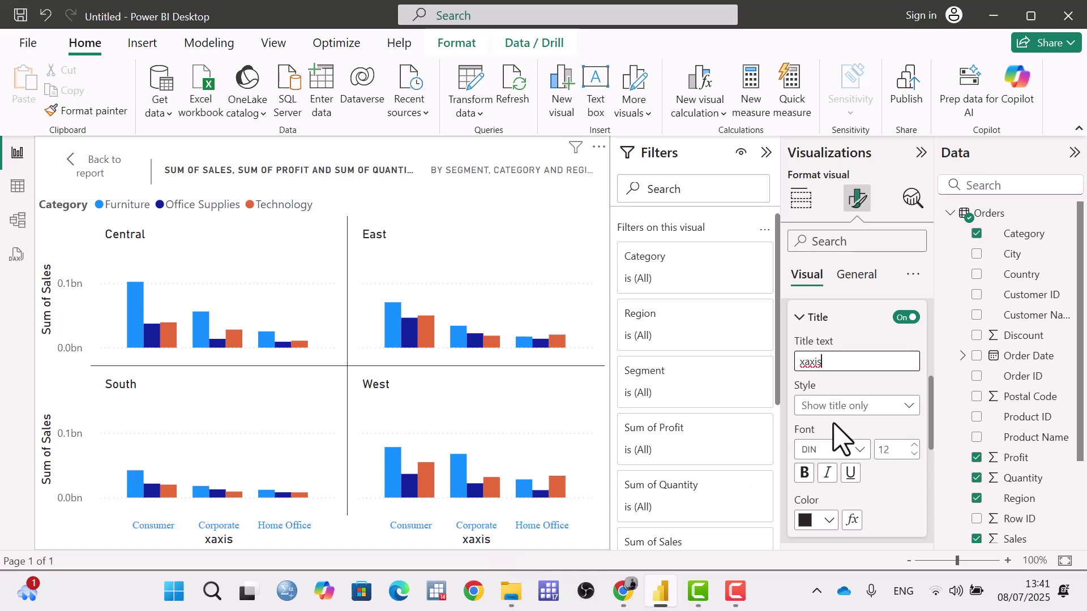
{"action": "left_click", "coordinate": [843, 450]}
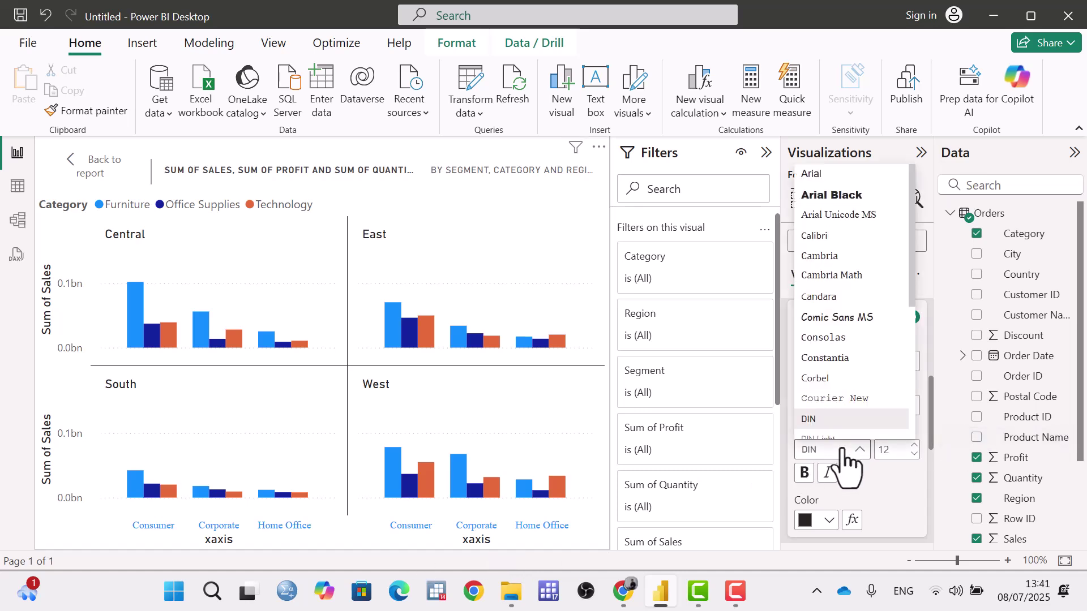
{"action": "left_click", "coordinate": [837, 359]}
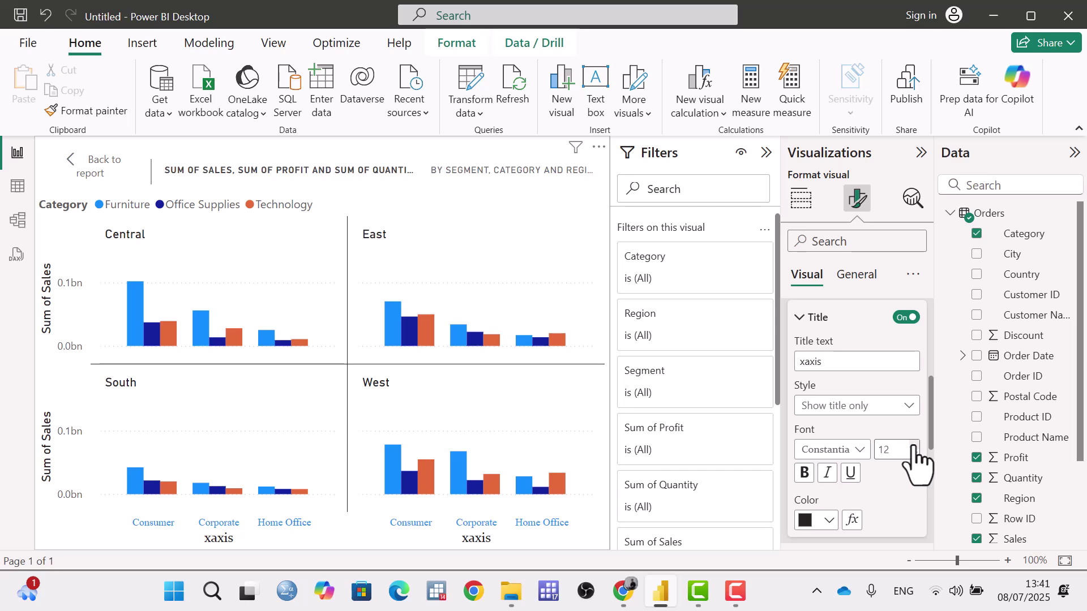
Step: Make the X-axis title bold, italic and underlined, and color it orange
{"action": "left_click", "coordinate": [805, 473]}
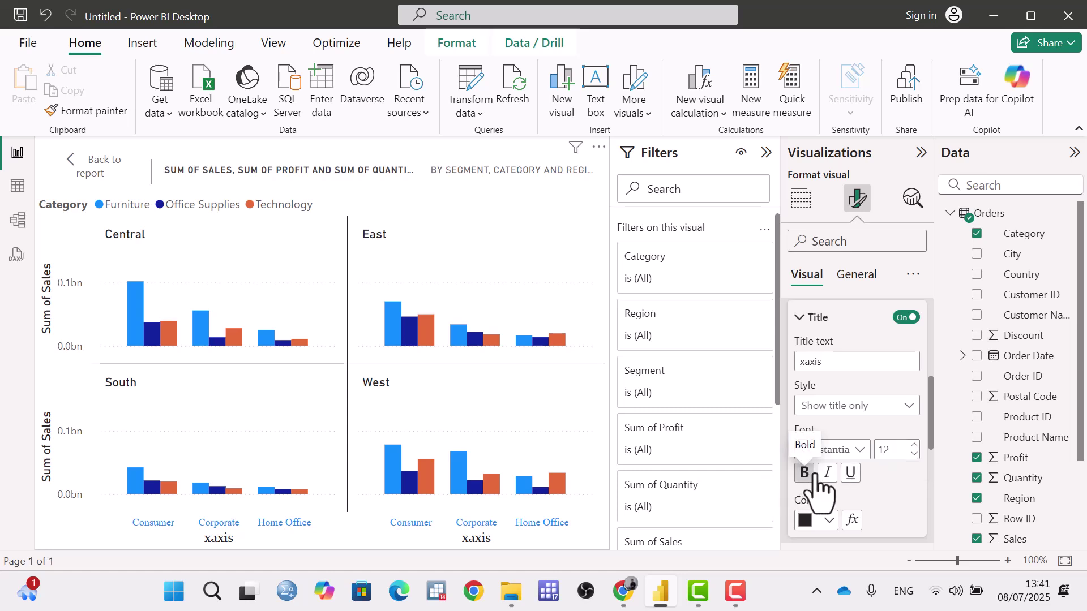
{"action": "left_click", "coordinate": [832, 473]}
{"action": "left_click", "coordinate": [851, 473]}
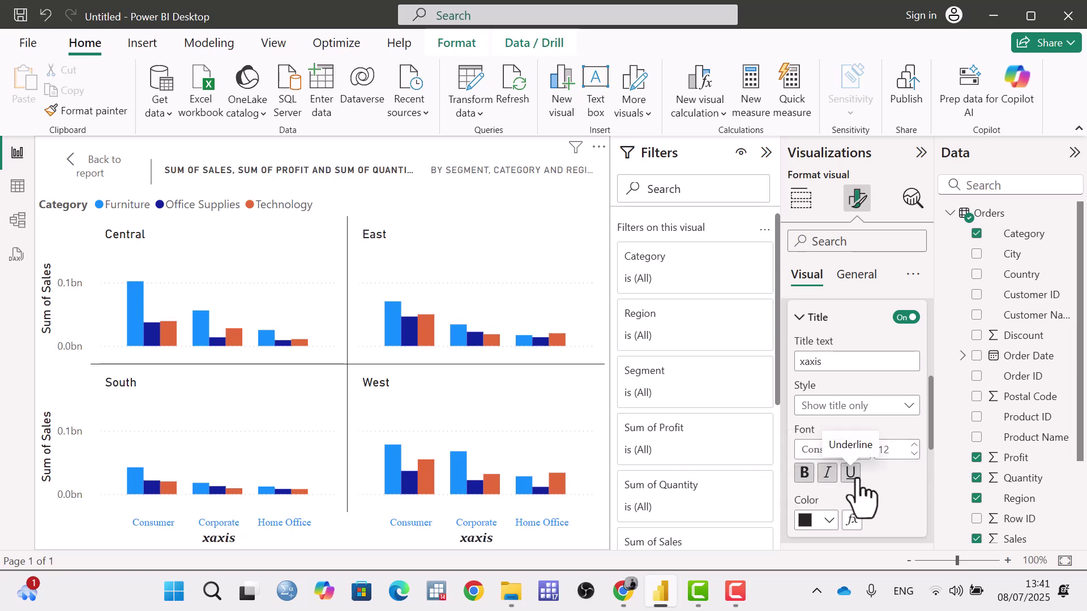
{"action": "left_click", "coordinate": [829, 520]}
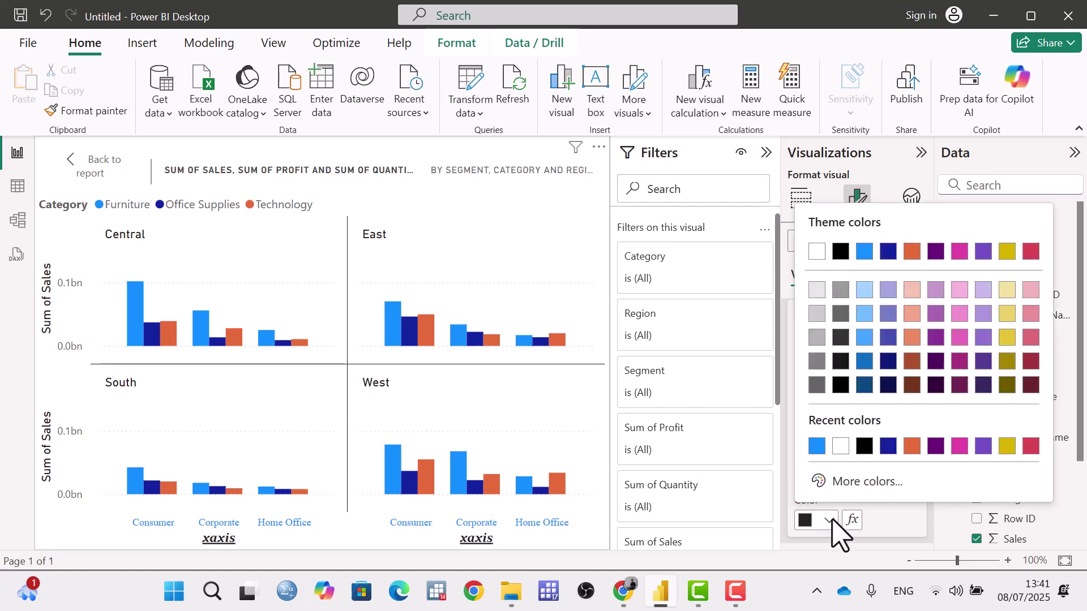
{"action": "left_click", "coordinate": [907, 445]}
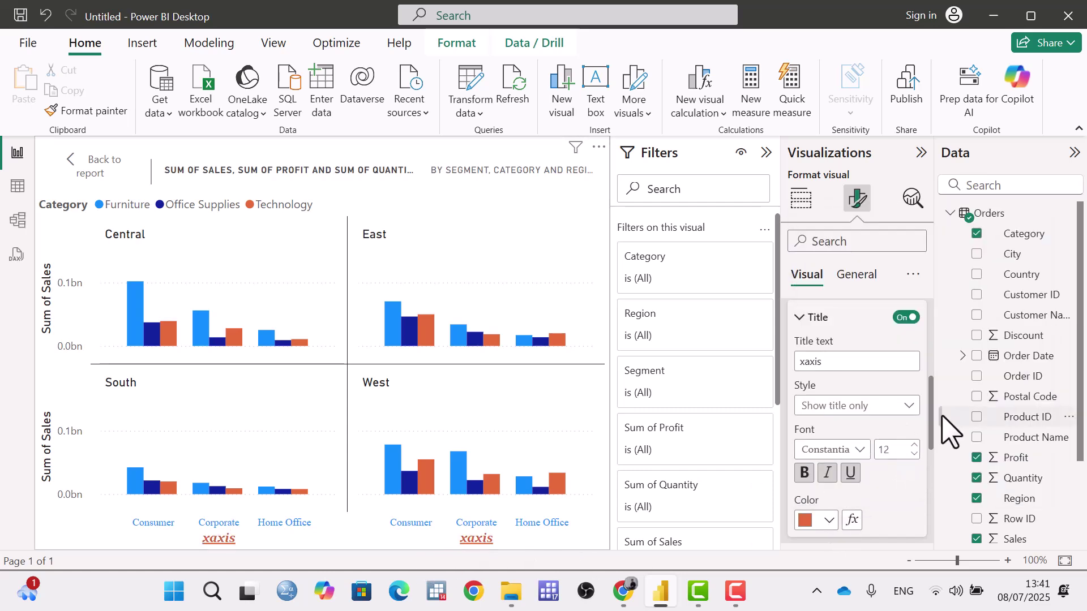
Step: In the X-axis layout settings, try a minimum category width of 107 px, and reduce it to 49 px
{"action": "left_click_drag", "start_coordinate": [931, 437], "coordinate": [931, 468]}
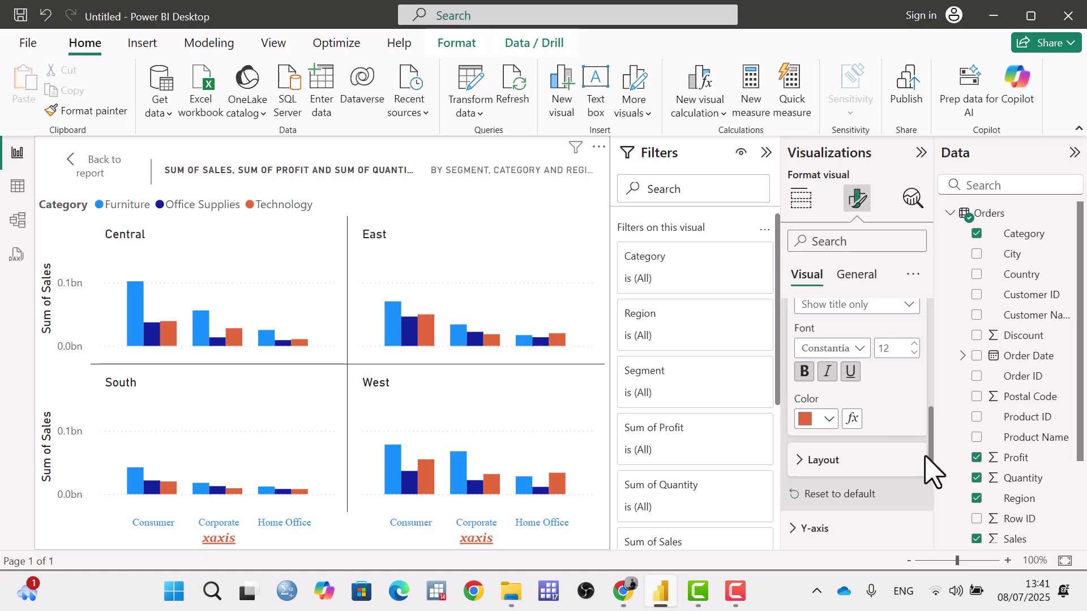
{"action": "left_click", "coordinate": [799, 460]}
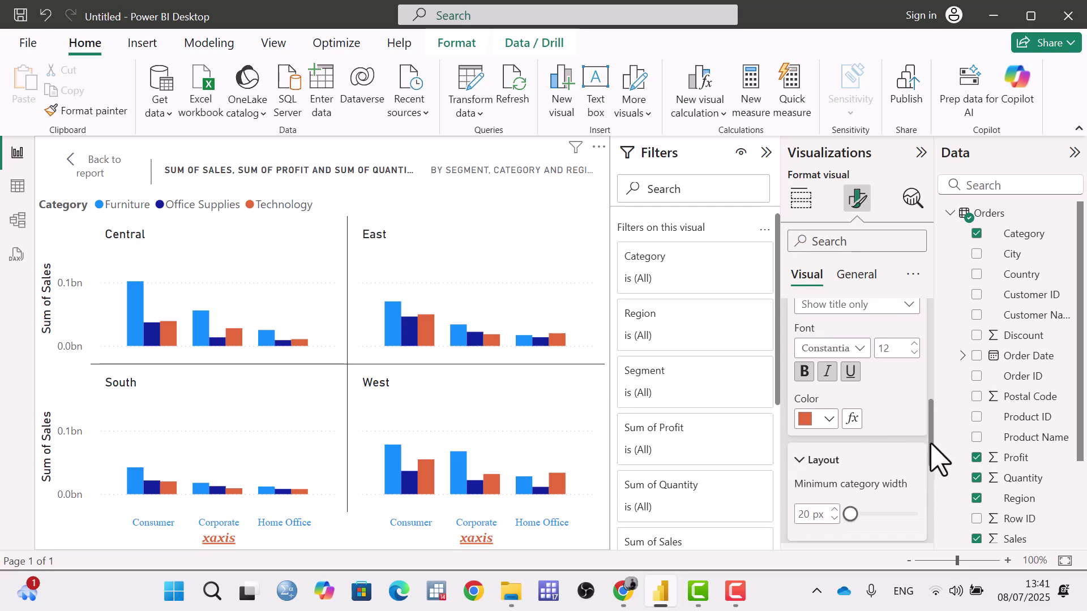
{"action": "left_click_drag", "start_coordinate": [931, 447], "coordinate": [931, 471]}
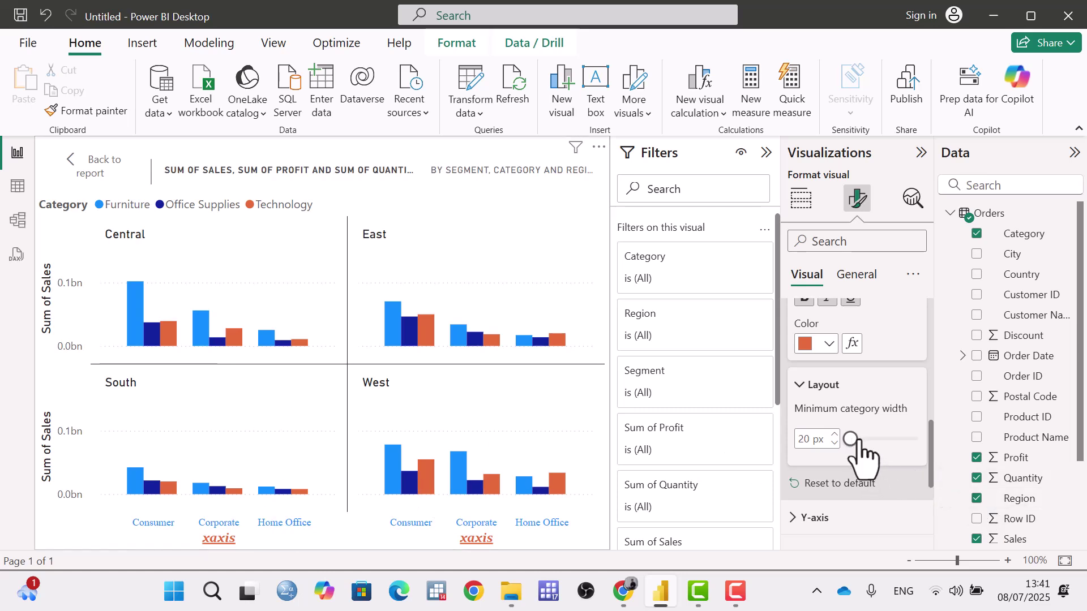
{"action": "left_click_drag", "start_coordinate": [857, 443], "coordinate": [887, 445]}
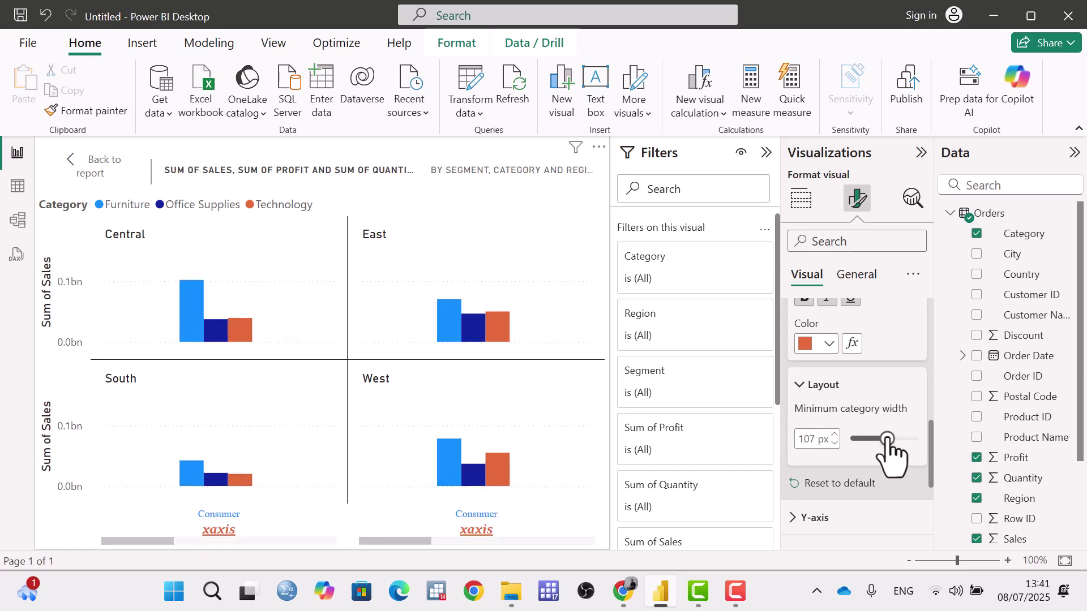
{"action": "left_click_drag", "start_coordinate": [886, 444], "coordinate": [862, 445]}
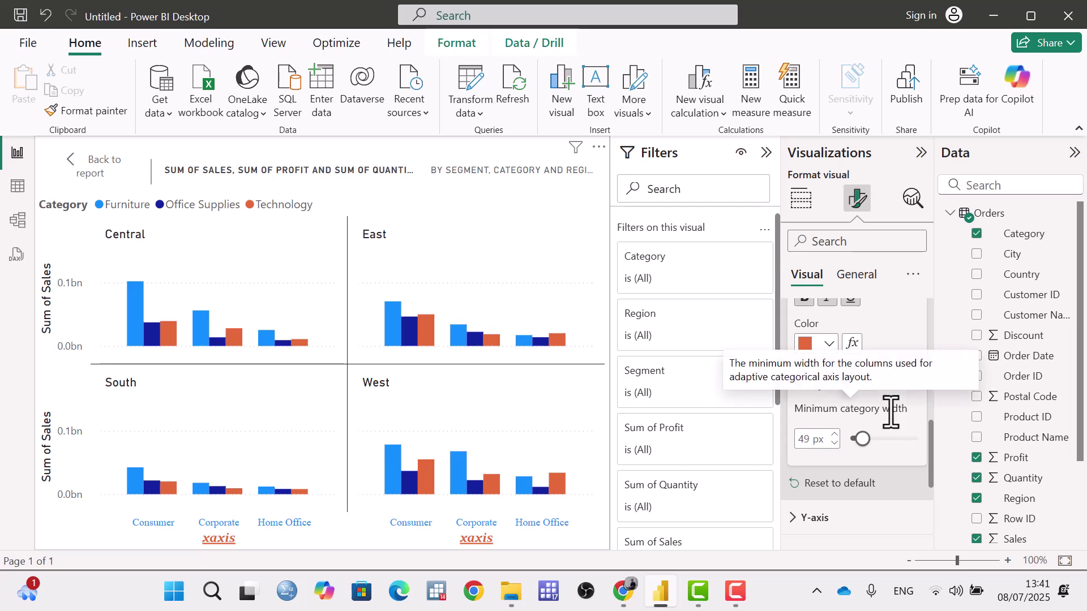
Step: Reset all X-axis formatting of the column chart to its default settings
{"action": "scroll", "coordinate": [891, 411], "scroll_direction": "down", "scroll_amount": 3}
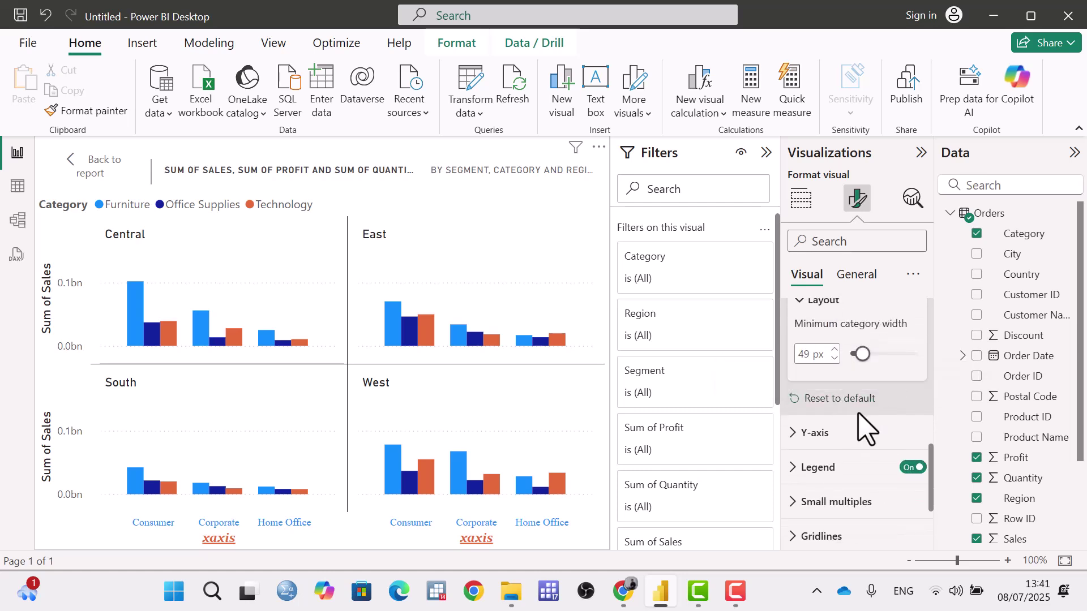
{"action": "left_click", "coordinate": [828, 399]}
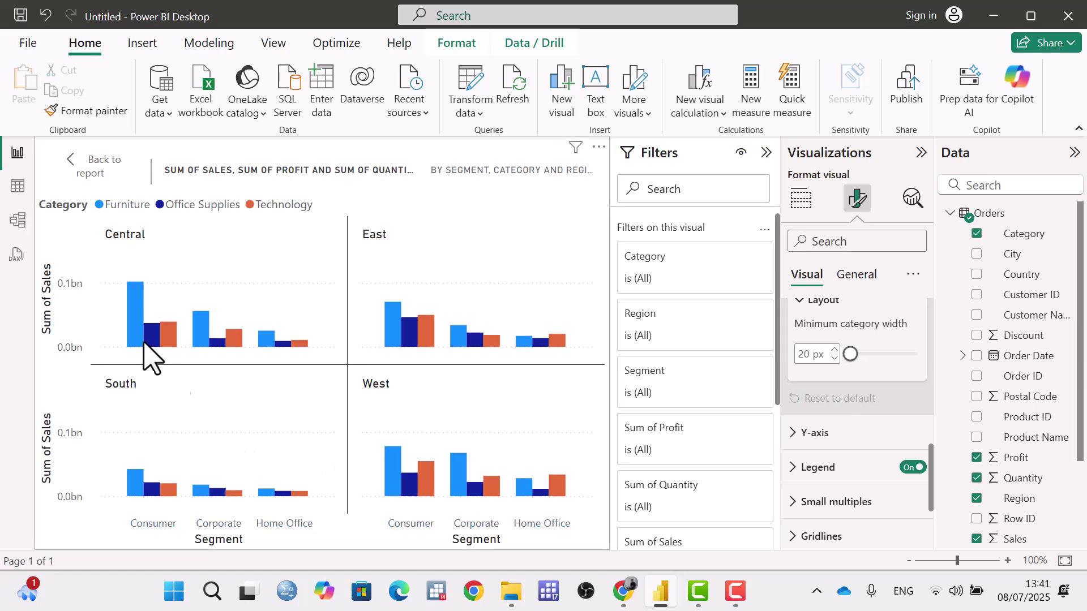
Step: Collapse the X-axis settings and open the Y-axis range settings of the column chart
{"action": "scroll", "coordinate": [893, 359], "scroll_direction": "up", "scroll_amount": 5}
{"action": "scroll", "coordinate": [892, 356], "scroll_direction": "up", "scroll_amount": 3}
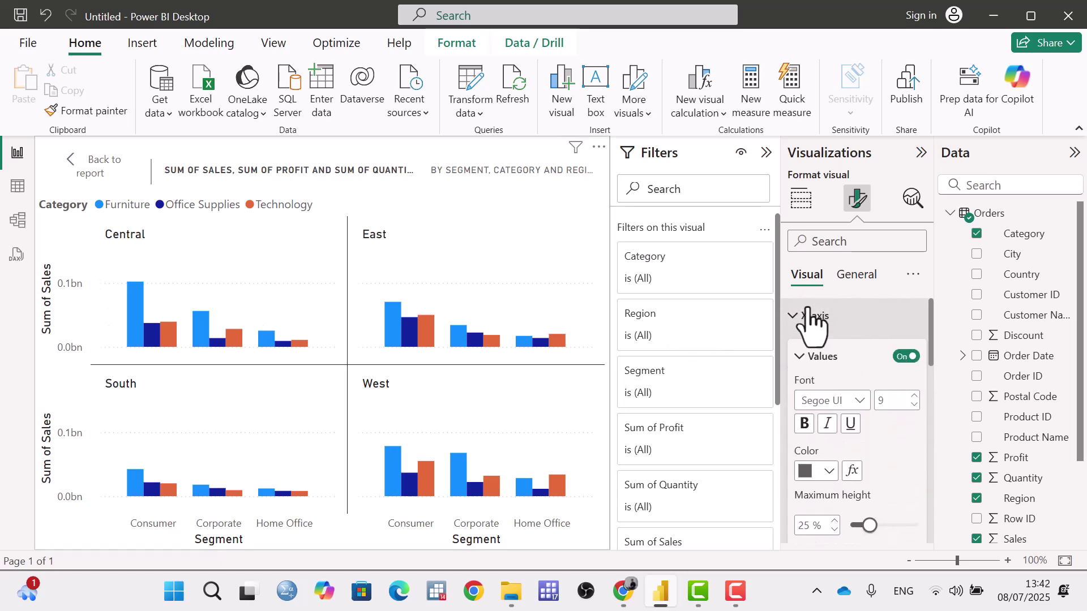
{"action": "left_click", "coordinate": [792, 317]}
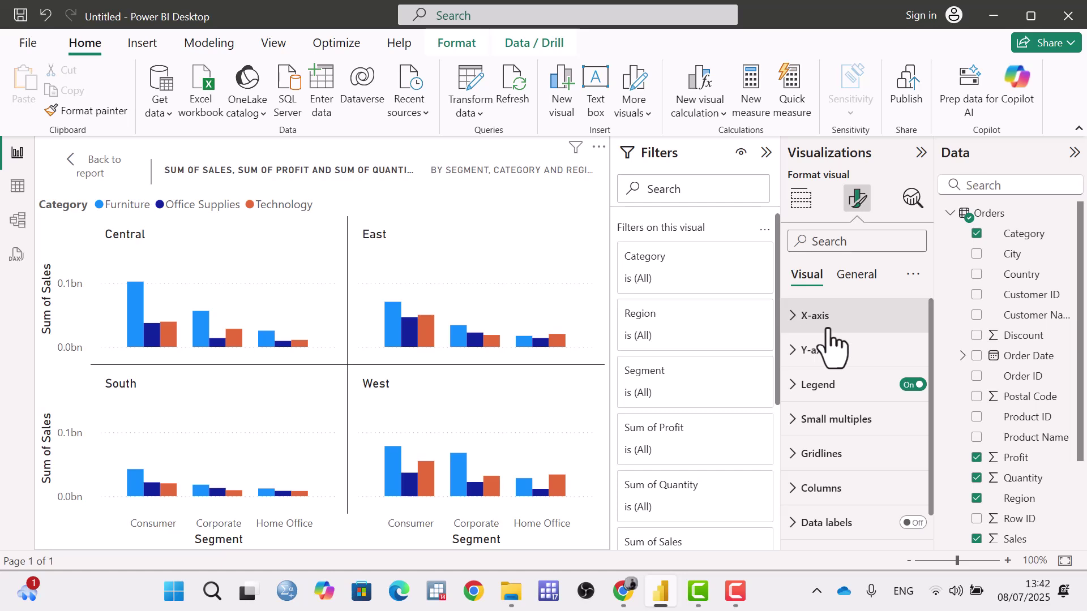
{"action": "left_click", "coordinate": [792, 351]}
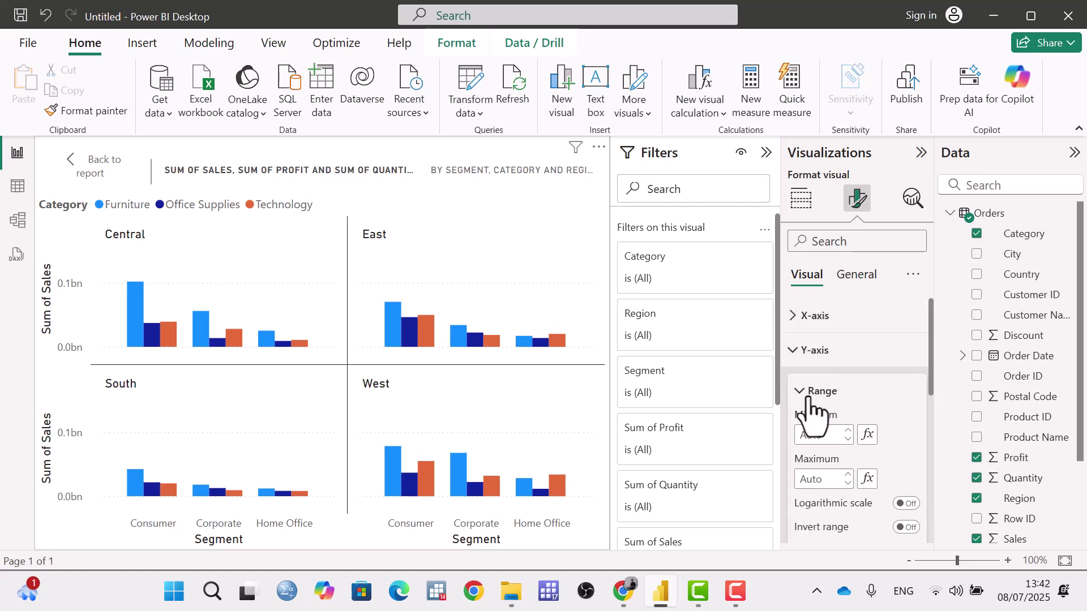
{"action": "scroll", "coordinate": [815, 402], "scroll_direction": "down", "scroll_amount": 3}
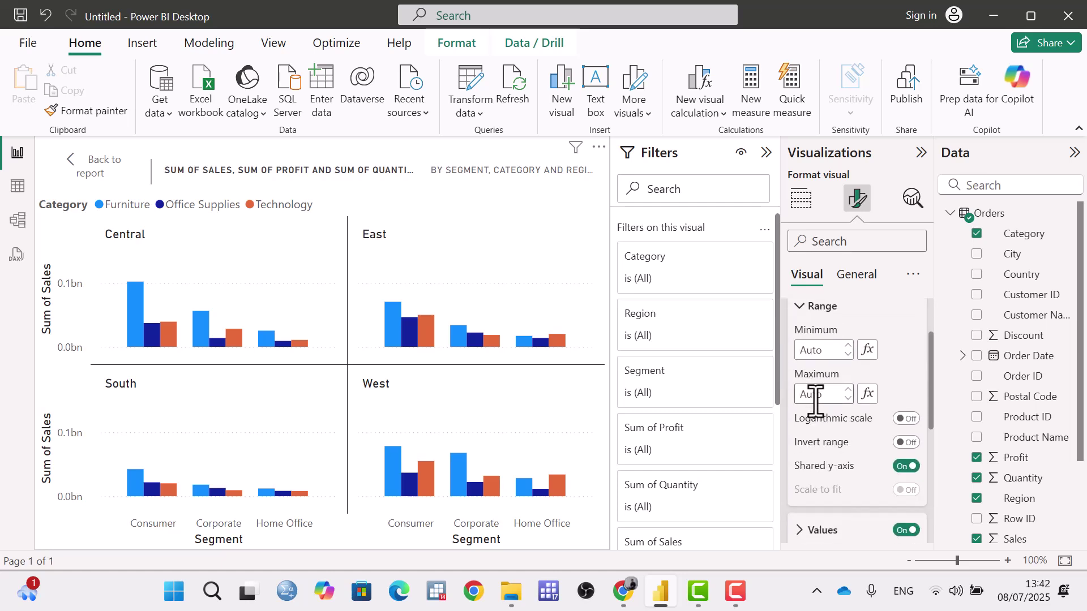
Step: Try a Y-axis range with both minimum and maximum at 0, and reset the Y-axis to its default settings
{"action": "left_click", "coordinate": [847, 354]}
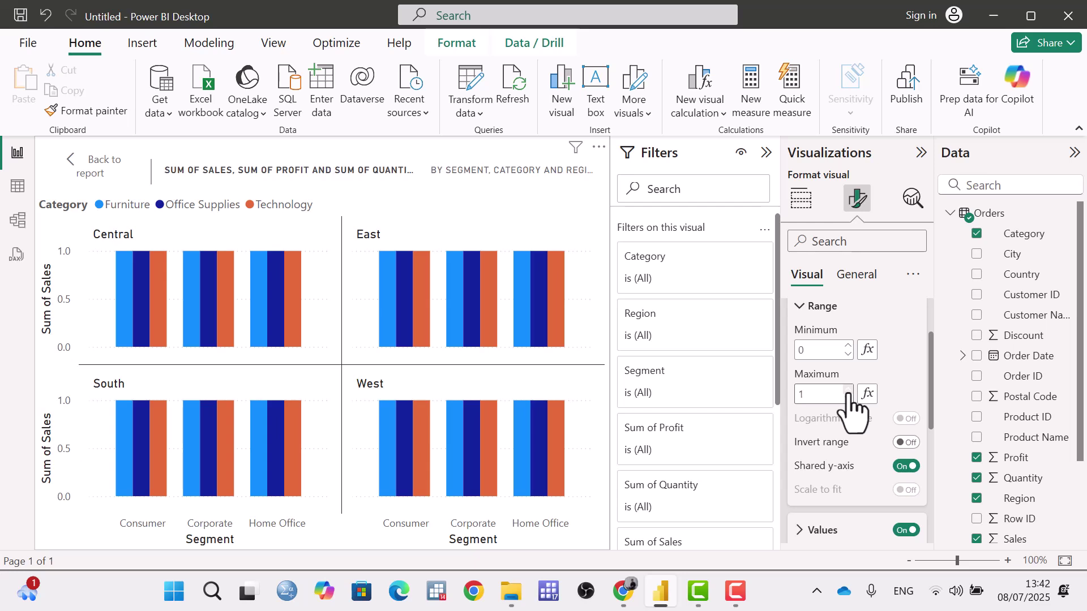
{"action": "left_click", "coordinate": [847, 398]}
{"action": "scroll", "coordinate": [912, 391], "scroll_direction": "down", "scroll_amount": 3}
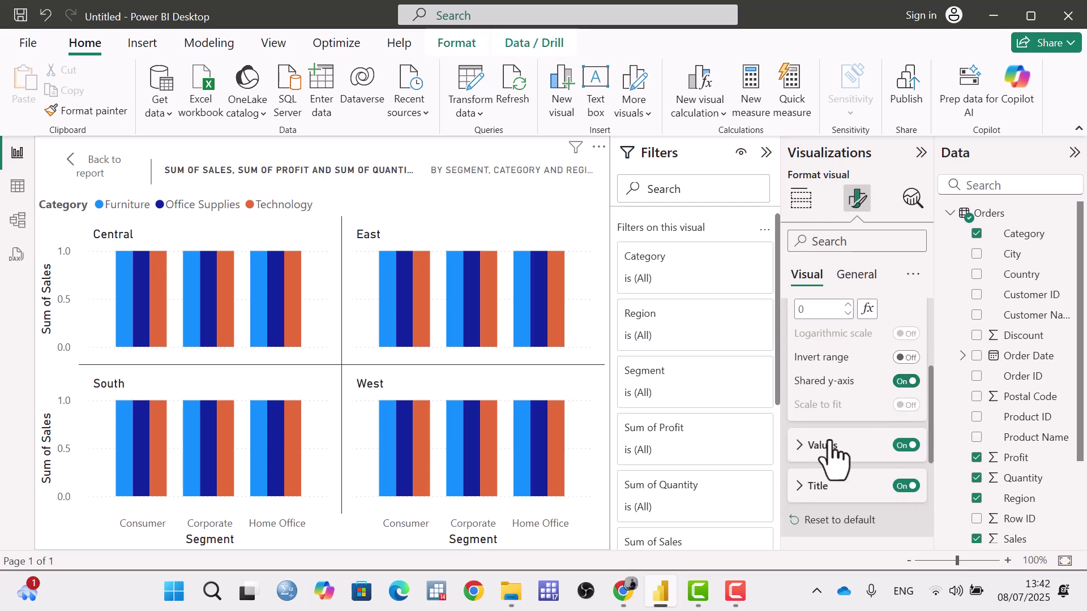
{"action": "left_click", "coordinate": [809, 520]}
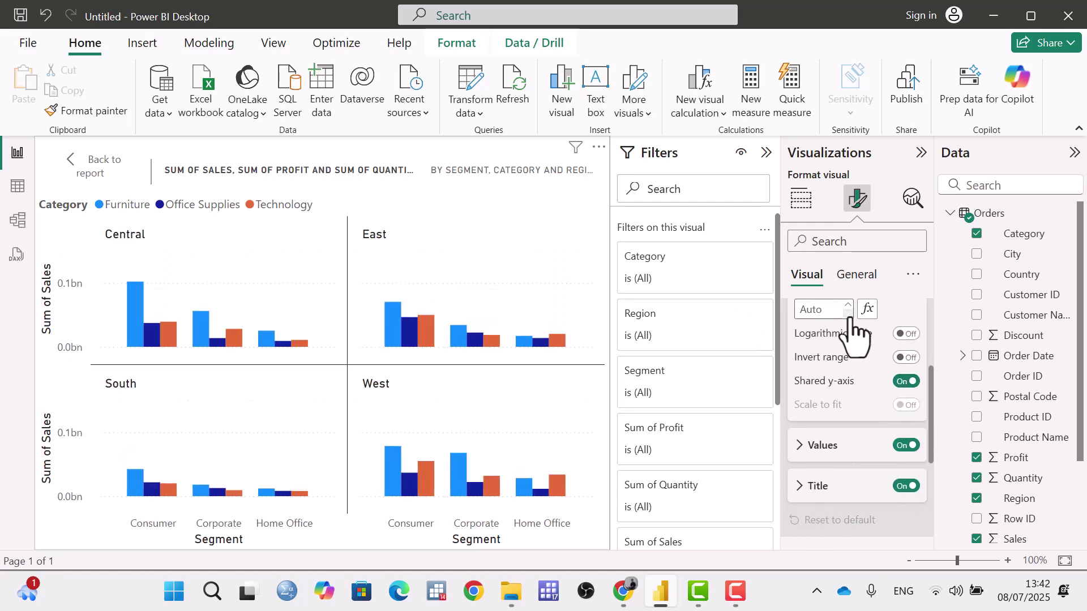
Step: Try inverting the Y-axis range, and restore the normal direction
{"action": "scroll", "coordinate": [892, 390], "scroll_direction": "up", "scroll_amount": 4}
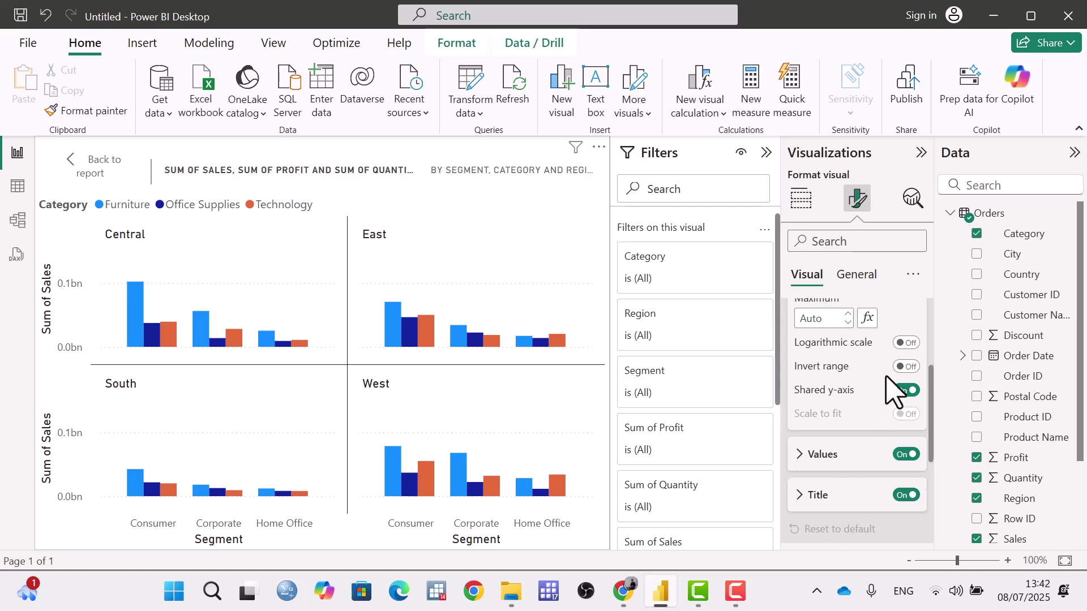
{"action": "scroll", "coordinate": [895, 390], "scroll_direction": "down", "scroll_amount": 1}
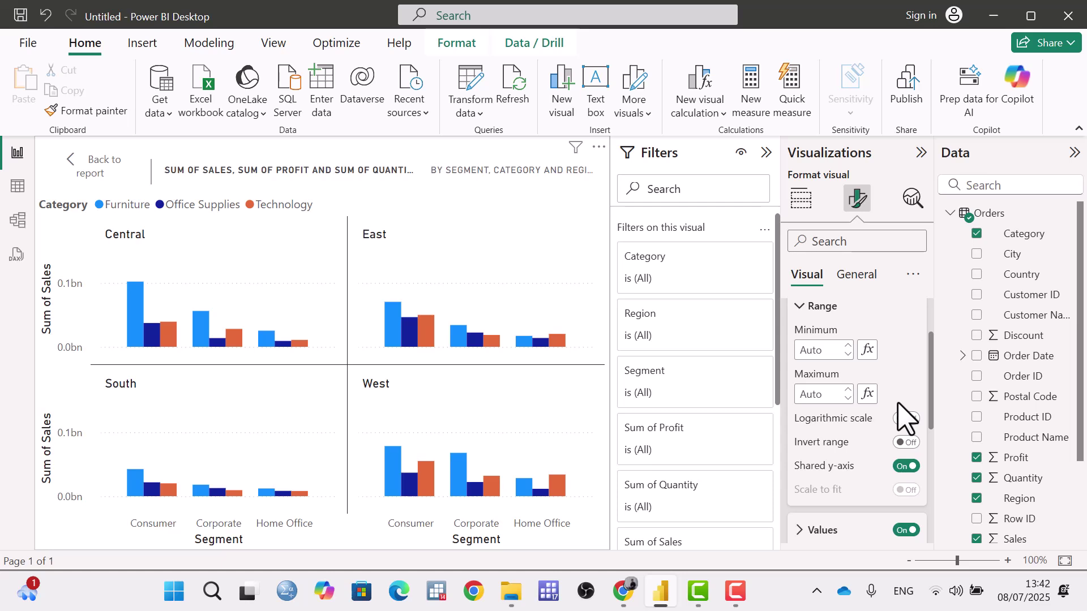
{"action": "left_click", "coordinate": [907, 443]}
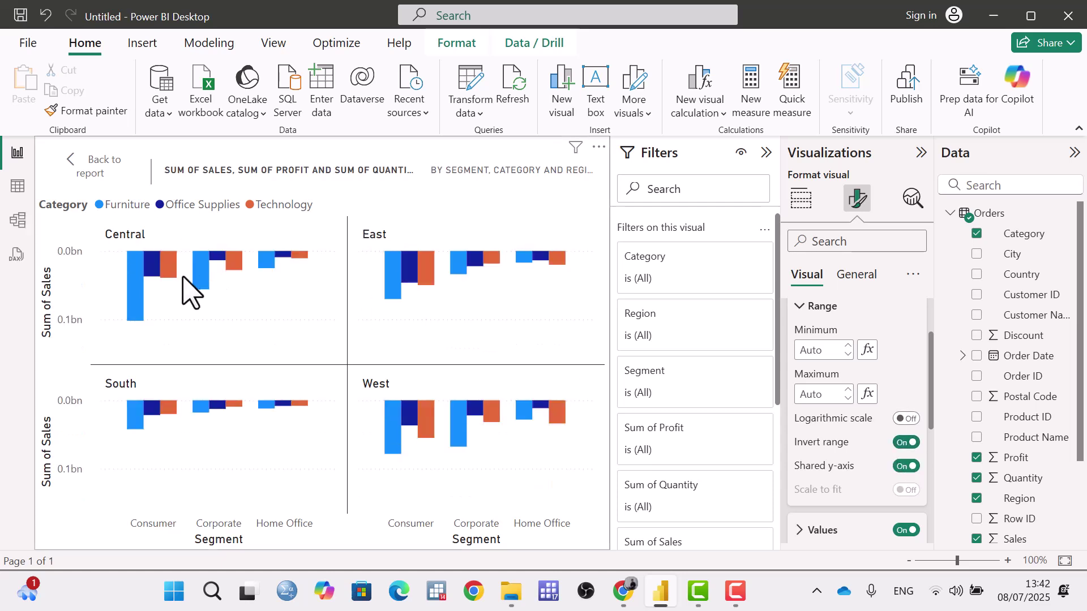
{"action": "left_click", "coordinate": [906, 442]}
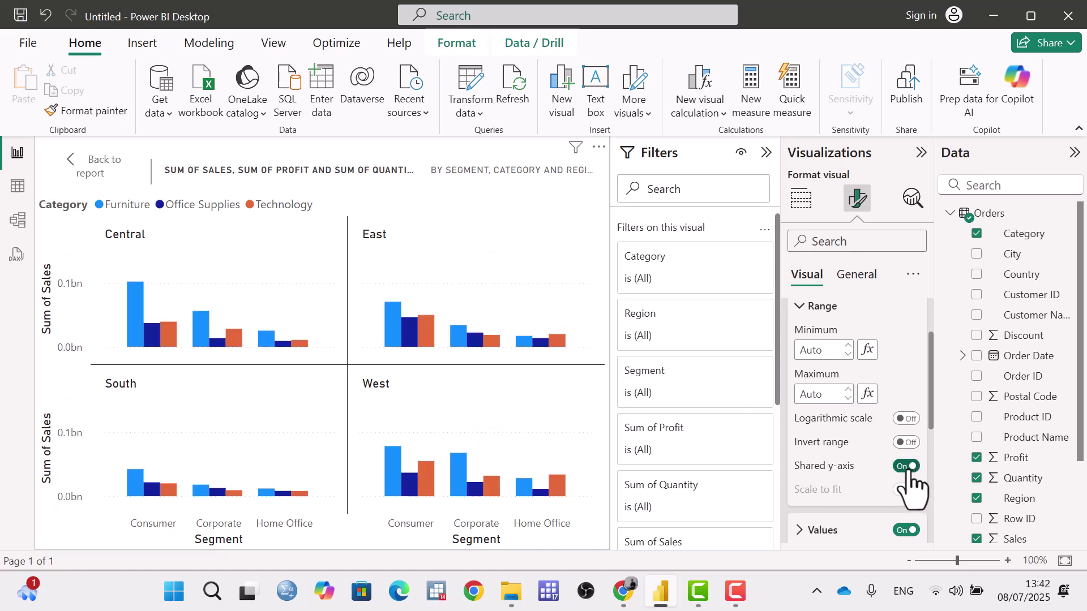
Step: Try giving each small multiple its own Y-axis, comparing it twice with the shared Y-axis, and keep the axis shared
{"action": "left_click", "coordinate": [906, 466]}
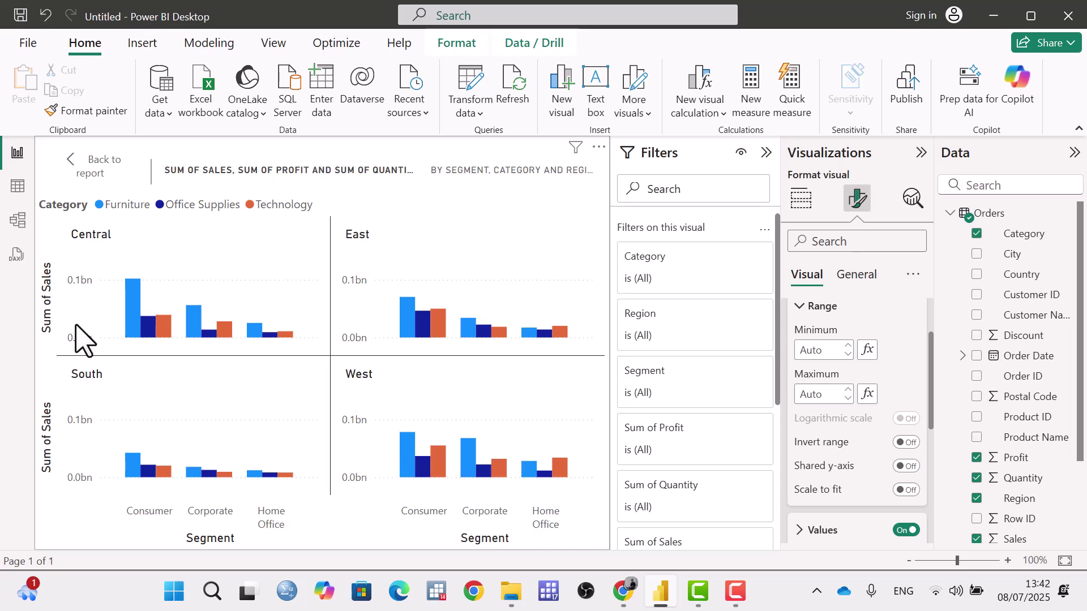
{"action": "left_click", "coordinate": [907, 466]}
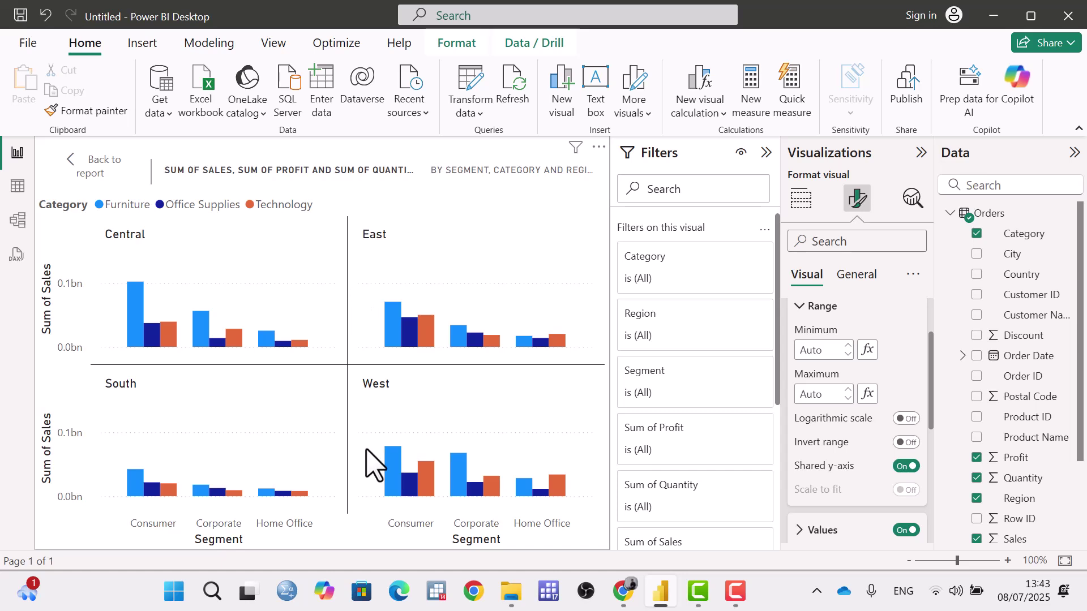
{"action": "left_click", "coordinate": [905, 468]}
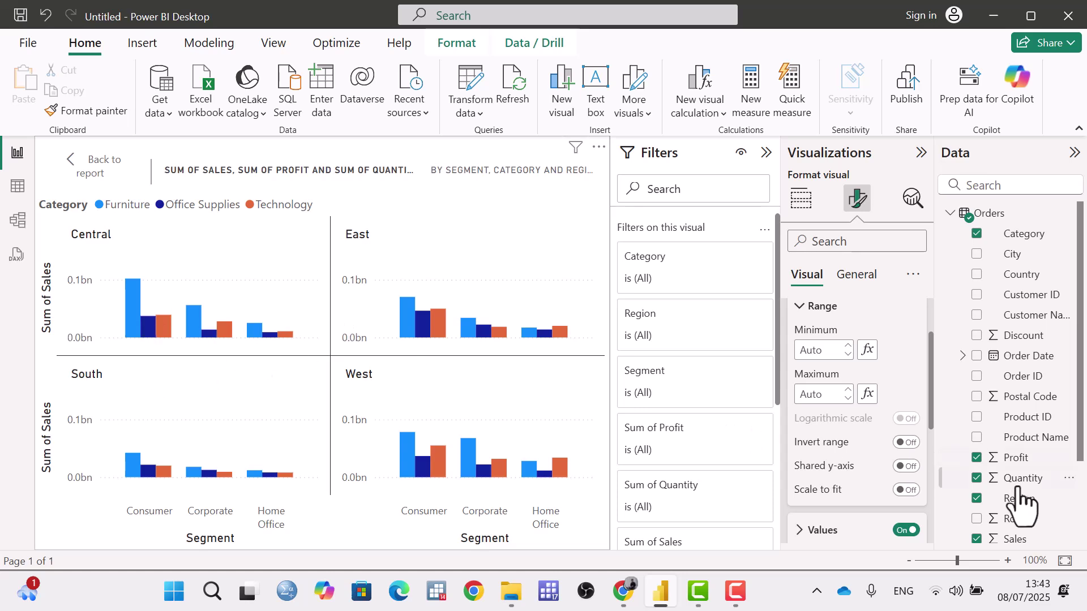
{"action": "left_click", "coordinate": [906, 467]}
Step: Change the font of the Y-axis values to a bolder Segoe UI variant
{"action": "left_click_drag", "start_coordinate": [933, 410], "coordinate": [934, 453]}
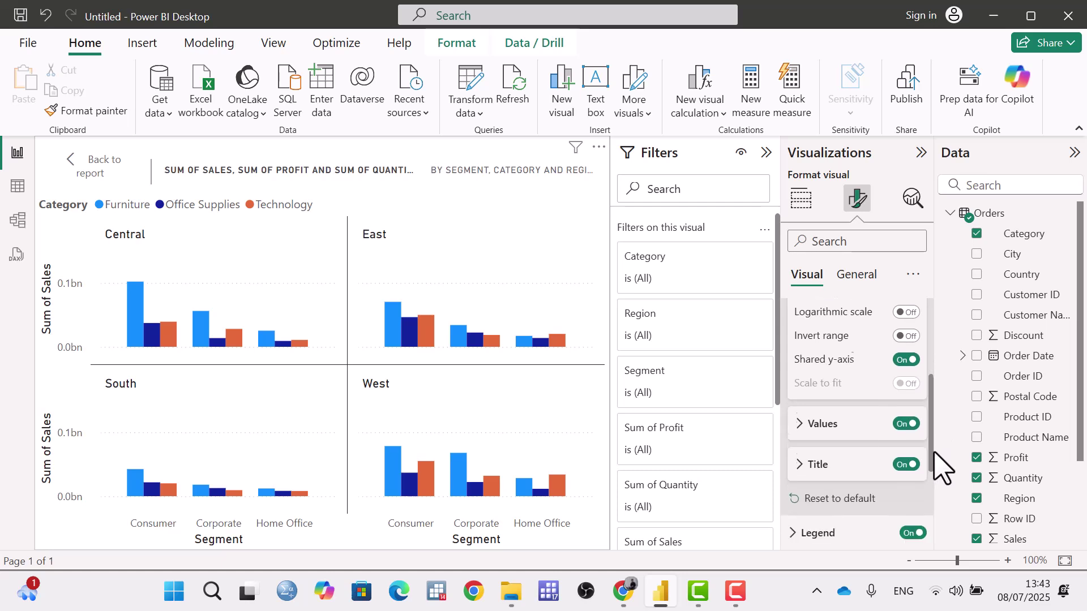
{"action": "left_click", "coordinate": [800, 423]}
{"action": "scroll", "coordinate": [861, 396], "scroll_direction": "down", "scroll_amount": 3}
{"action": "scroll", "coordinate": [852, 368], "scroll_direction": "up", "scroll_amount": 2}
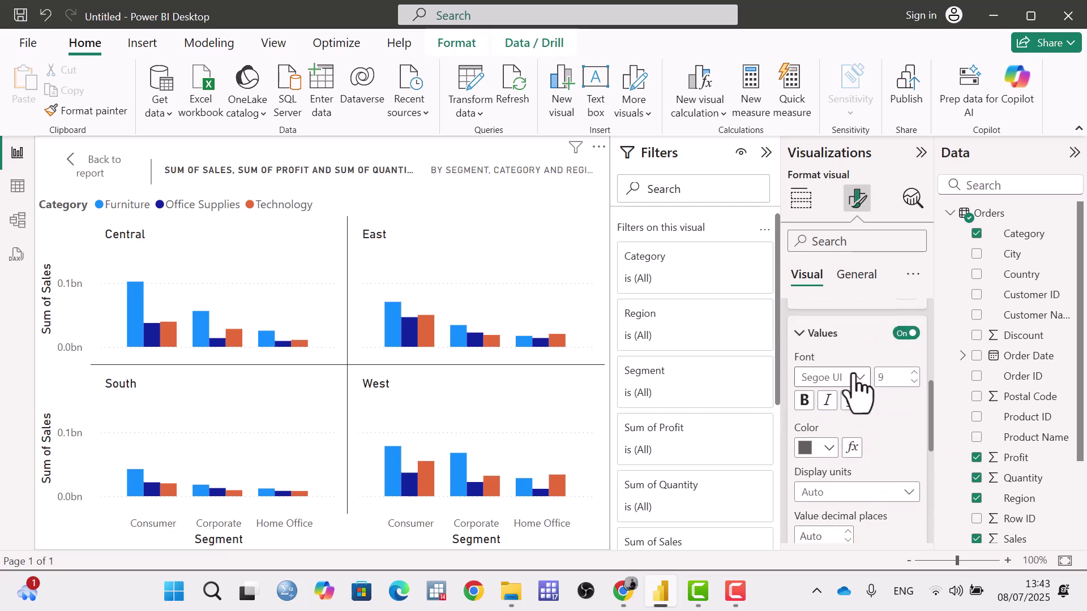
{"action": "left_click", "coordinate": [855, 377]}
{"action": "left_click", "coordinate": [849, 289]}
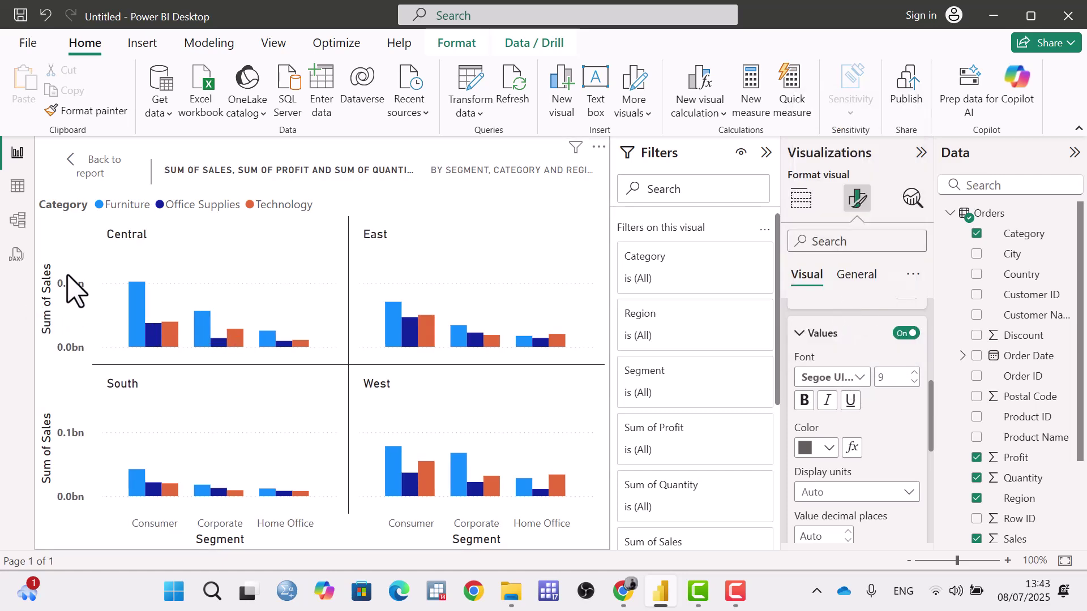
Step: Make the Y-axis values bold, italic and underlined, and color them light blue
{"action": "left_click", "coordinate": [809, 406]}
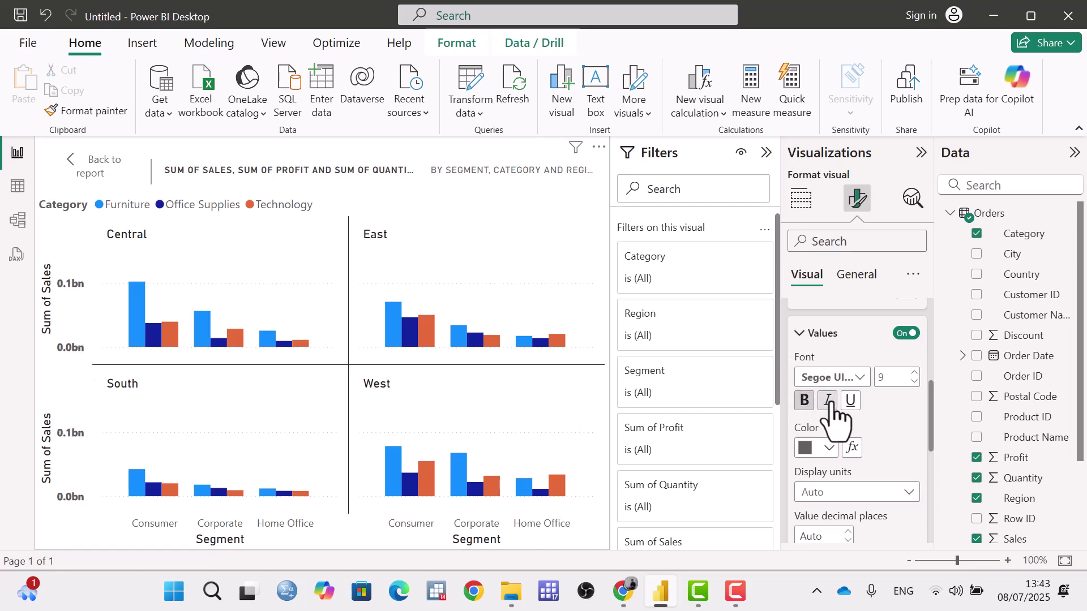
{"action": "left_click", "coordinate": [830, 402]}
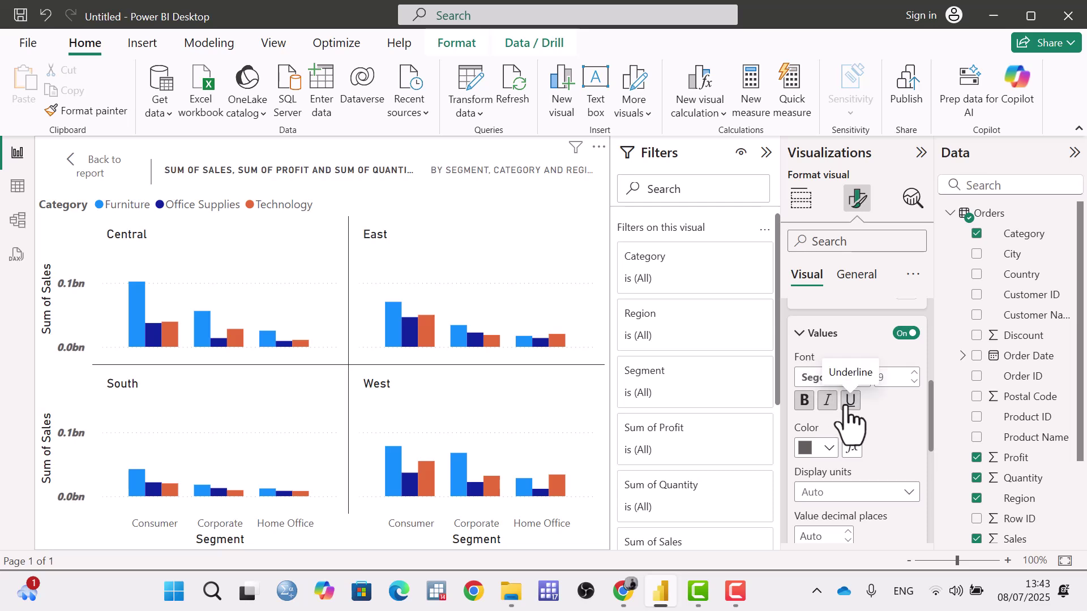
{"action": "left_click", "coordinate": [848, 403]}
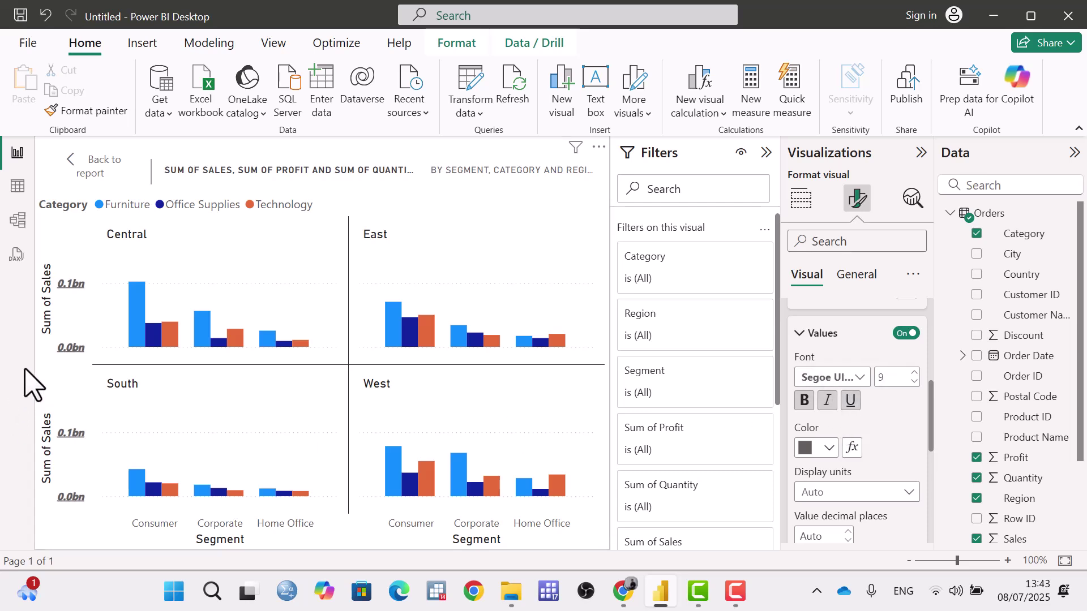
{"action": "left_click", "coordinate": [828, 448]}
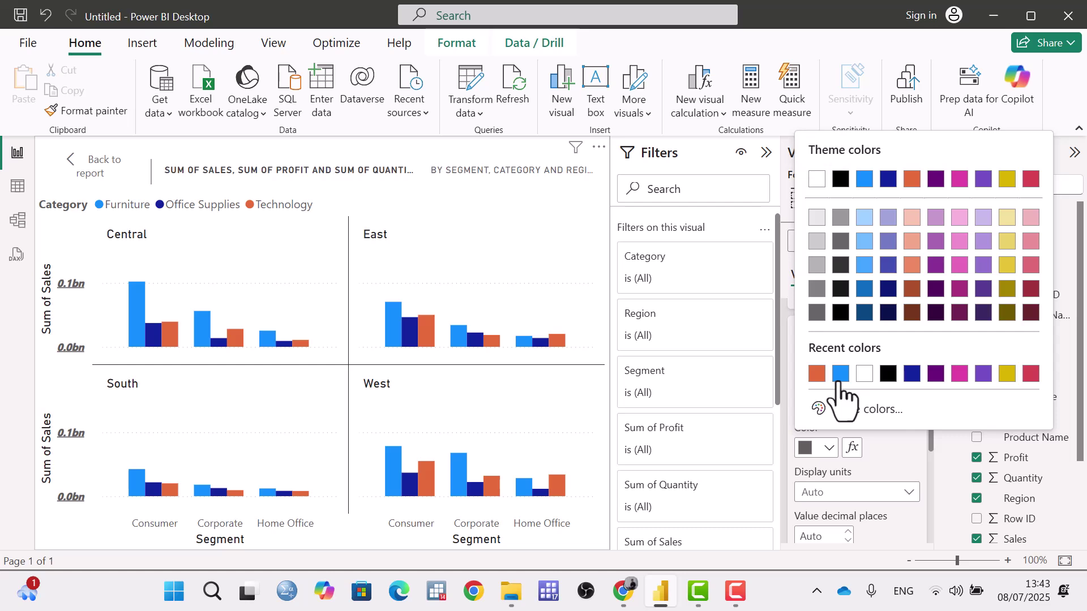
{"action": "left_click", "coordinate": [841, 374]}
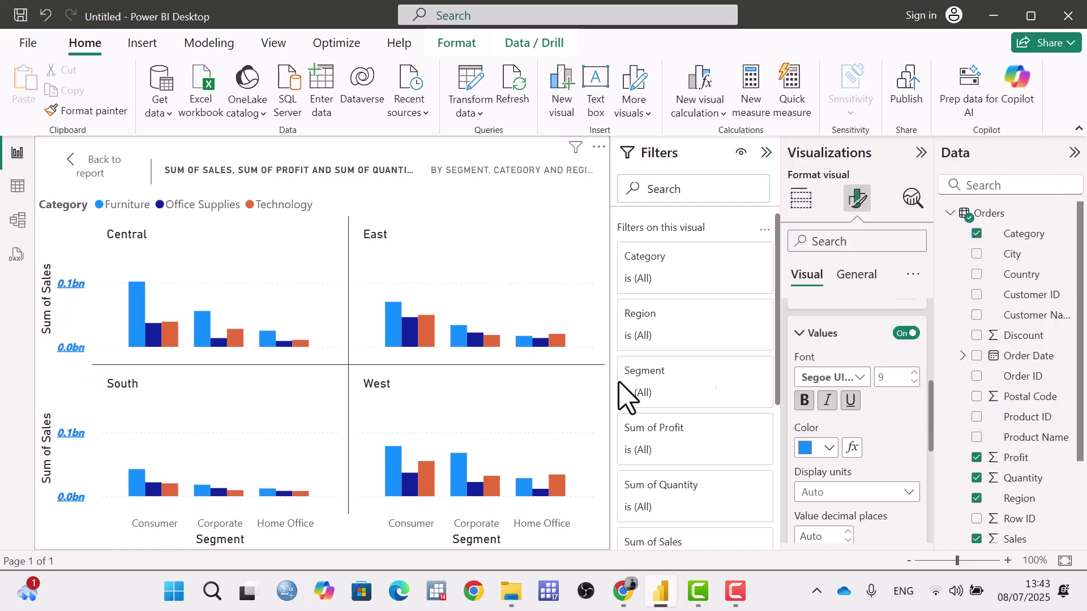
Step: Try Thousands as the display units of the Y-axis values, and set them to Trillions
{"action": "scroll", "coordinate": [878, 449], "scroll_direction": "down", "scroll_amount": 3}
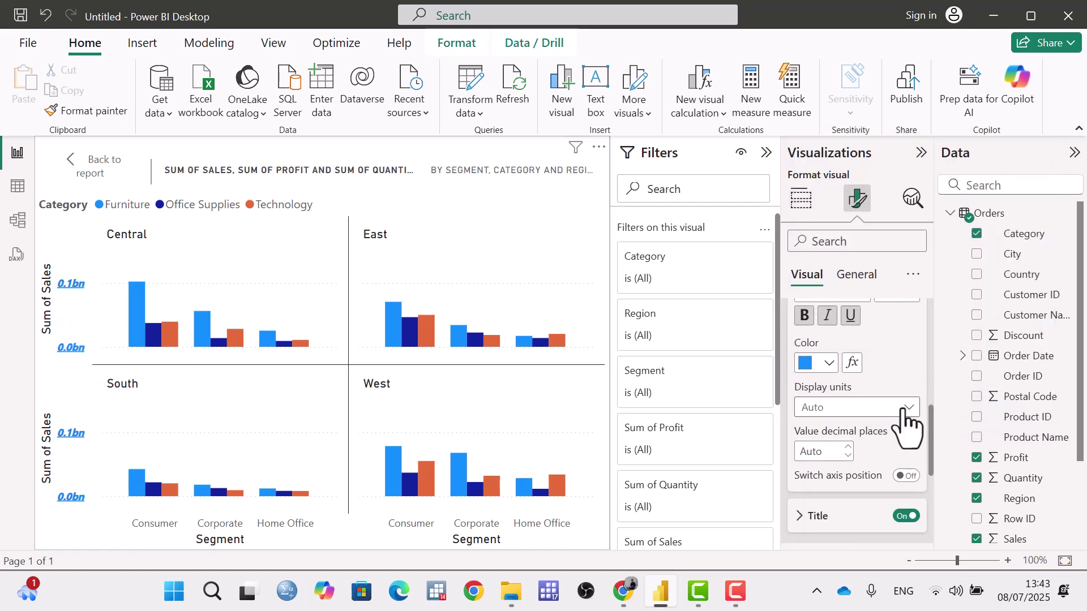
{"action": "left_click", "coordinate": [908, 409]}
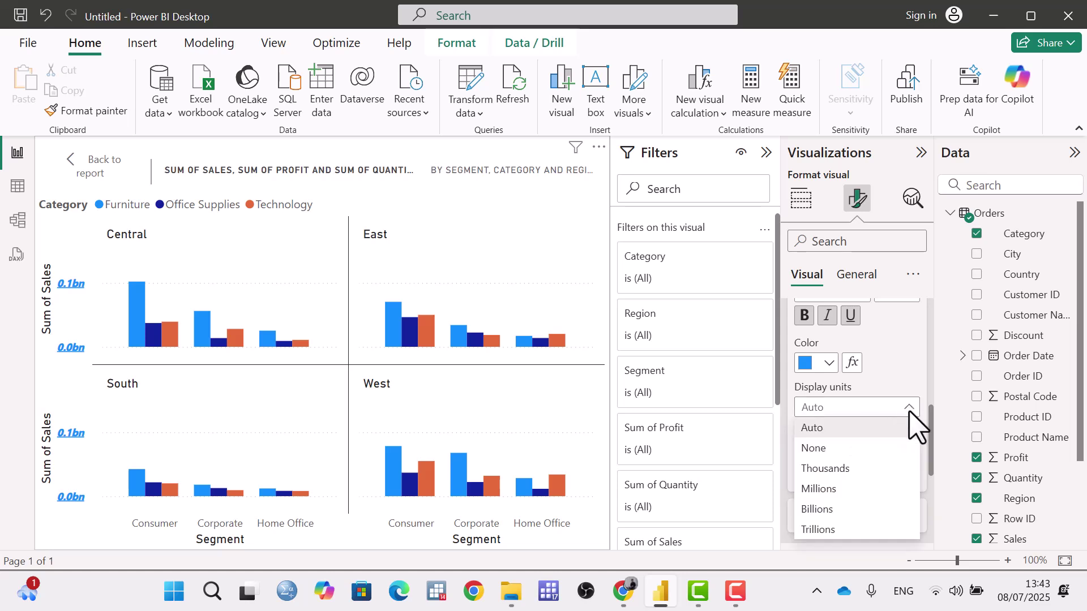
{"action": "left_click", "coordinate": [878, 468]}
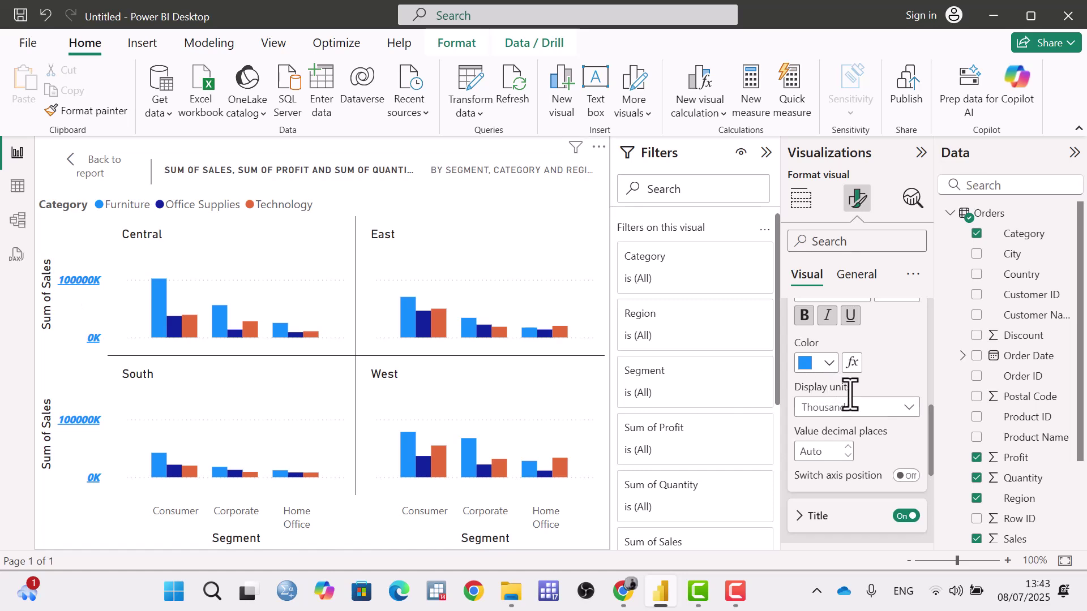
{"action": "left_click", "coordinate": [872, 408]}
{"action": "left_click", "coordinate": [851, 527]}
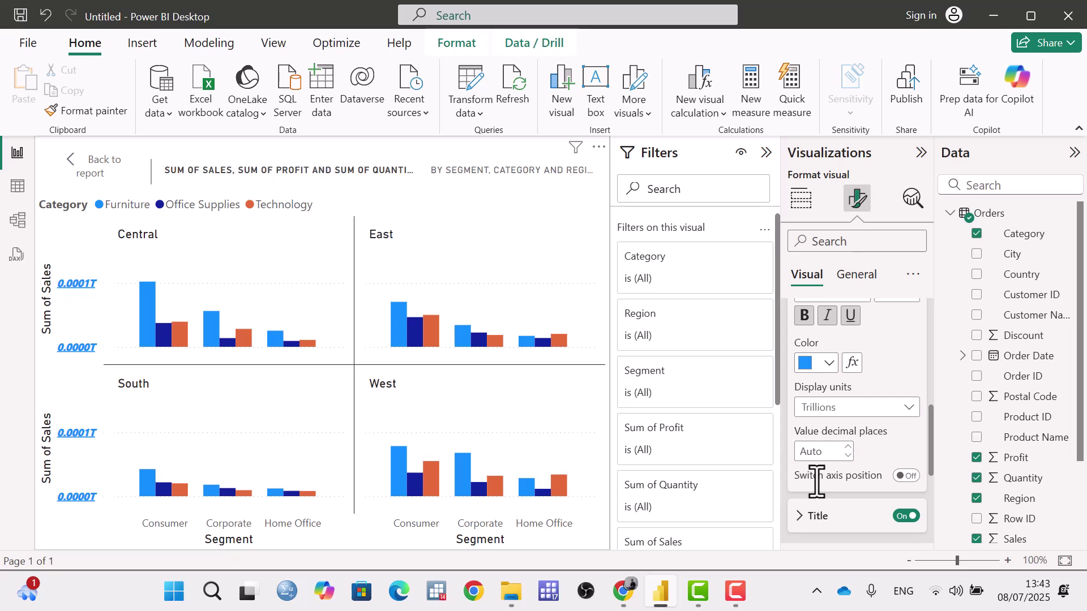
Step: Try moving the Y-axis to the opposite side of the chart, and switch it back
{"action": "left_click", "coordinate": [906, 475]}
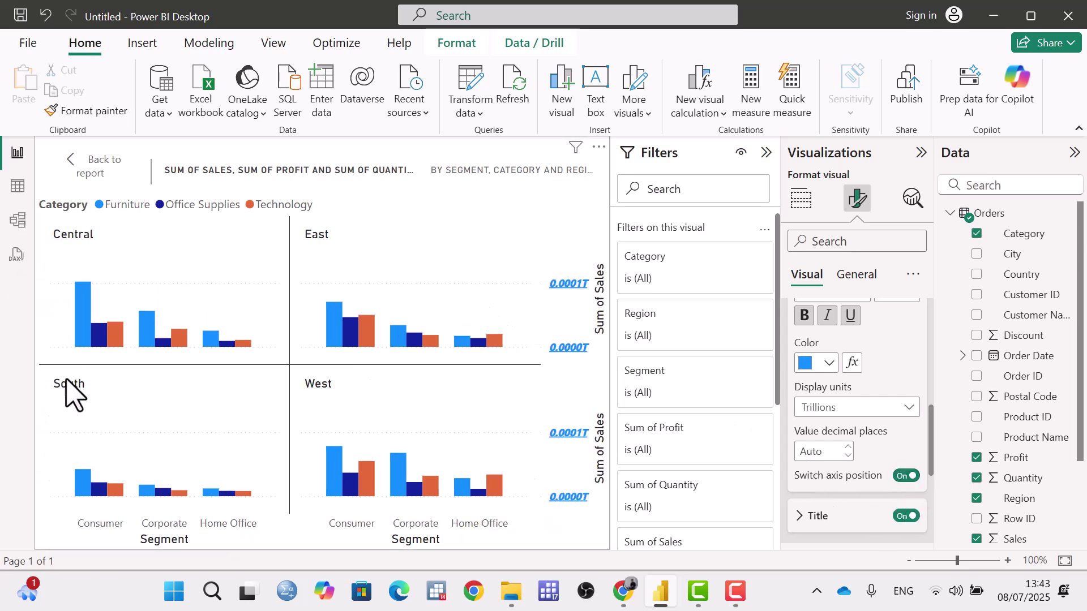
{"action": "left_click", "coordinate": [906, 476]}
Step: Change the Y-axis title text to "power bi"
{"action": "scroll", "coordinate": [902, 481], "scroll_direction": "down", "scroll_amount": 2}
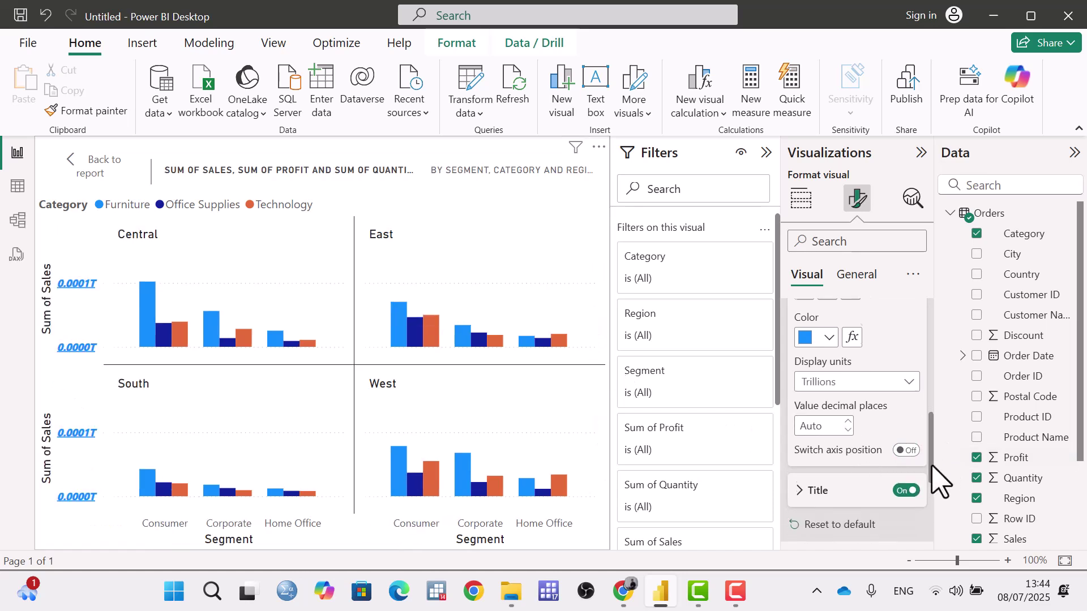
{"action": "left_click", "coordinate": [802, 447]}
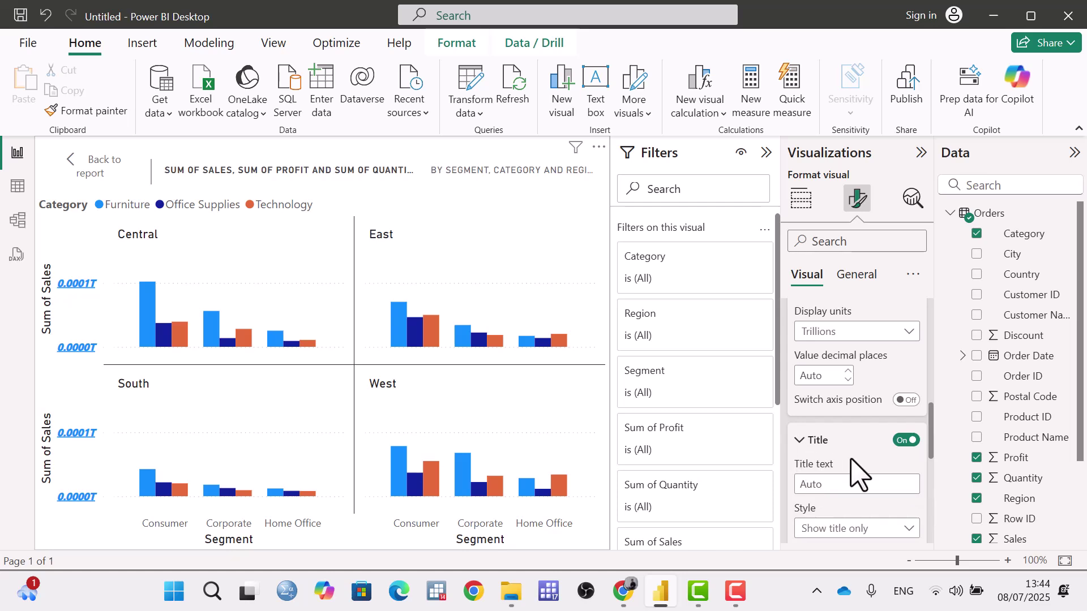
{"action": "scroll", "coordinate": [854, 474], "scroll_direction": "down", "scroll_amount": 2}
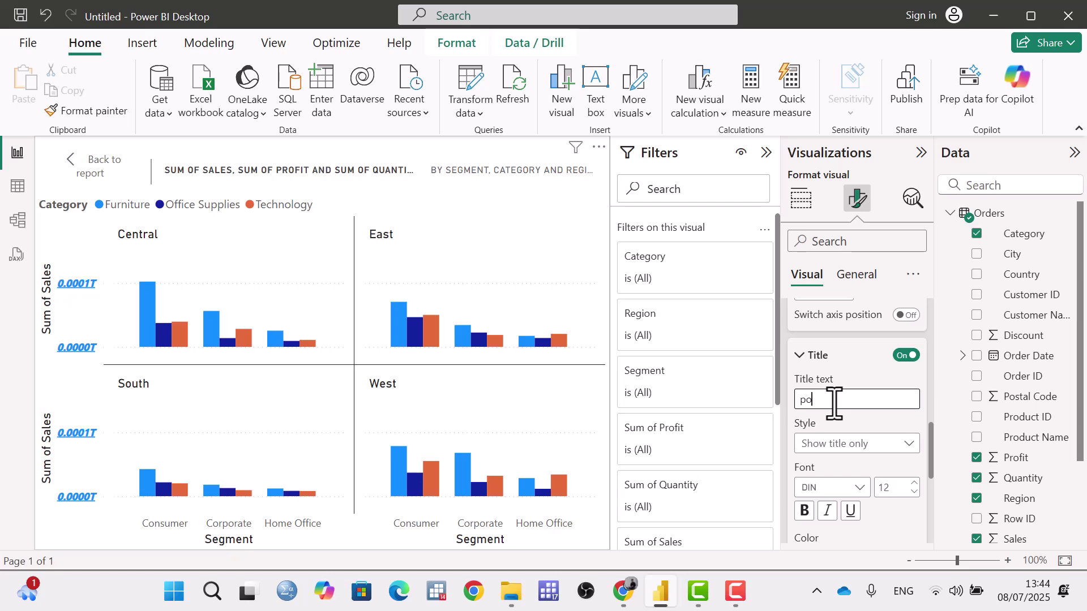
{"action": "type", "text": "wer"}
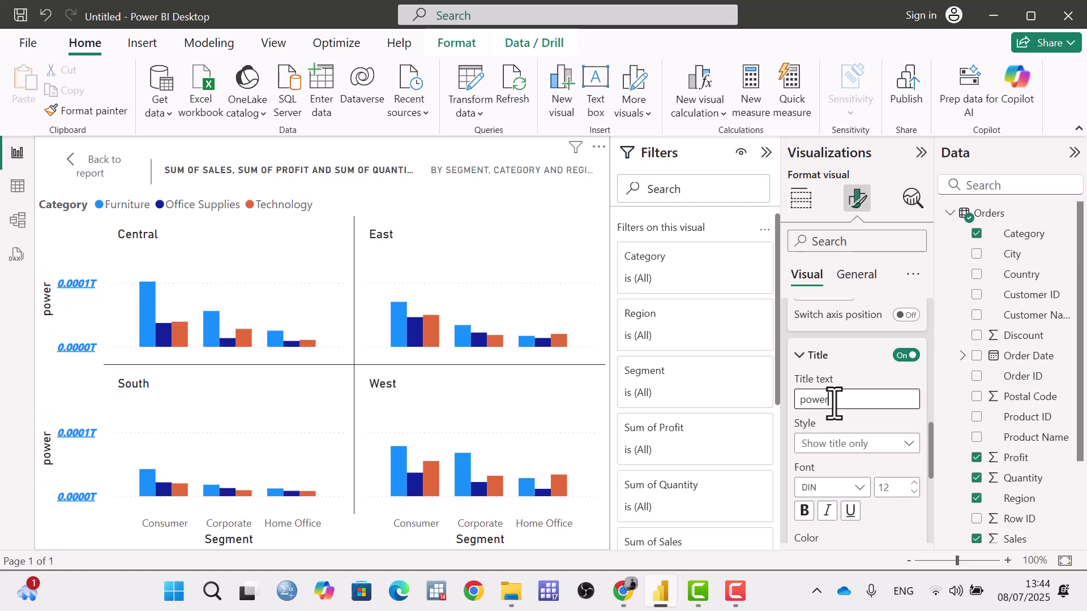
{"action": "type", "text": " bi"}
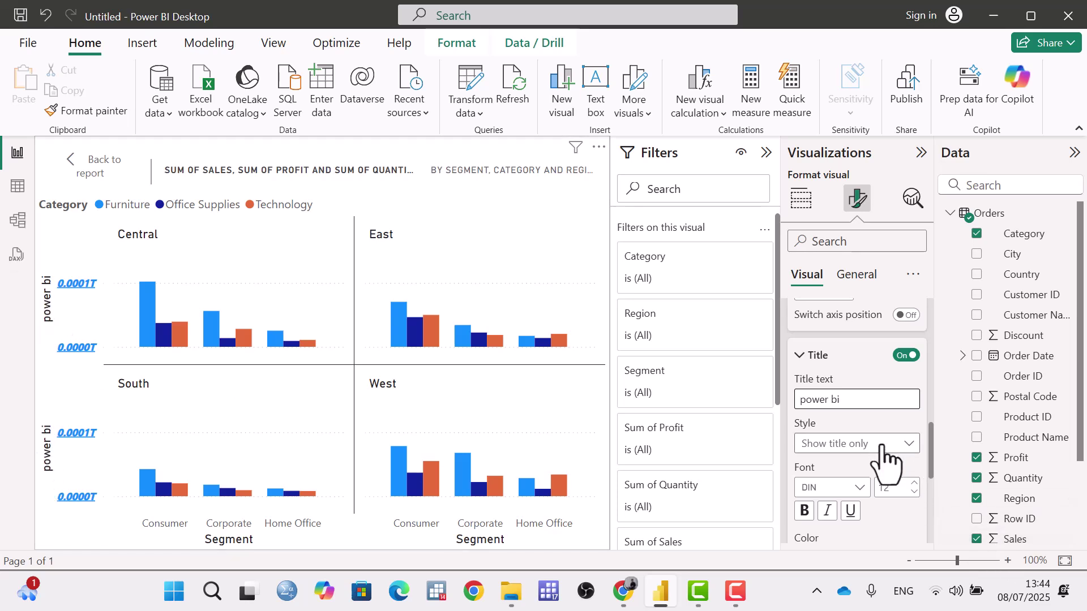
Step: Set the Y-axis title font to Constantia and color the title orange
{"action": "scroll", "coordinate": [886, 460], "scroll_direction": "down", "scroll_amount": 3}
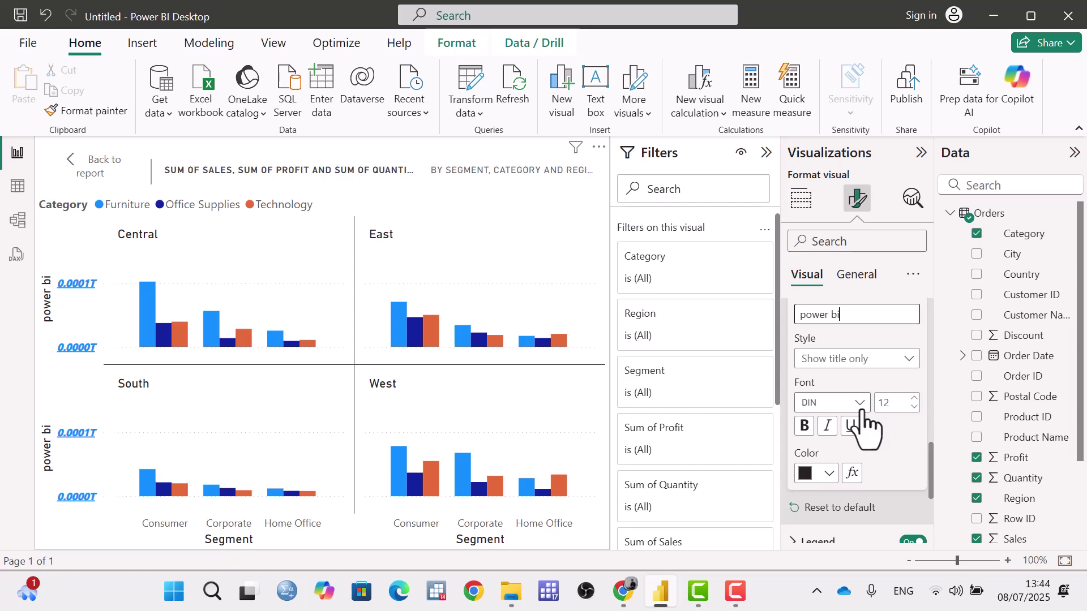
{"action": "left_click", "coordinate": [860, 409]}
{"action": "left_click", "coordinate": [826, 311]}
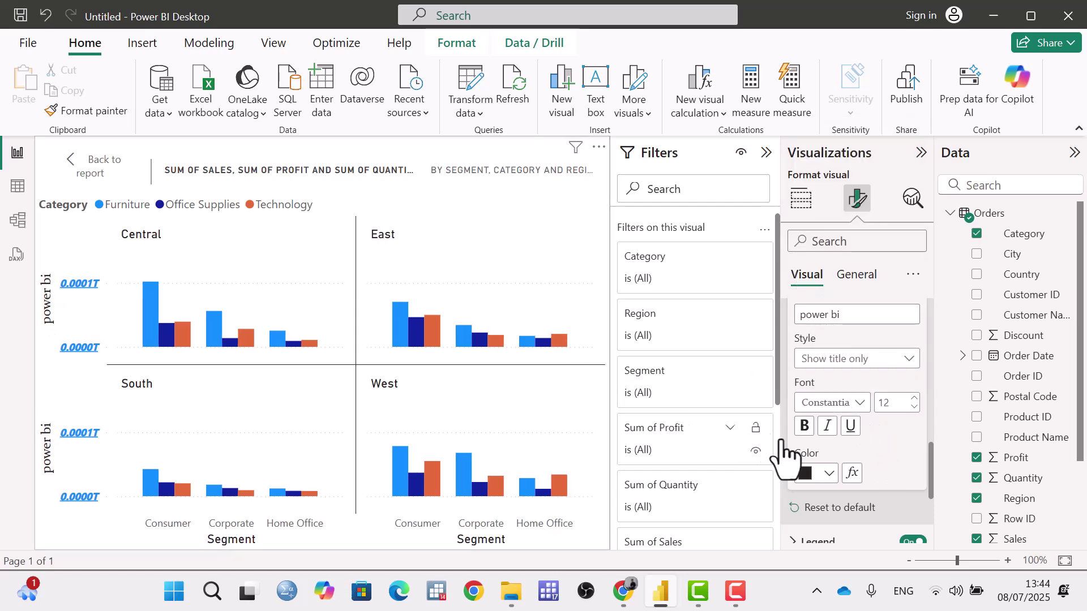
{"action": "left_click", "coordinate": [832, 475]}
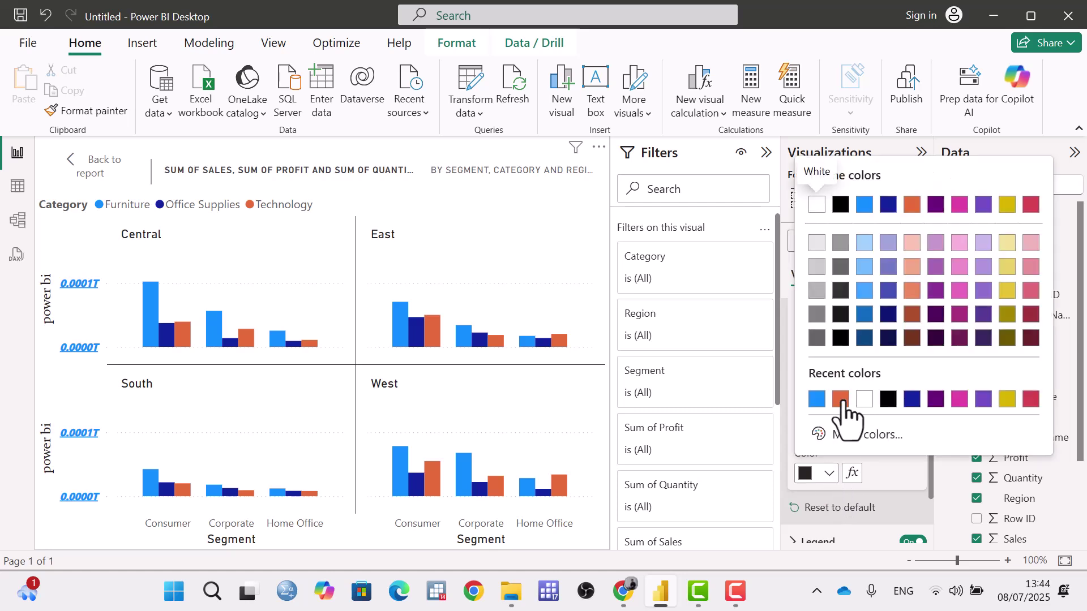
{"action": "left_click", "coordinate": [841, 397]}
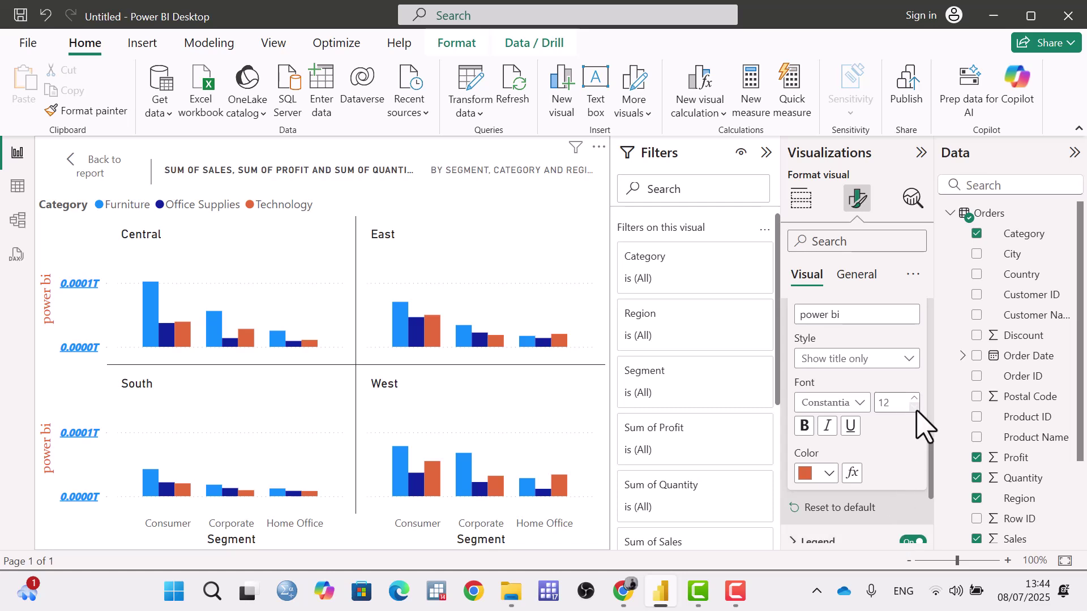
Step: Reset all Y-axis formatting to its defaults and collapse the Y-axis settings
{"action": "left_click", "coordinate": [840, 508]}
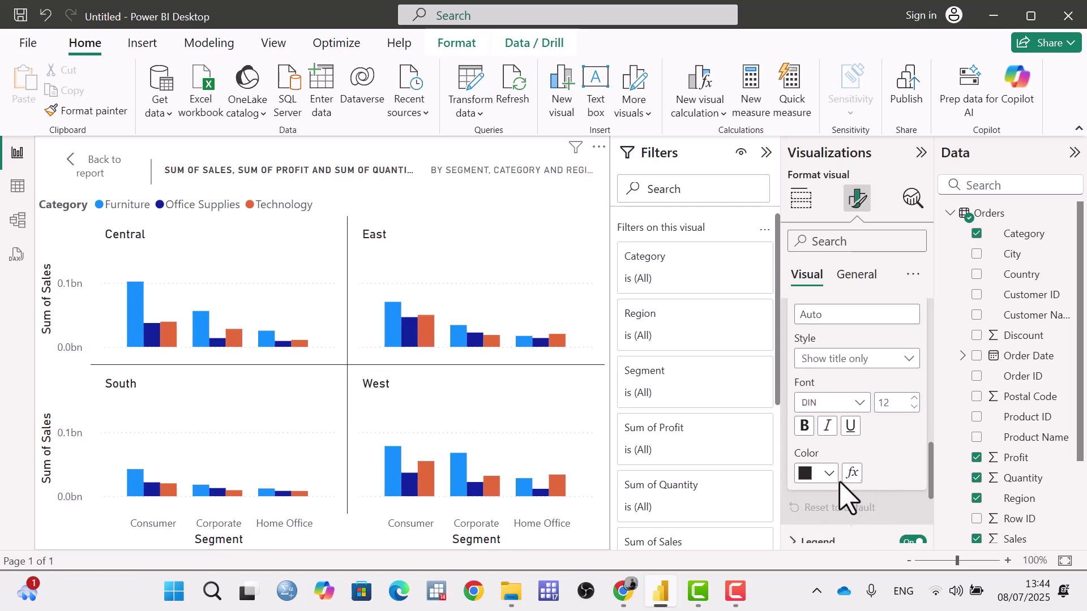
{"action": "left_click_drag", "start_coordinate": [937, 479], "coordinate": [942, 427]}
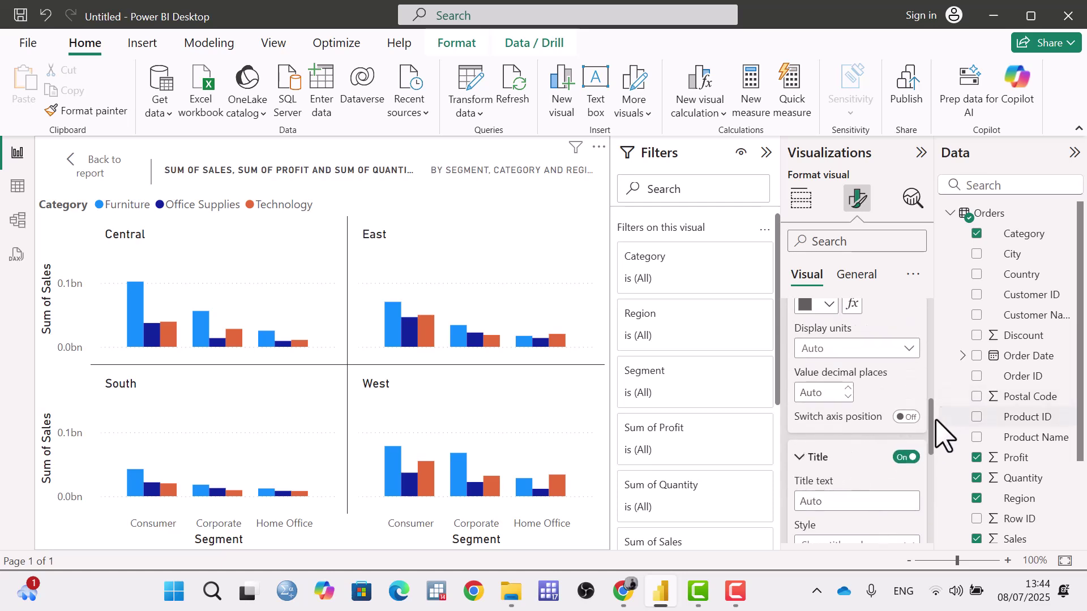
{"action": "left_click_drag", "start_coordinate": [935, 421], "coordinate": [936, 340]}
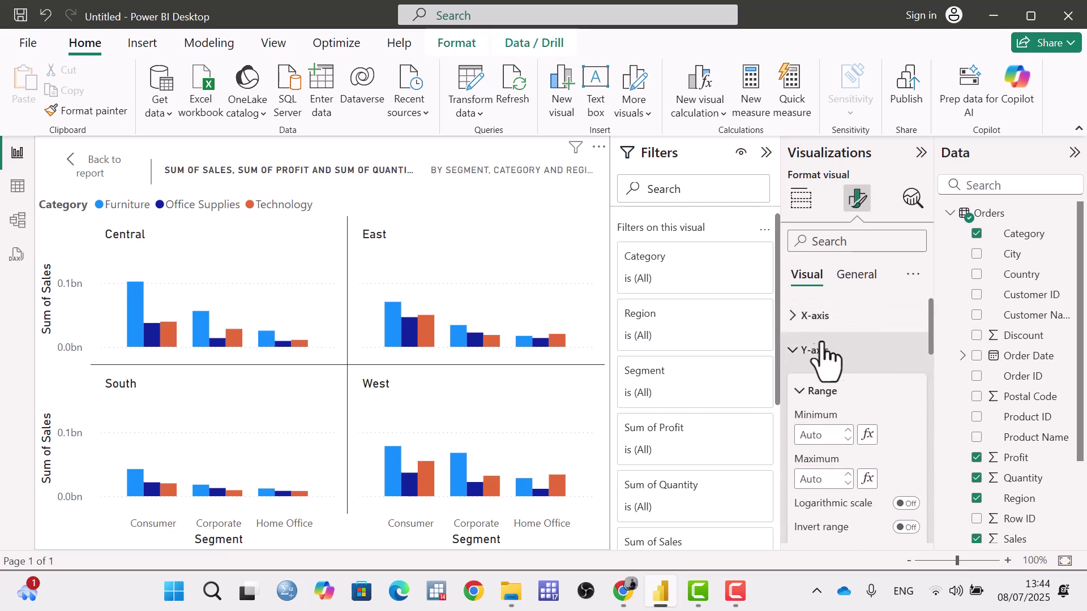
{"action": "left_click", "coordinate": [795, 353]}
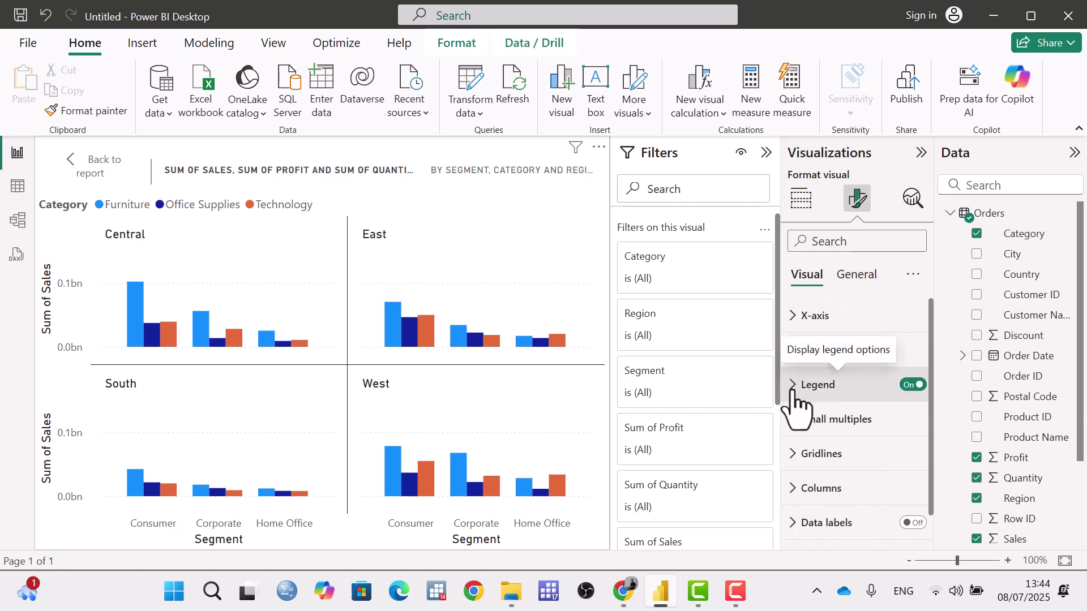
Step: Try the Top right position for the chart legend, and set it back to Top left
{"action": "left_click", "coordinate": [795, 390]}
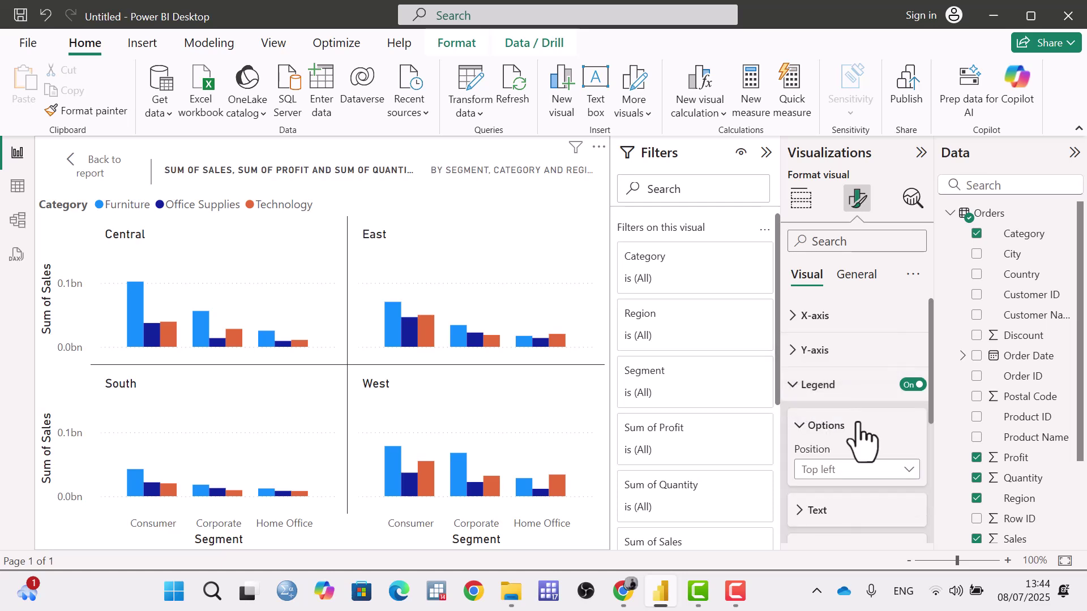
{"action": "scroll", "coordinate": [849, 436], "scroll_direction": "down", "scroll_amount": 1}
{"action": "scroll", "coordinate": [857, 439], "scroll_direction": "down", "scroll_amount": 1}
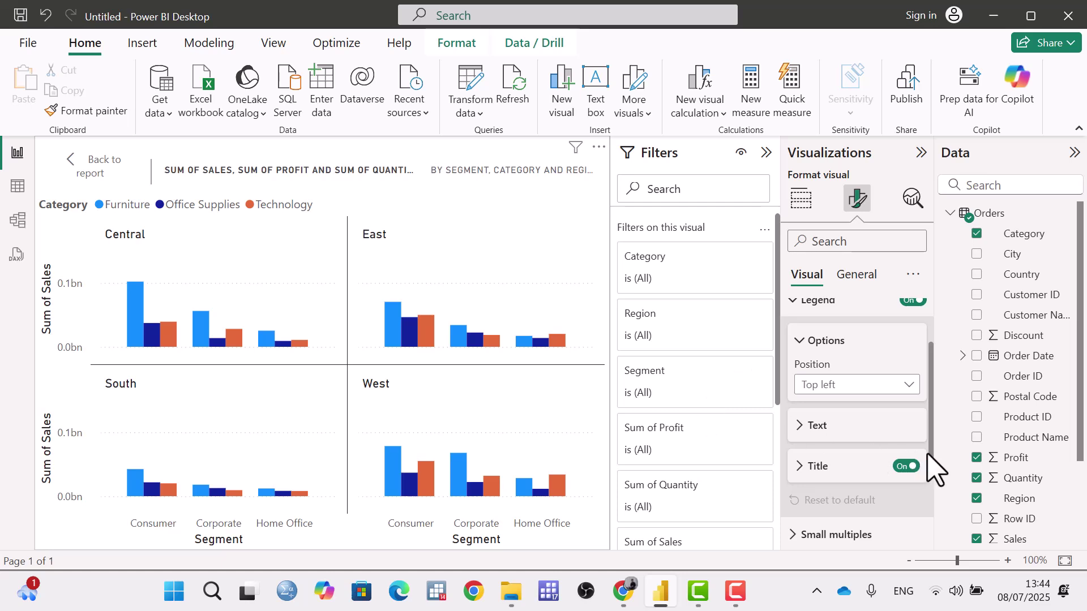
{"action": "left_click", "coordinate": [899, 403]}
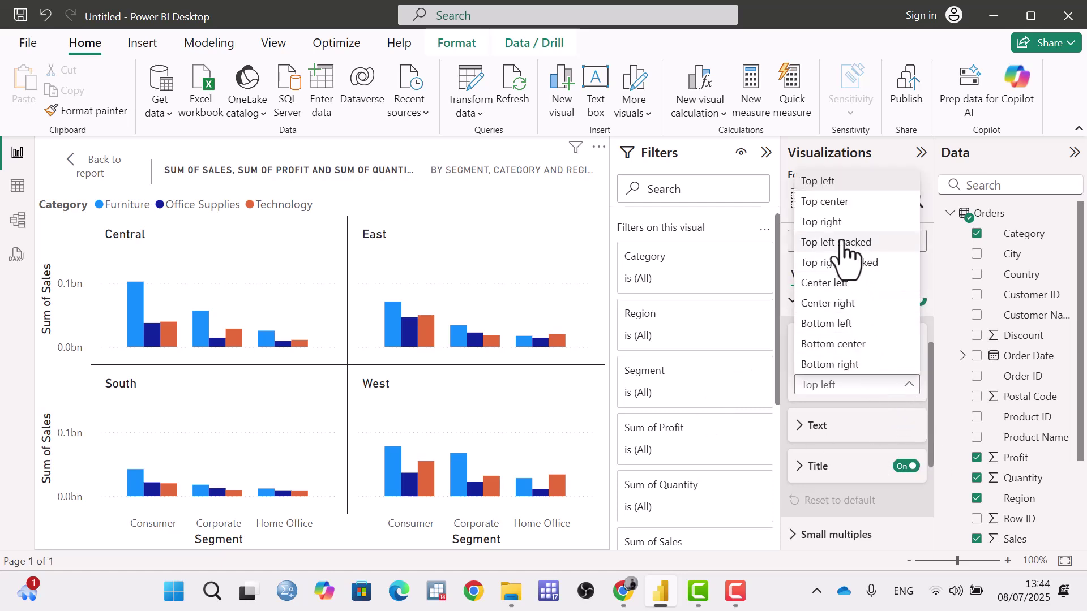
{"action": "left_click", "coordinate": [837, 222]}
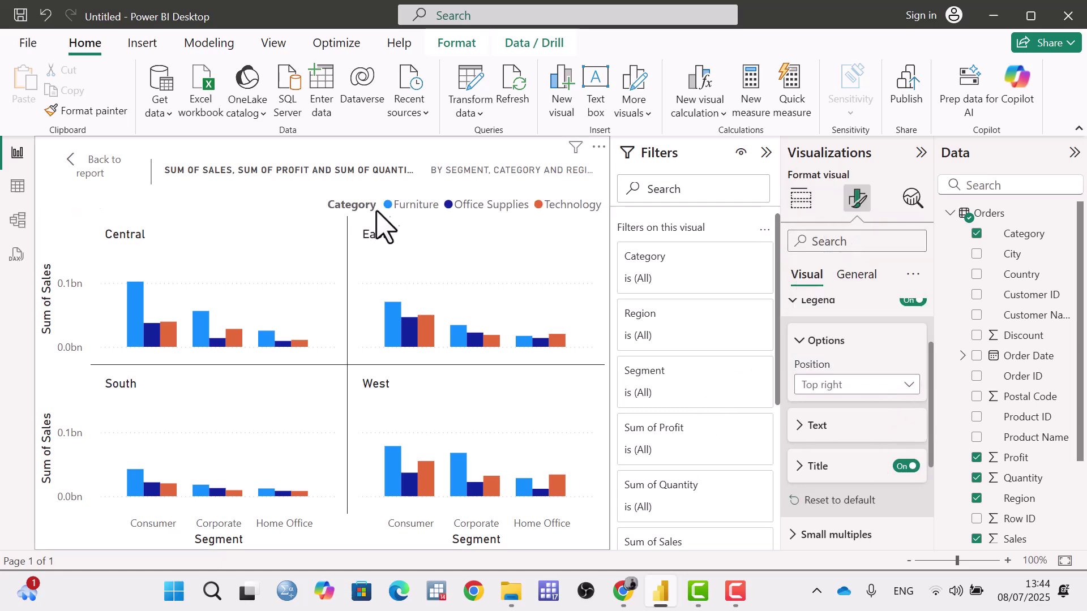
{"action": "left_click", "coordinate": [906, 390]}
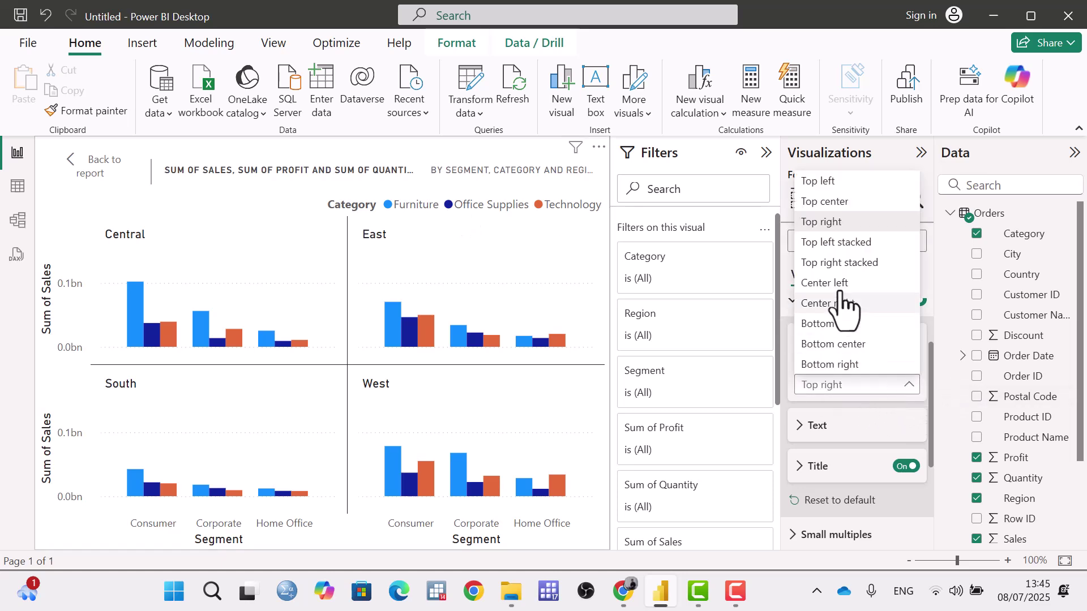
{"action": "left_click", "coordinate": [828, 185]}
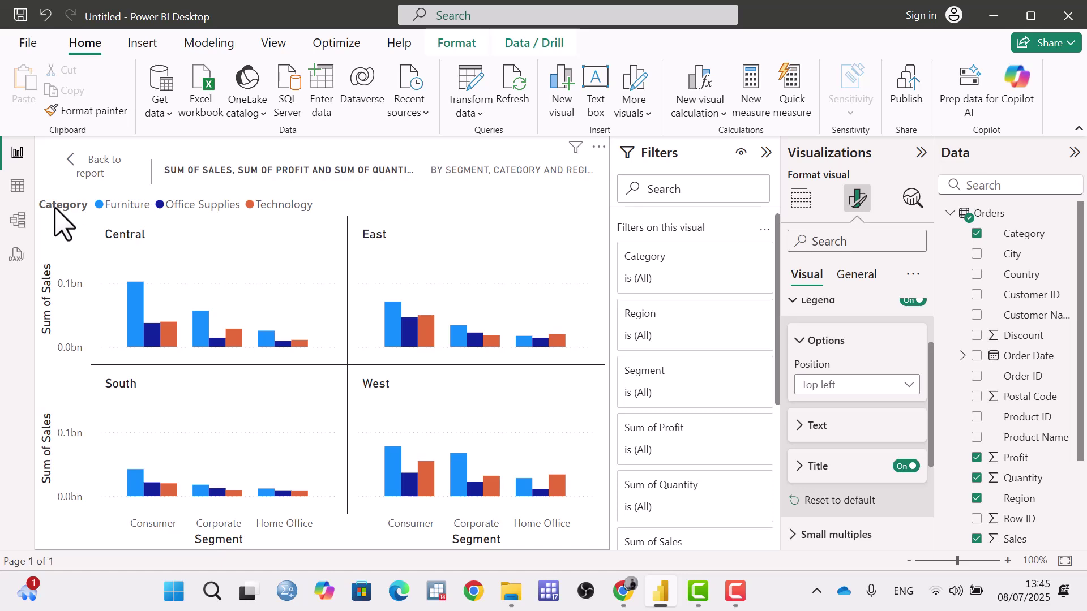
Step: Set the legend text font to Times New Roman in dark blue, and collapse the legend's text and position settings
{"action": "left_click", "coordinate": [801, 428]}
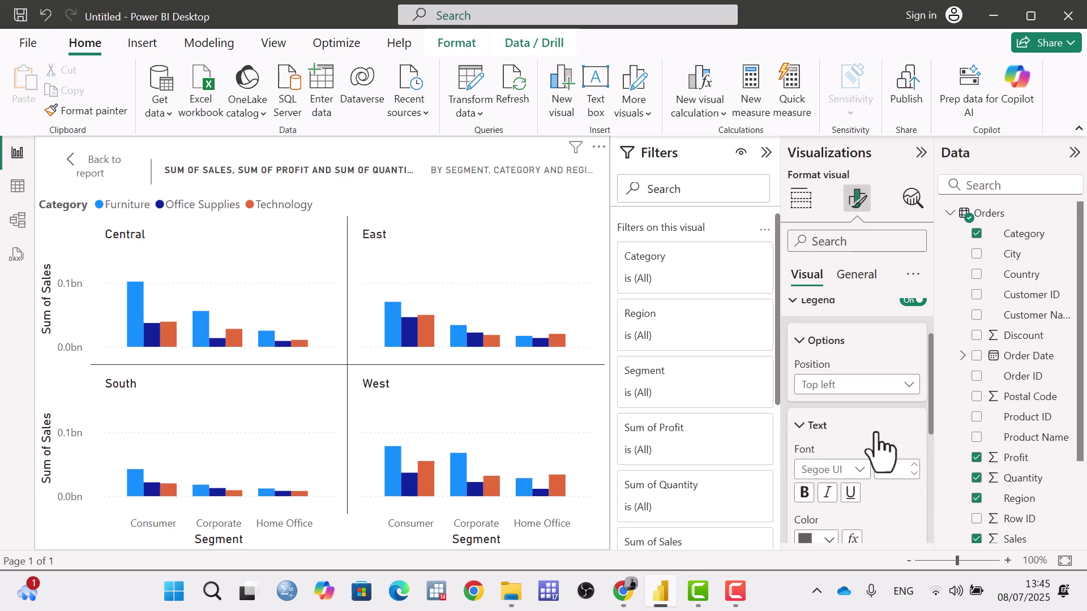
{"action": "scroll", "coordinate": [880, 450], "scroll_direction": "down", "scroll_amount": 2}
{"action": "left_click", "coordinate": [865, 387]}
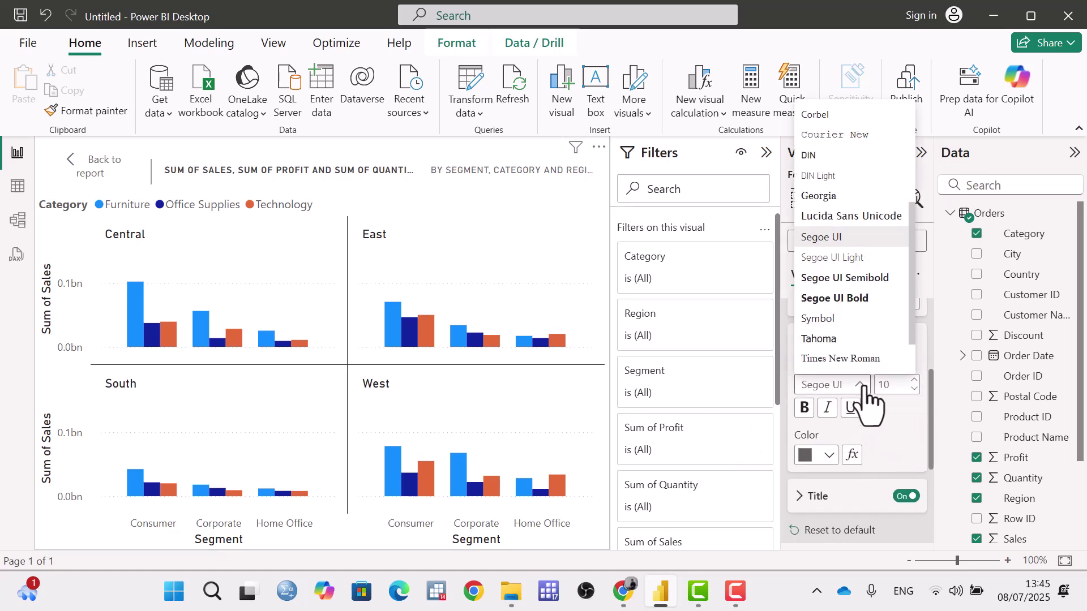
{"action": "left_click", "coordinate": [849, 359]}
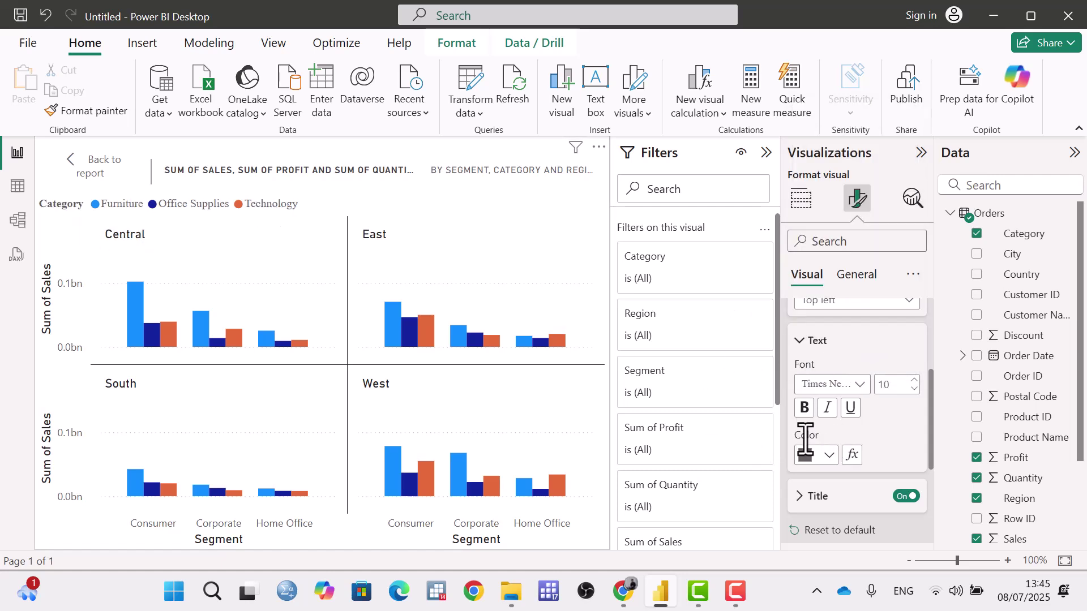
{"action": "left_click", "coordinate": [819, 455]}
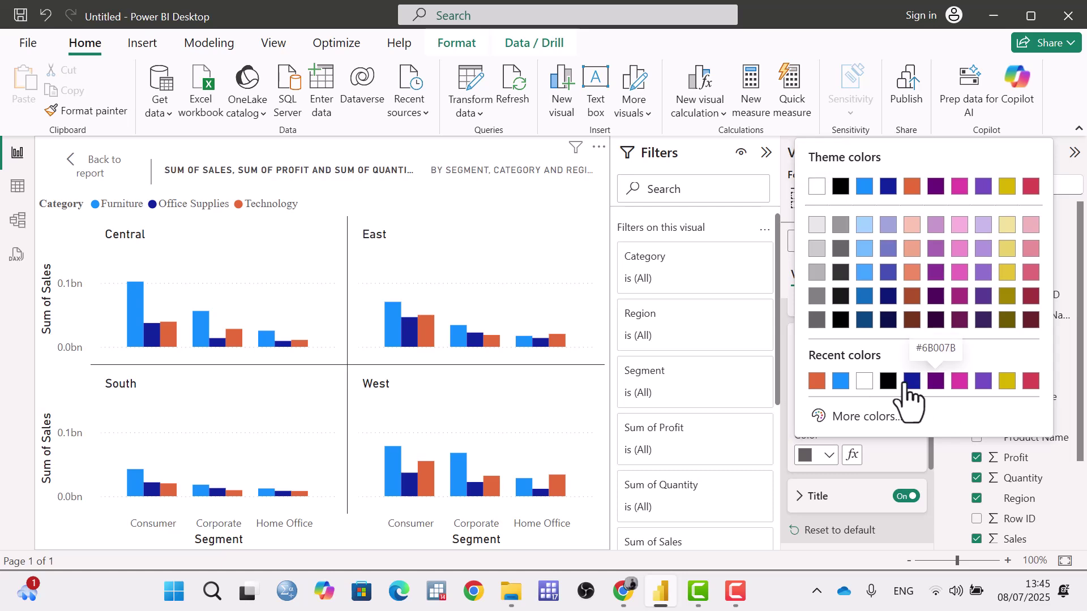
{"action": "left_click", "coordinate": [909, 381]}
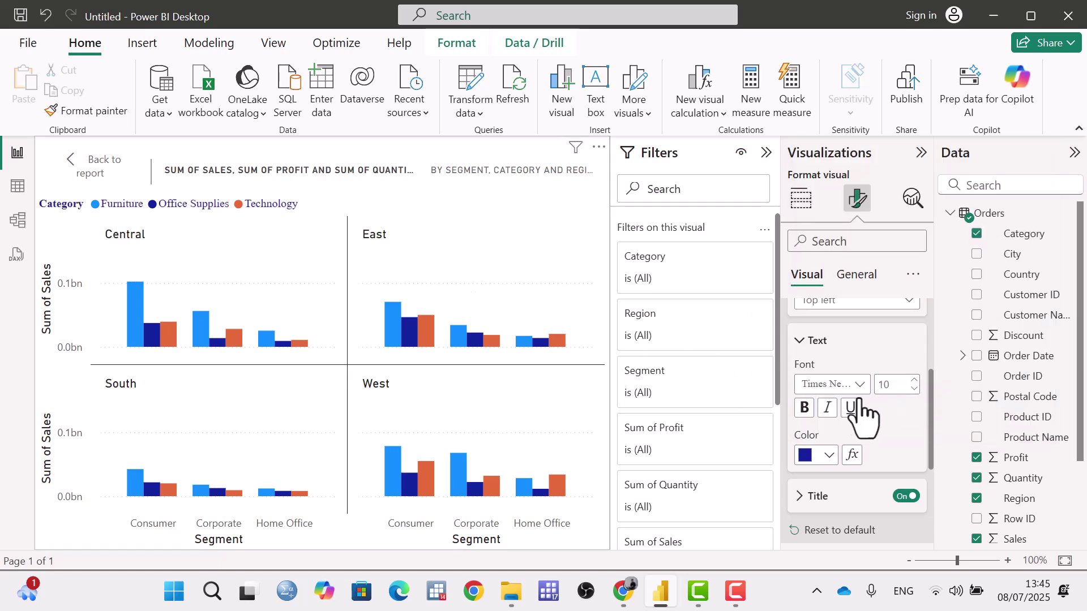
{"action": "mouse_move", "coordinate": [930, 419]}
{"action": "left_mouse_down"}
{"action": "mouse_move", "coordinate": [932, 448]}
{"action": "mouse_move", "coordinate": [930, 406]}
{"action": "left_mouse_up"}
{"action": "left_click", "coordinate": [816, 409]}
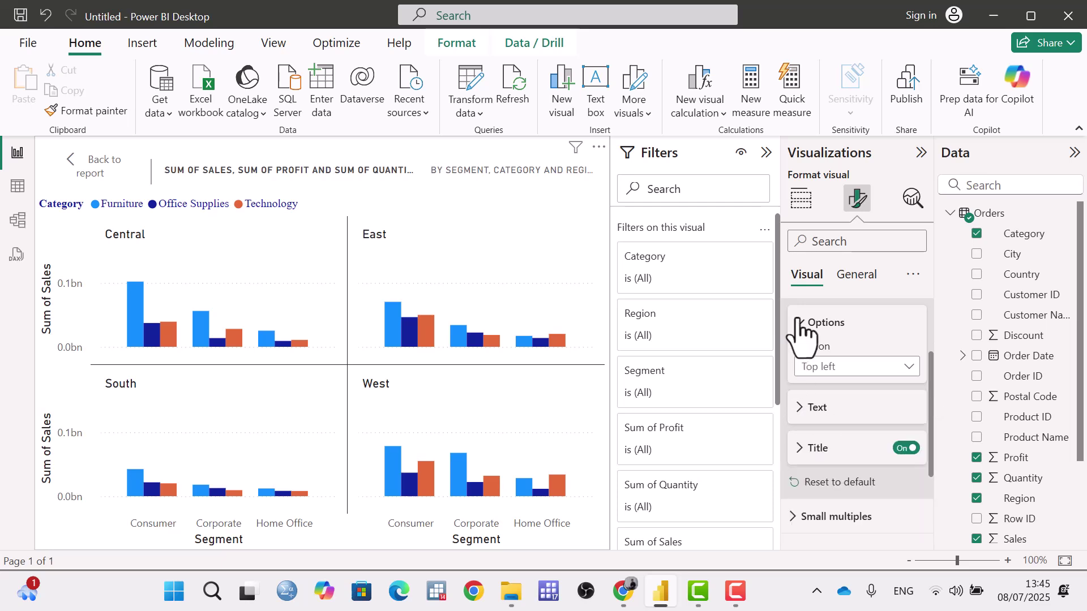
{"action": "left_click", "coordinate": [801, 325]}
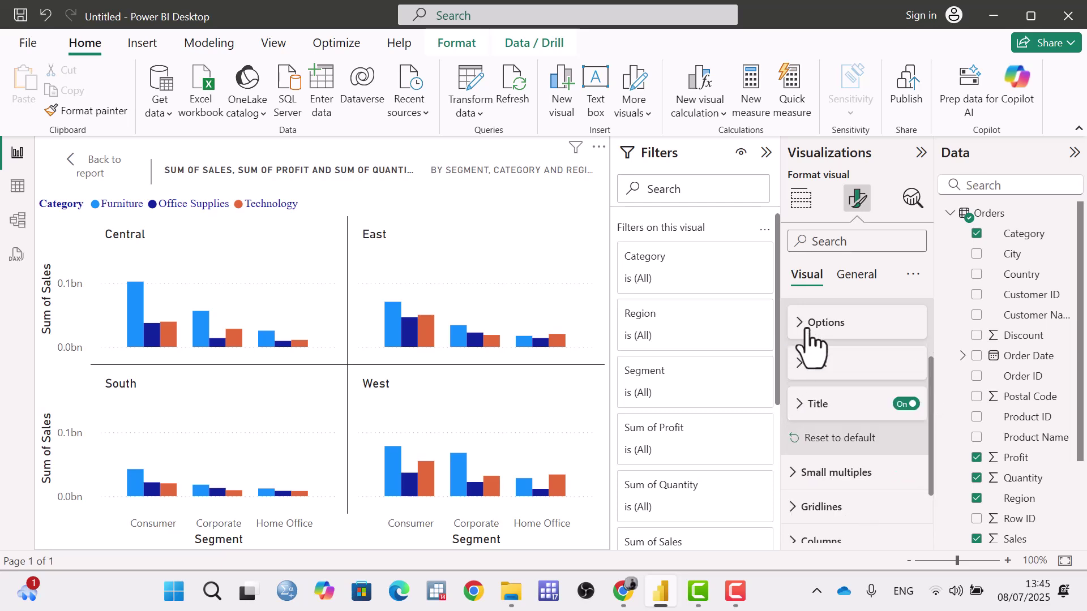
Step: Turn the legend title off, back on, and off again to compare the legend
{"action": "left_click", "coordinate": [905, 405]}
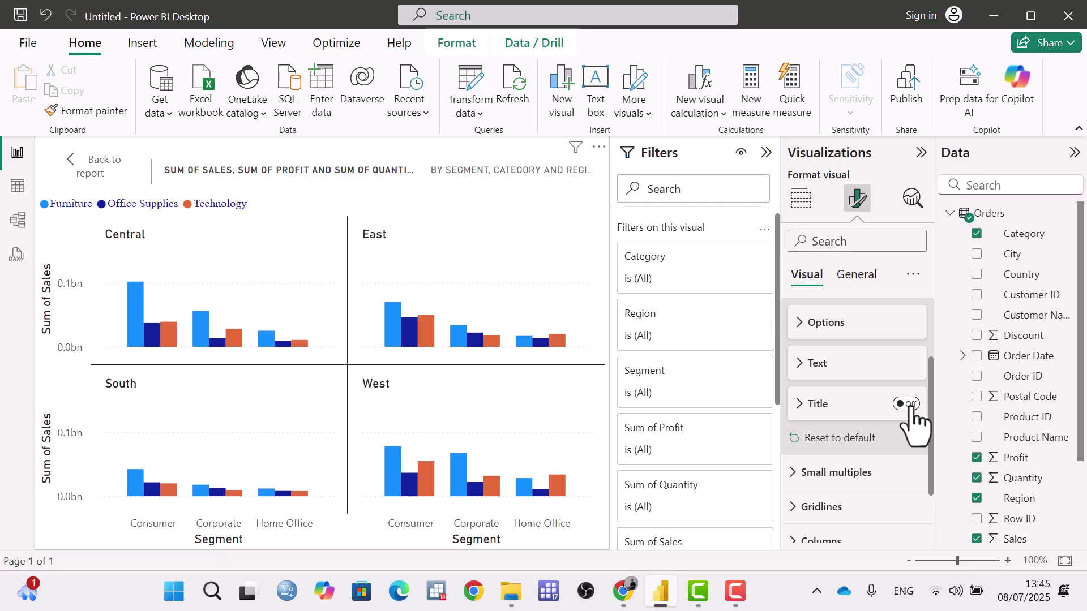
{"action": "left_click", "coordinate": [908, 405]}
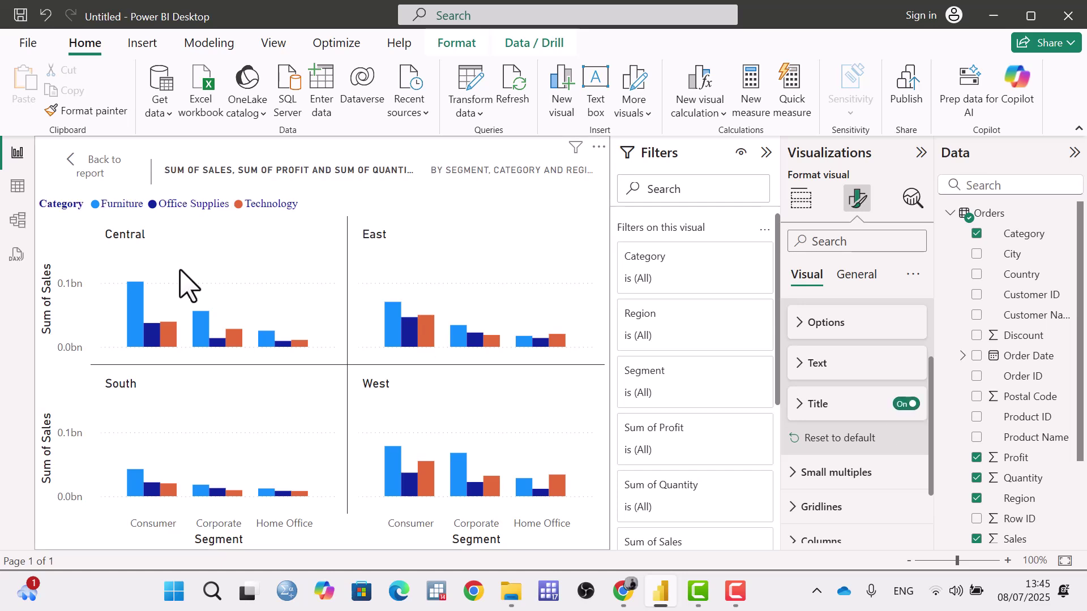
{"action": "left_click", "coordinate": [908, 406]}
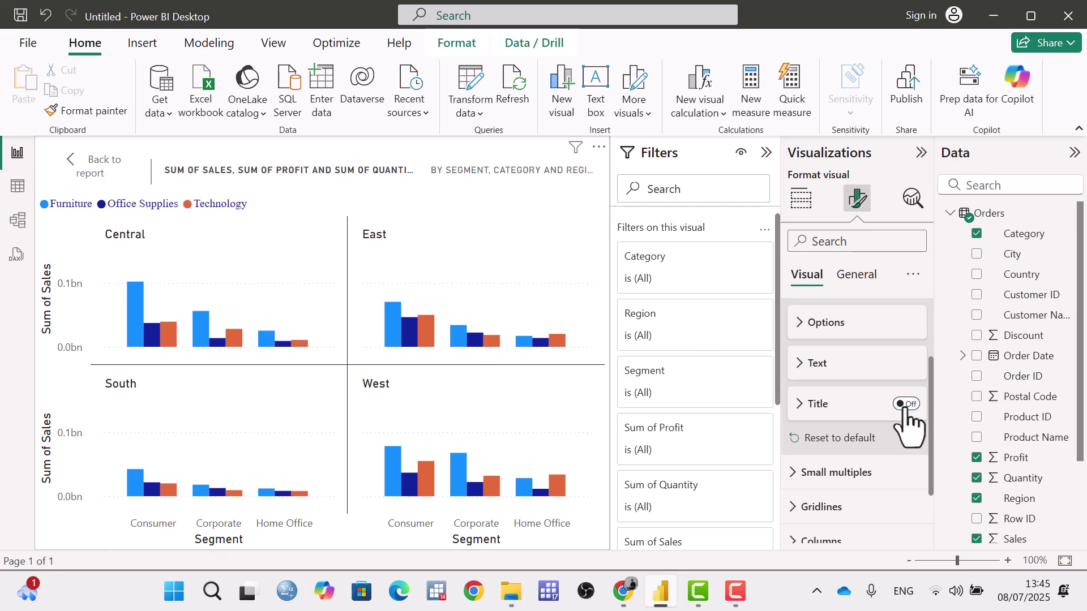
Step: Turn the legend title on and change its text to "Category a bc"
{"action": "left_click", "coordinate": [799, 406]}
{"action": "scroll", "coordinate": [832, 433], "scroll_direction": "down", "scroll_amount": 2}
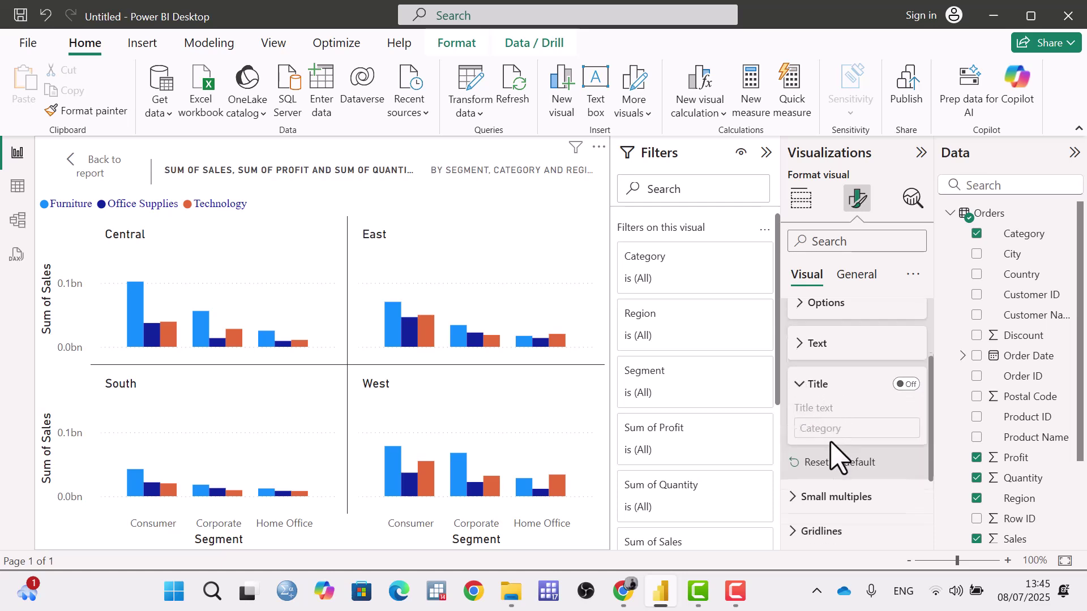
{"action": "left_click", "coordinate": [906, 318]}
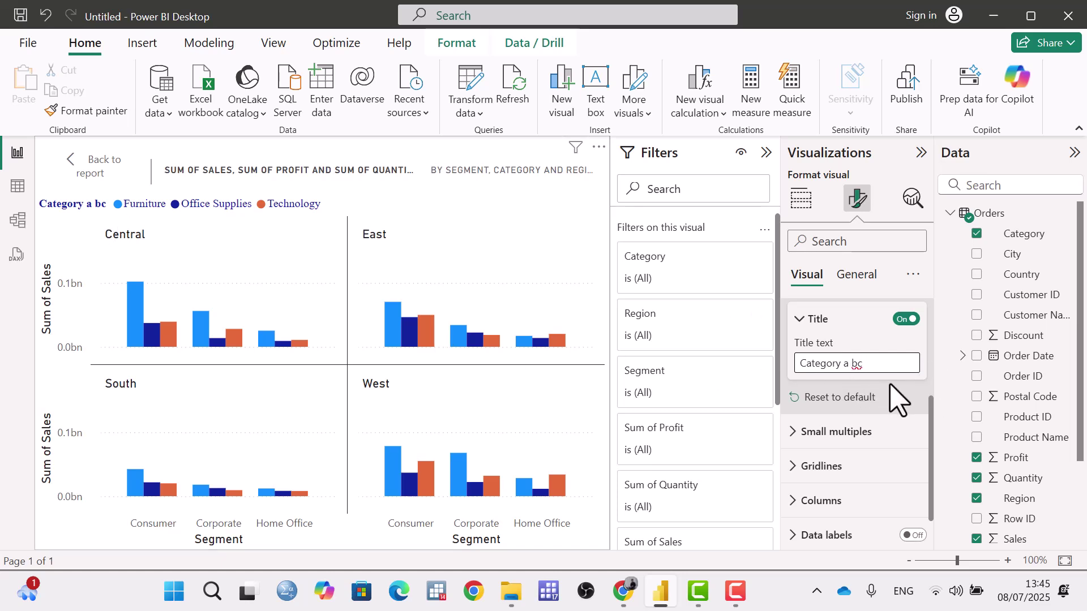
{"action": "left_click", "coordinate": [801, 321]}
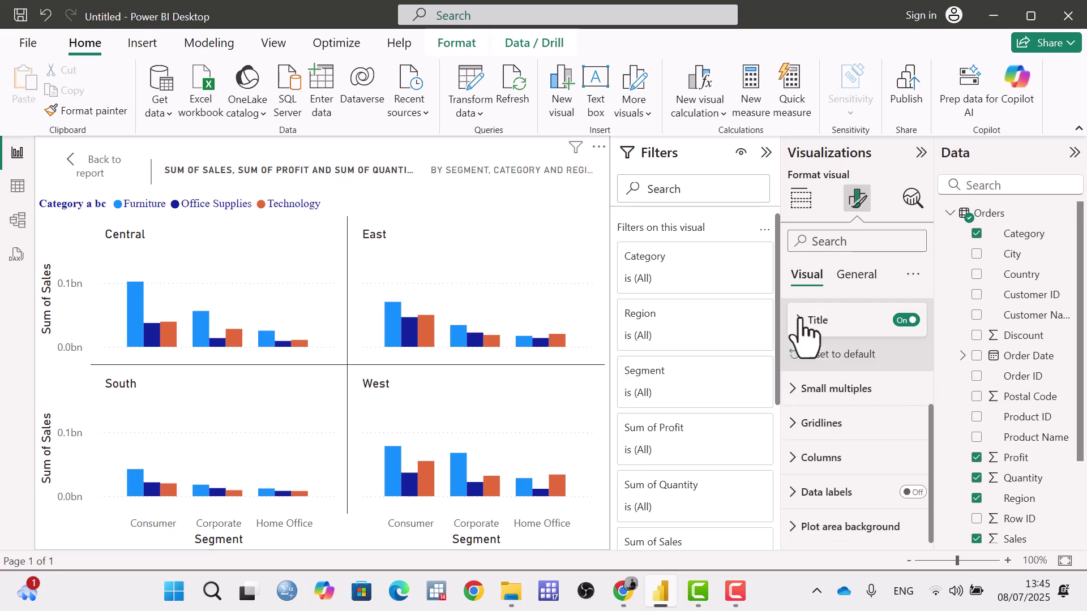
Step: Reset the legend formatting to its defaults and collapse the legend settings
{"action": "left_click", "coordinate": [819, 357]}
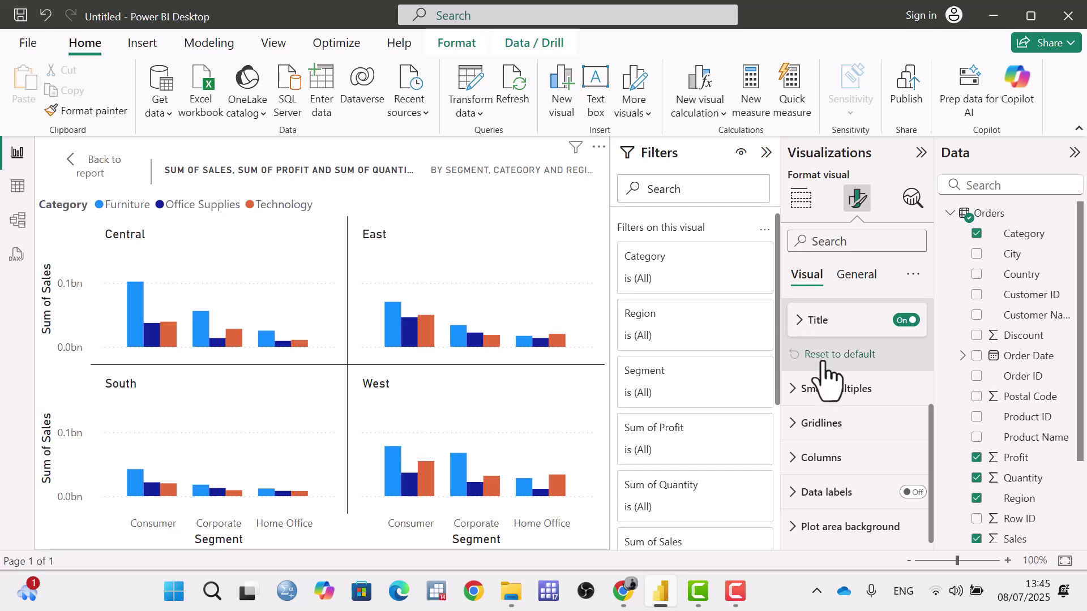
{"action": "scroll", "coordinate": [898, 413], "scroll_direction": "up", "scroll_amount": 4}
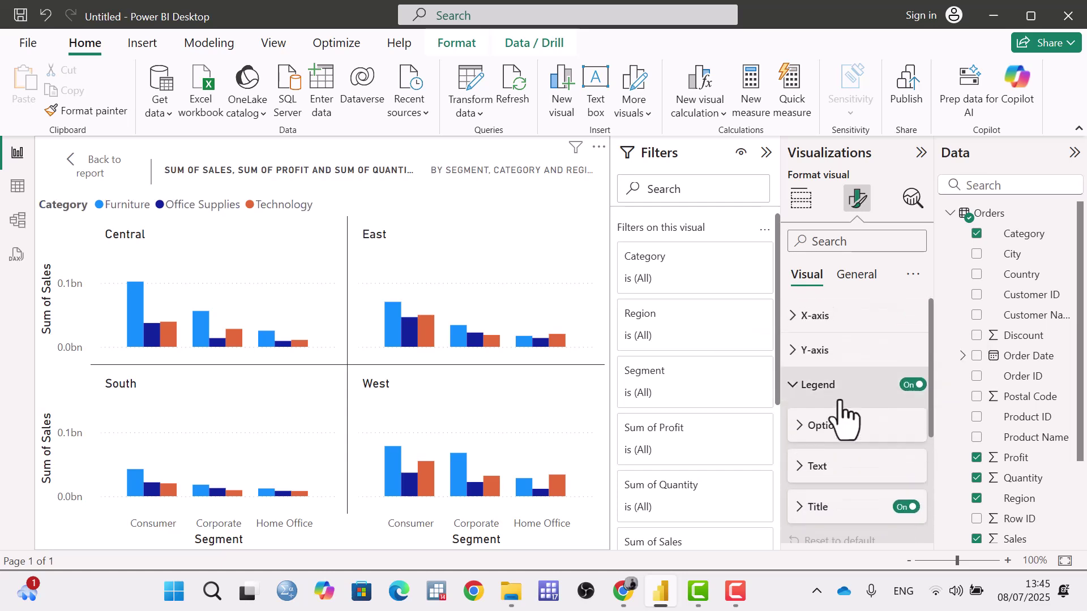
{"action": "left_click", "coordinate": [800, 395]}
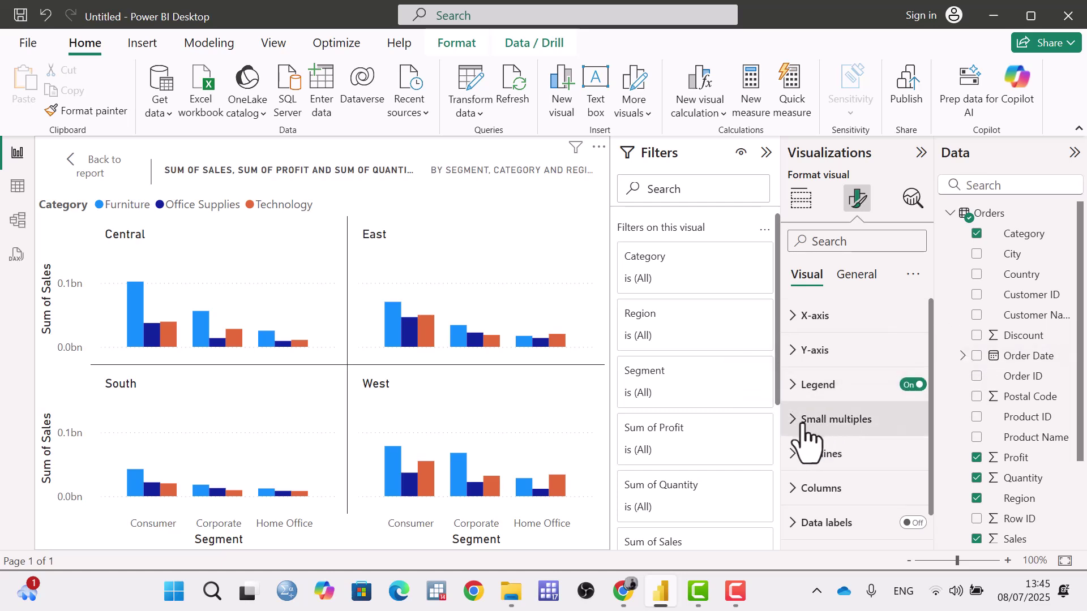
Step: Set the small multiples layout to 3 rows and 3 columns with all padding at 14
{"action": "left_click", "coordinate": [792, 420]}
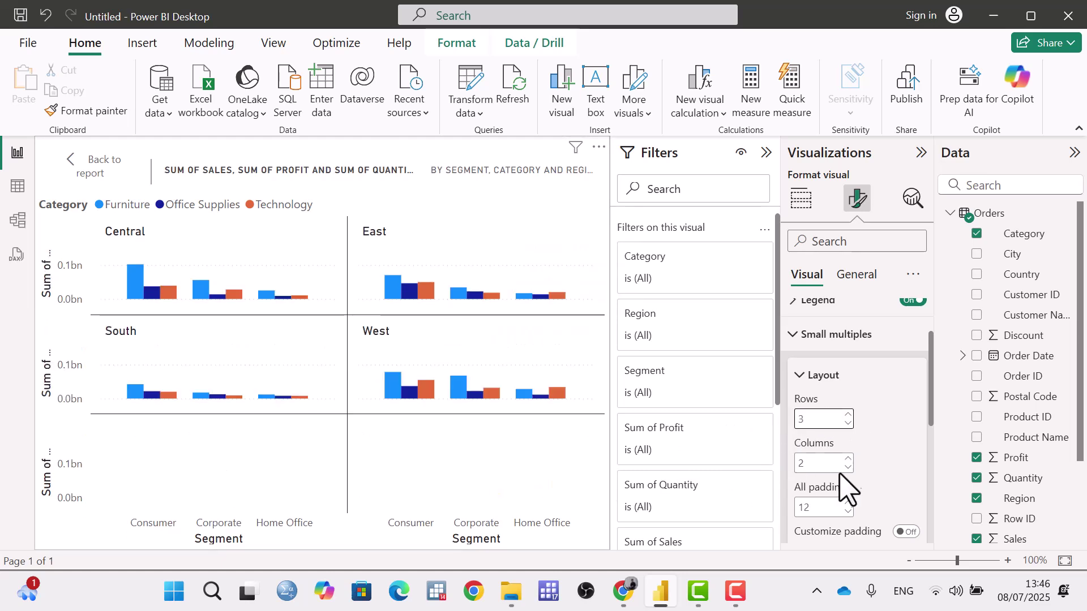
{"action": "left_click", "coordinate": [847, 459]}
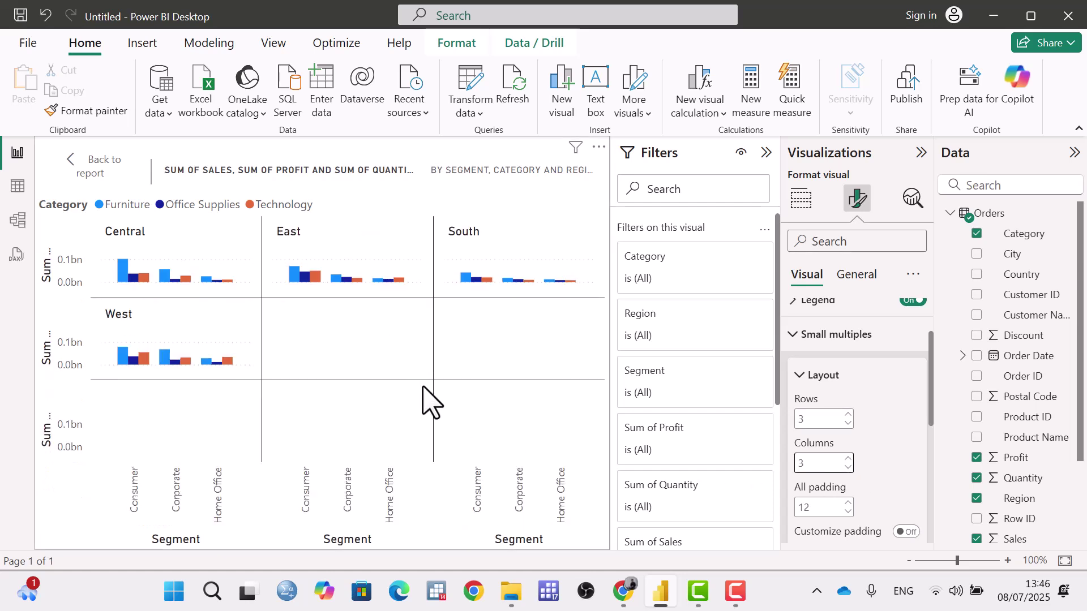
{"action": "left_click_drag", "start_coordinate": [931, 421], "coordinate": [931, 441]}
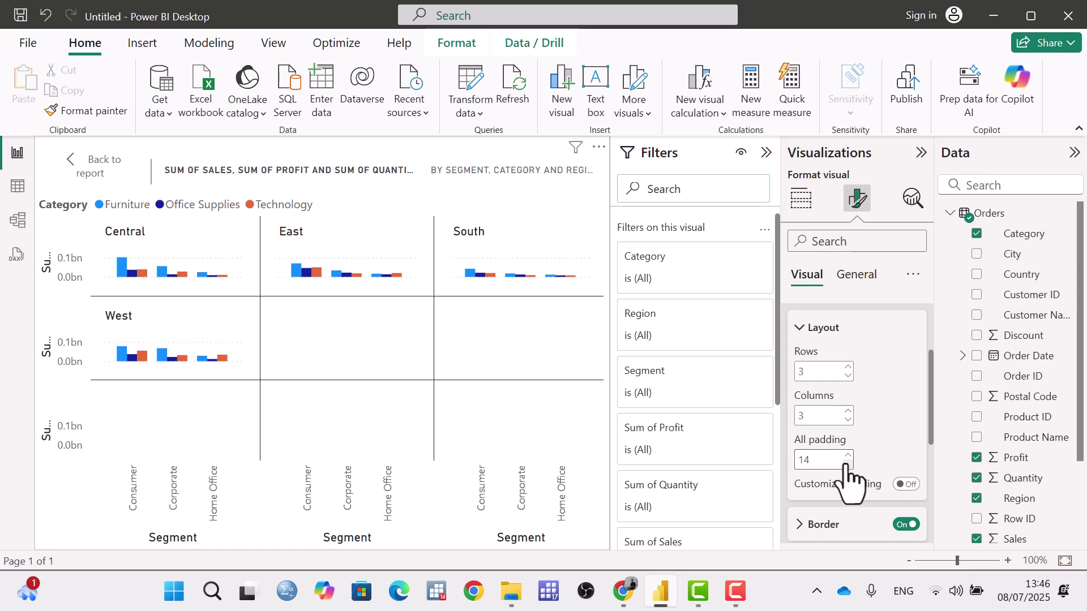
{"action": "left_click_drag", "start_coordinate": [928, 439], "coordinate": [926, 458]}
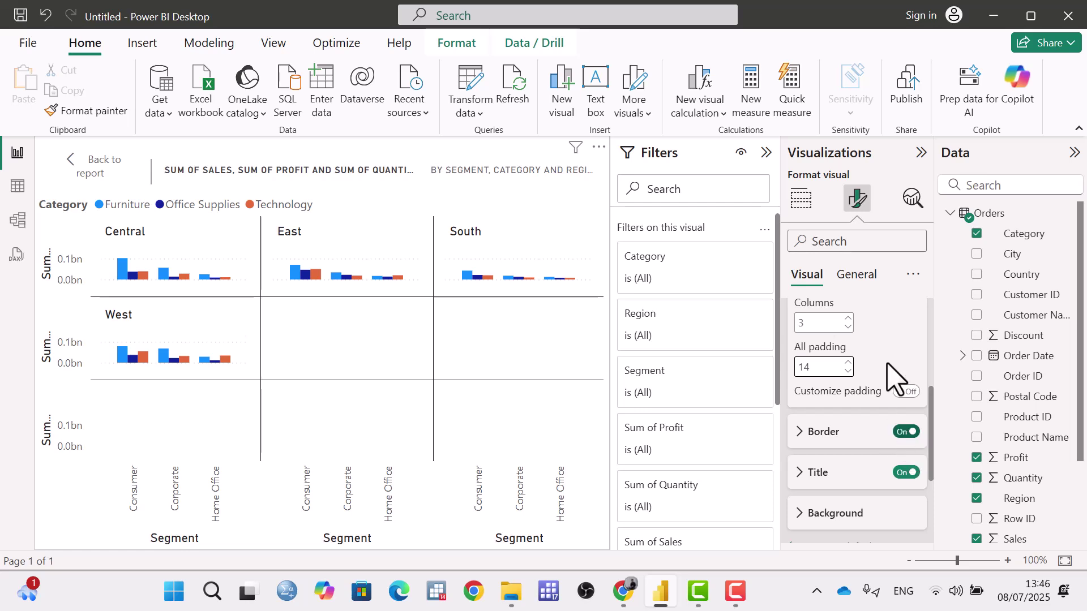
Step: Set the small multiples layout to 2 rows and 2 columns
{"action": "scroll", "coordinate": [895, 376], "scroll_direction": "up", "scroll_amount": 2}
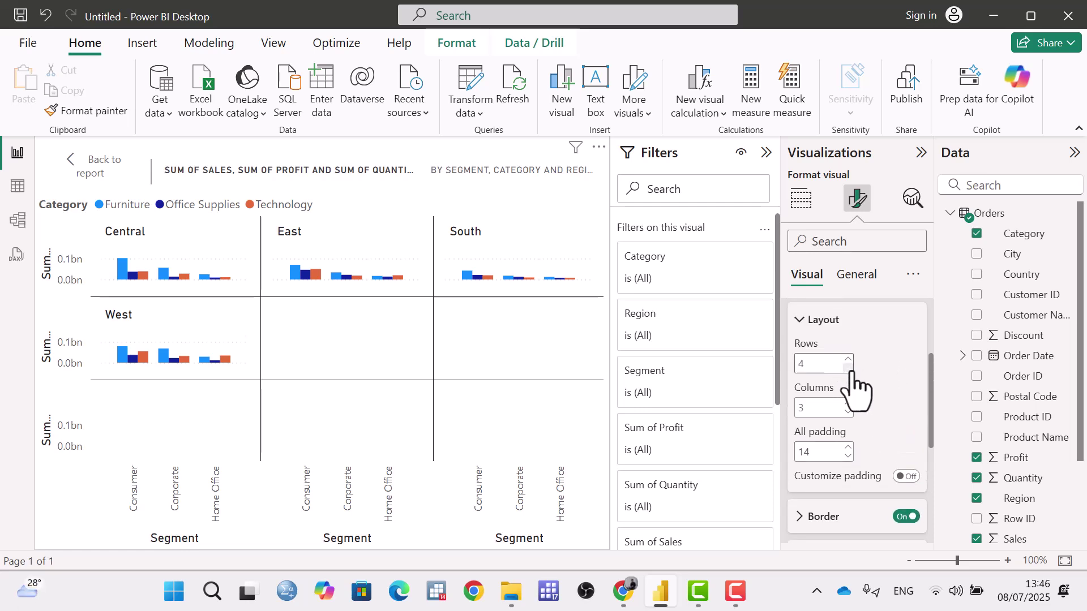
{"action": "left_click", "coordinate": [848, 368]}
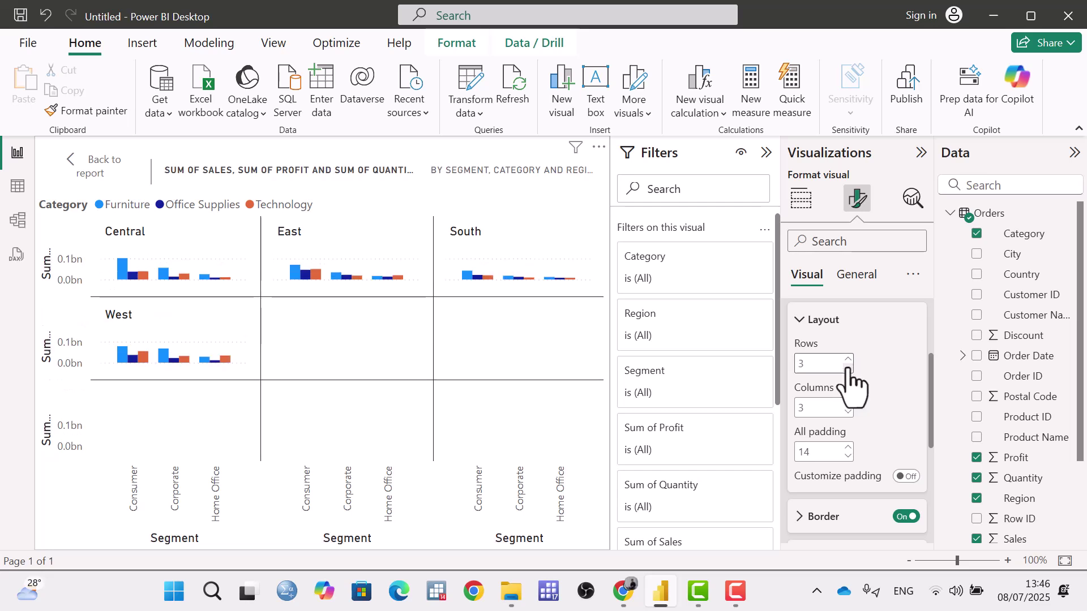
{"action": "left_click", "coordinate": [849, 411]}
{"action": "left_click", "coordinate": [847, 412]}
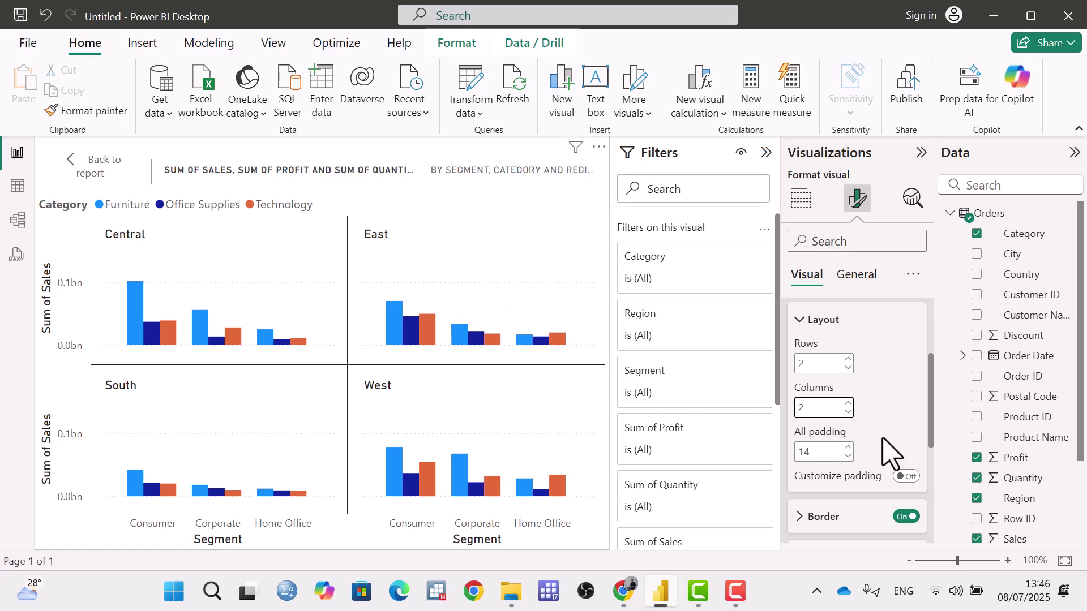
Step: Turn the small multiples border off and back on to compare the grid
{"action": "scroll", "coordinate": [892, 455], "scroll_direction": "down", "scroll_amount": 2}
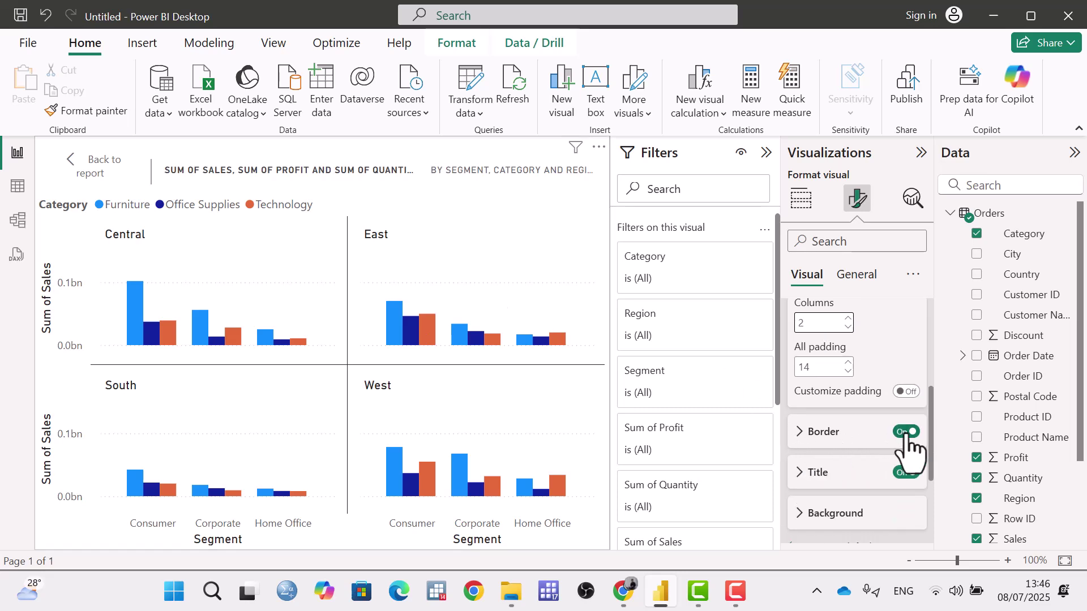
{"action": "left_click", "coordinate": [905, 431]}
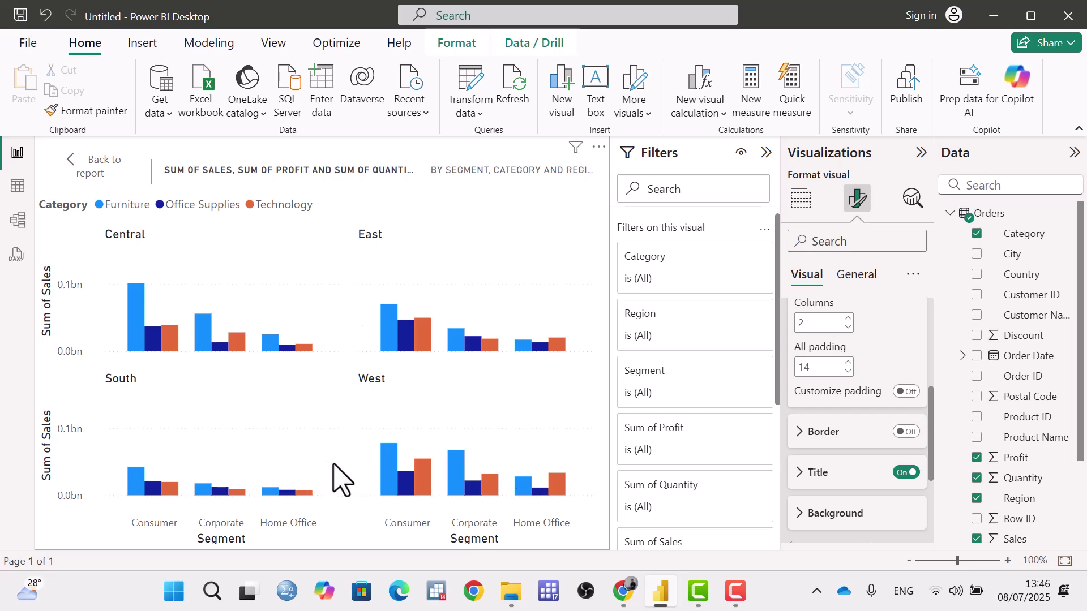
{"action": "left_click", "coordinate": [905, 432]}
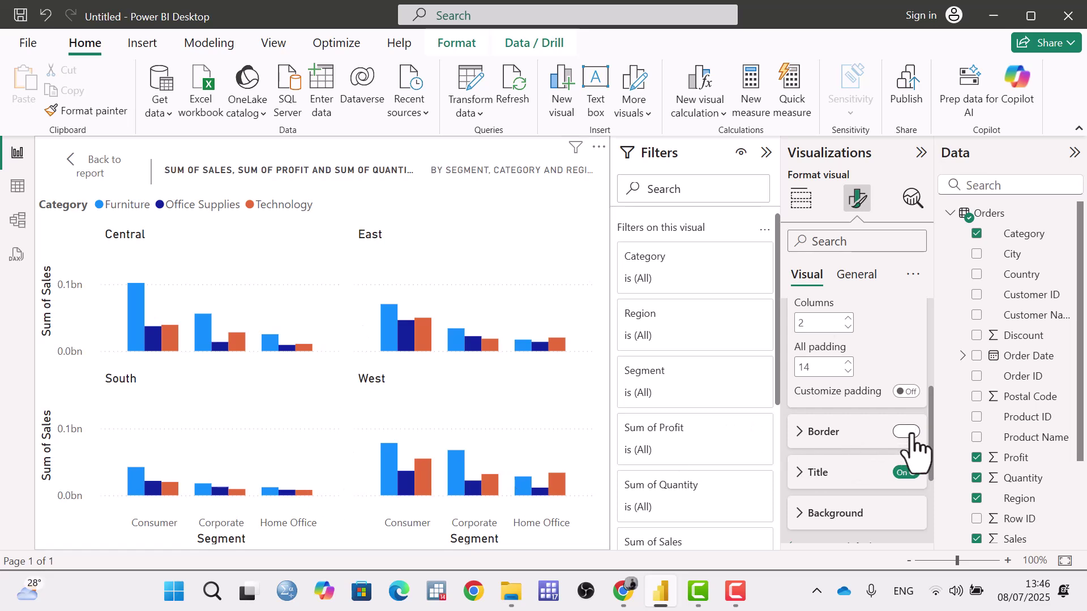
Step: Set the small multiples border gridlines to All and color them pink
{"action": "left_click", "coordinate": [802, 433]}
{"action": "scroll", "coordinate": [866, 414], "scroll_direction": "down", "scroll_amount": 2}
{"action": "left_click", "coordinate": [878, 399]}
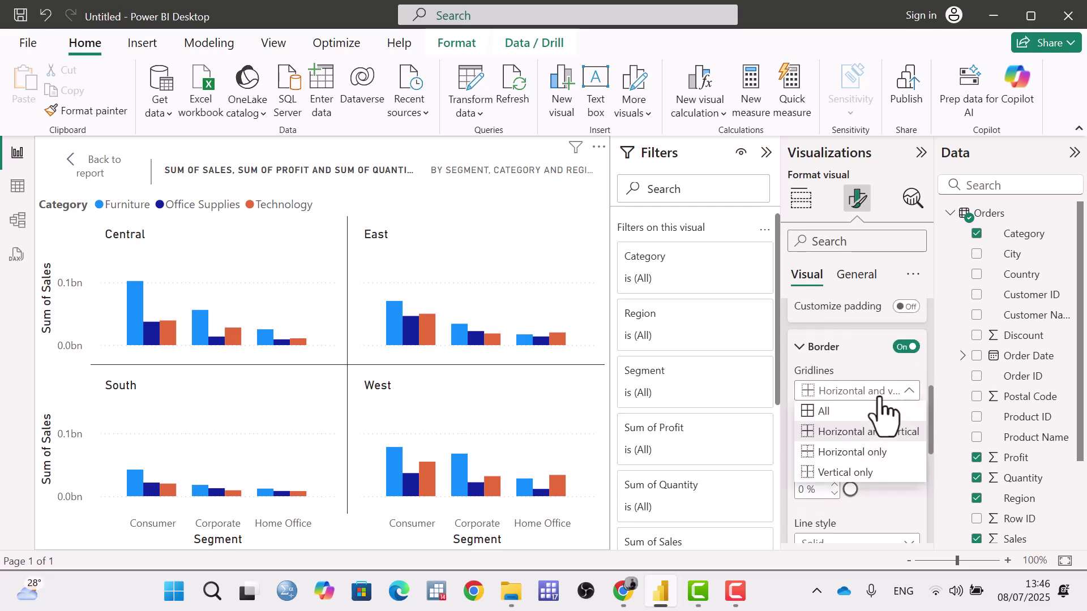
{"action": "left_click", "coordinate": [821, 413]}
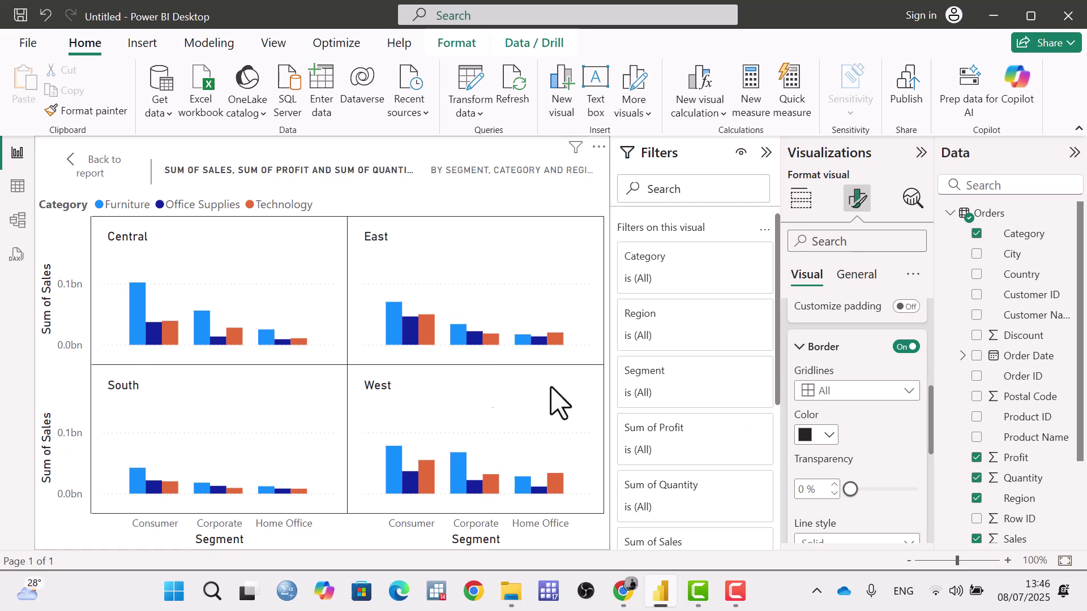
{"action": "left_click", "coordinate": [829, 435]}
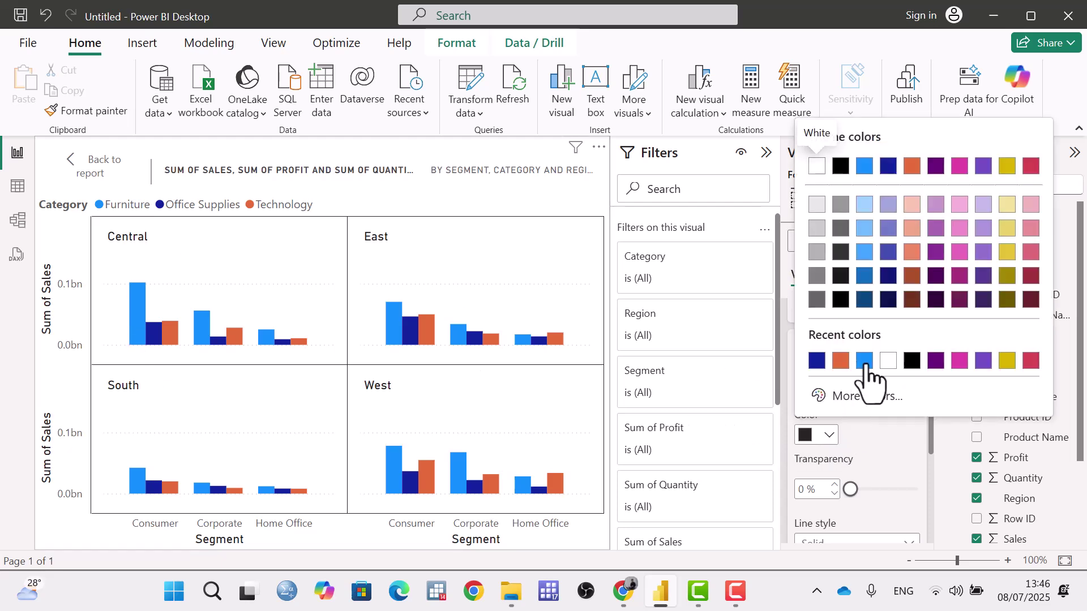
{"action": "left_click", "coordinate": [962, 362]}
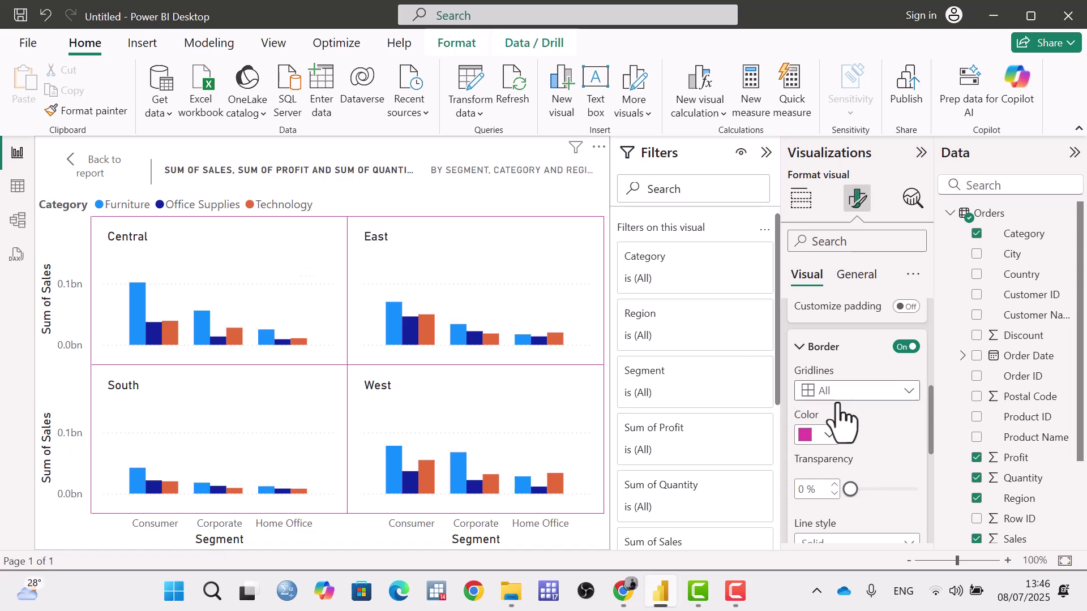
Step: Change the small multiples border line style to Dotted
{"action": "left_click", "coordinate": [892, 396]}
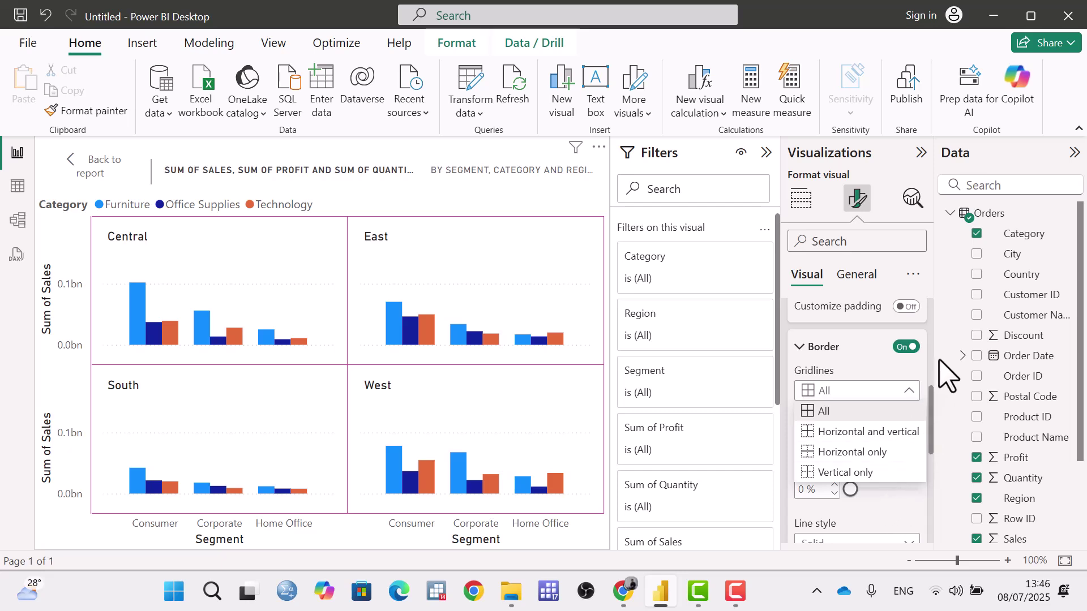
{"action": "left_click", "coordinate": [931, 403]}
{"action": "left_click_drag", "start_coordinate": [930, 405], "coordinate": [935, 433]}
{"action": "left_click", "coordinate": [875, 446]}
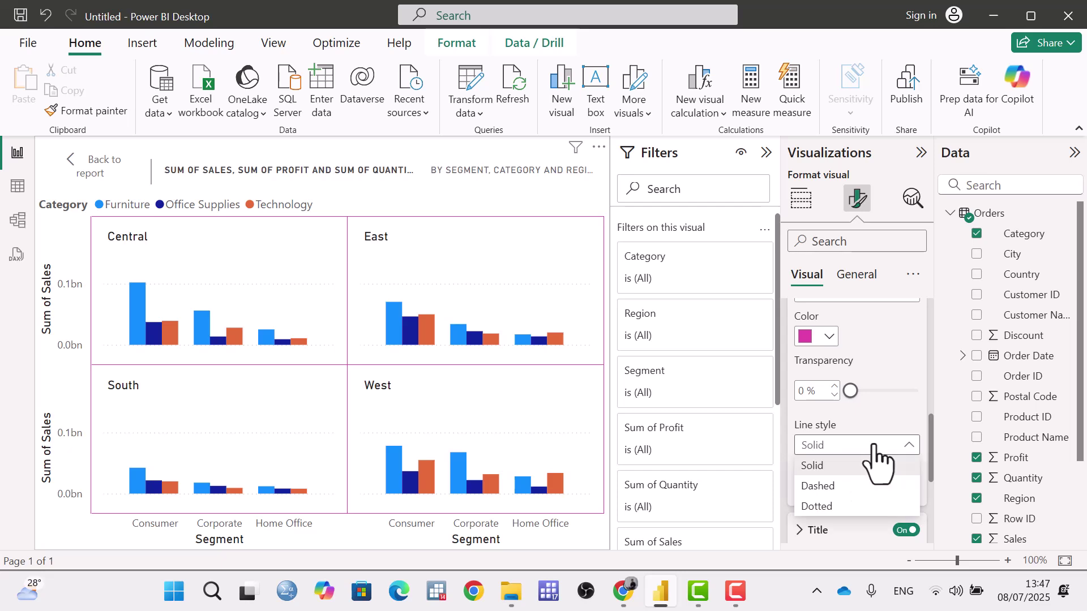
{"action": "left_click", "coordinate": [852, 506]}
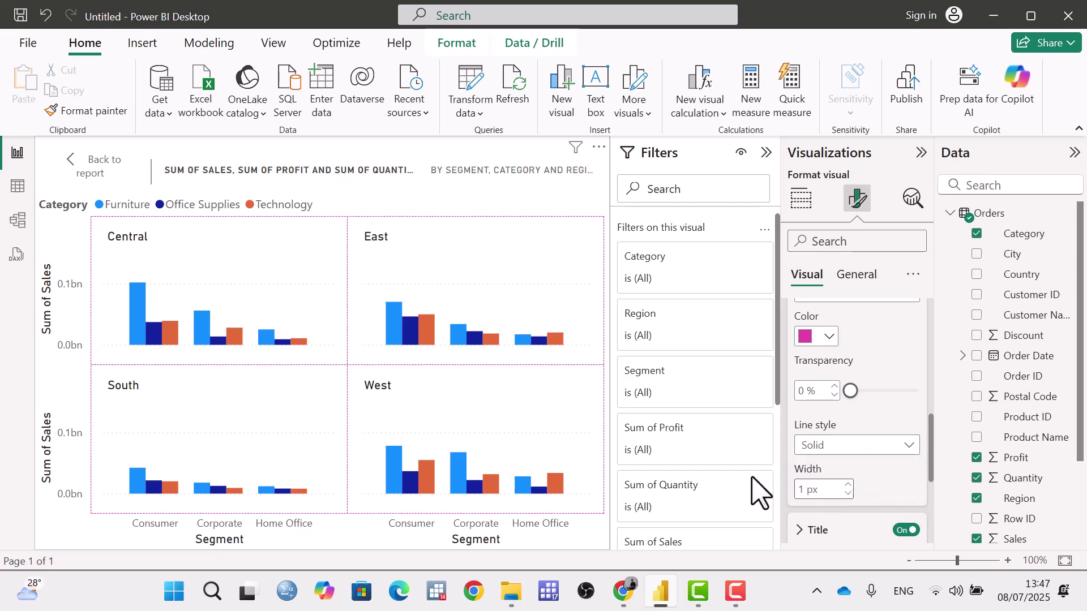
{"action": "left_click", "coordinate": [883, 446]}
{"action": "left_click", "coordinate": [855, 506]}
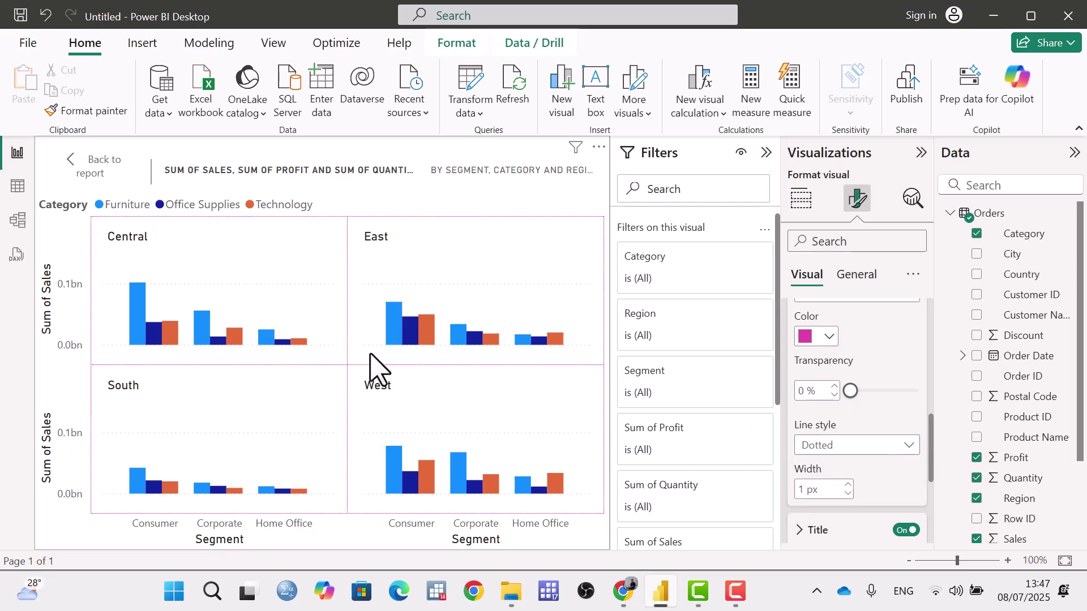
Step: Turn the small multiples title off and on twice to compare the region labels
{"action": "scroll", "coordinate": [889, 490], "scroll_direction": "down", "scroll_amount": 3}
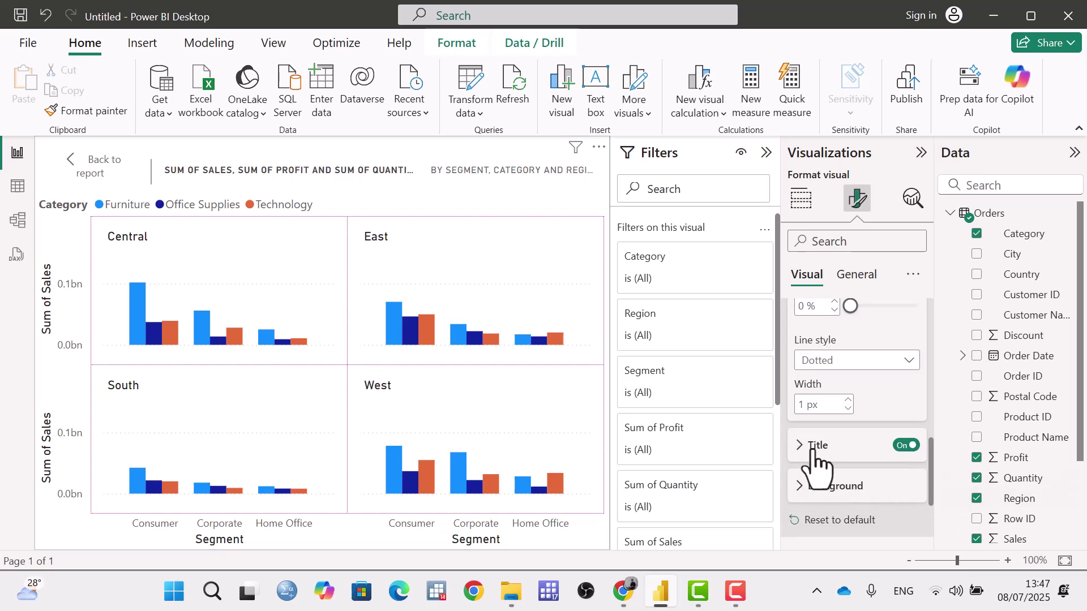
{"action": "left_click", "coordinate": [906, 446]}
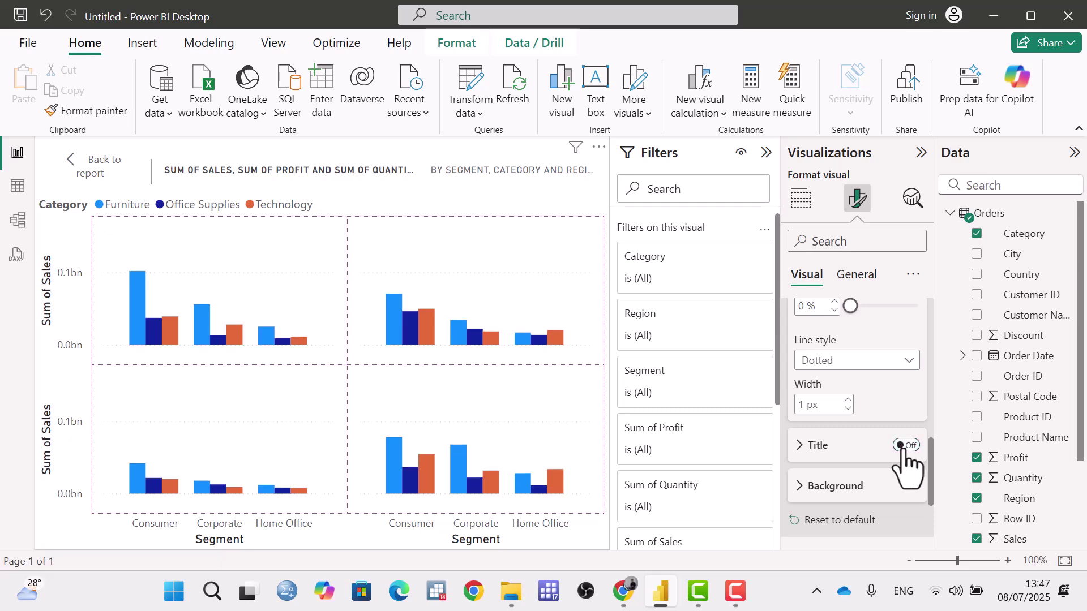
{"action": "left_click", "coordinate": [906, 446]}
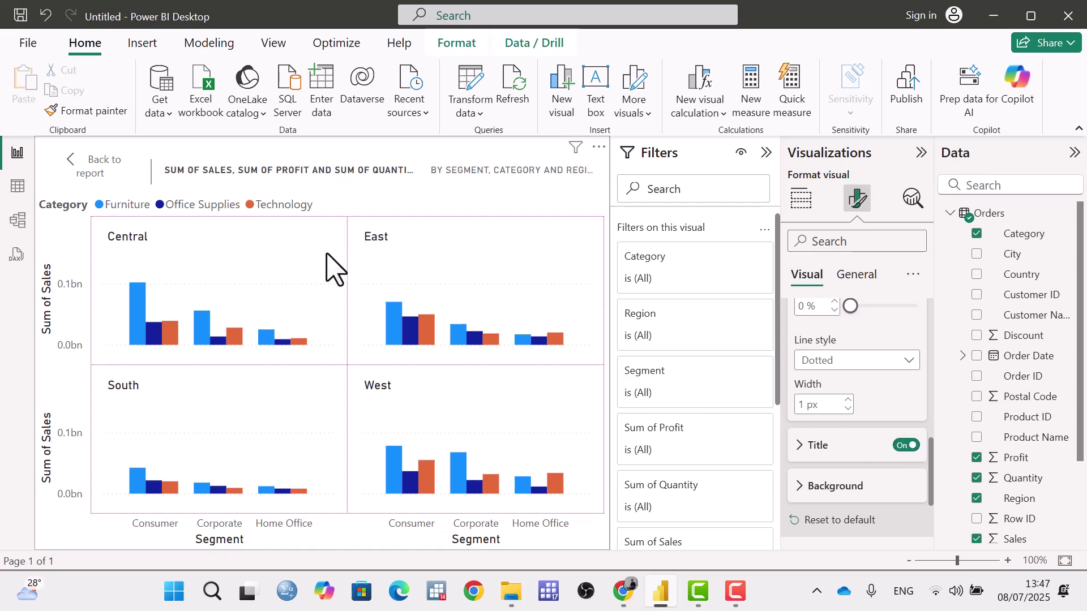
{"action": "left_click", "coordinate": [902, 446]}
{"action": "left_click", "coordinate": [906, 447]}
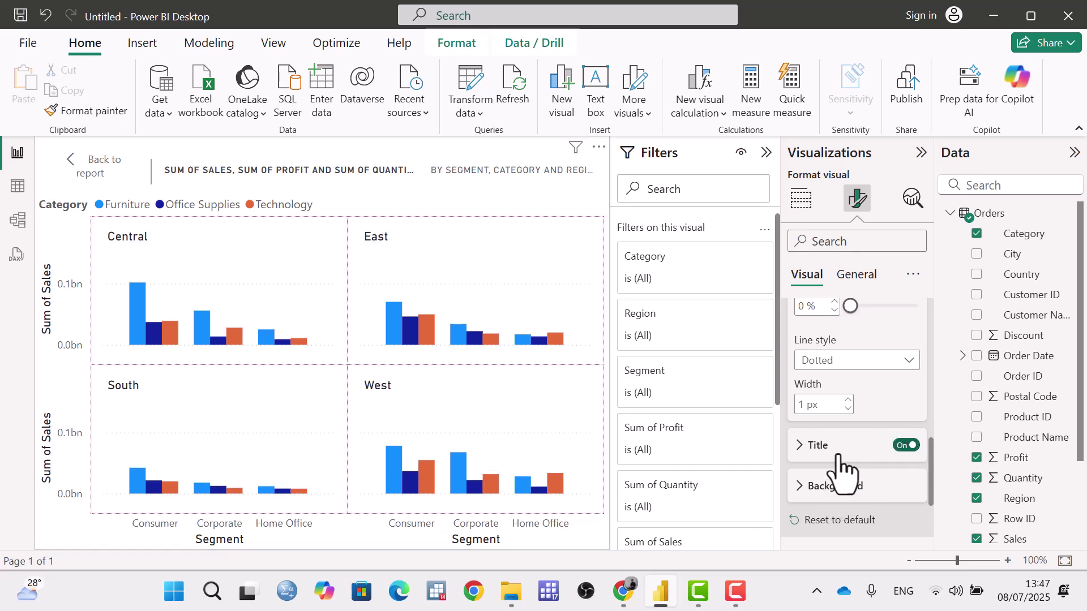
Step: Try the small multiples title position at Bottom, then return it to Top
{"action": "left_click", "coordinate": [803, 453]}
{"action": "scroll", "coordinate": [807, 469], "scroll_direction": "down", "scroll_amount": 2}
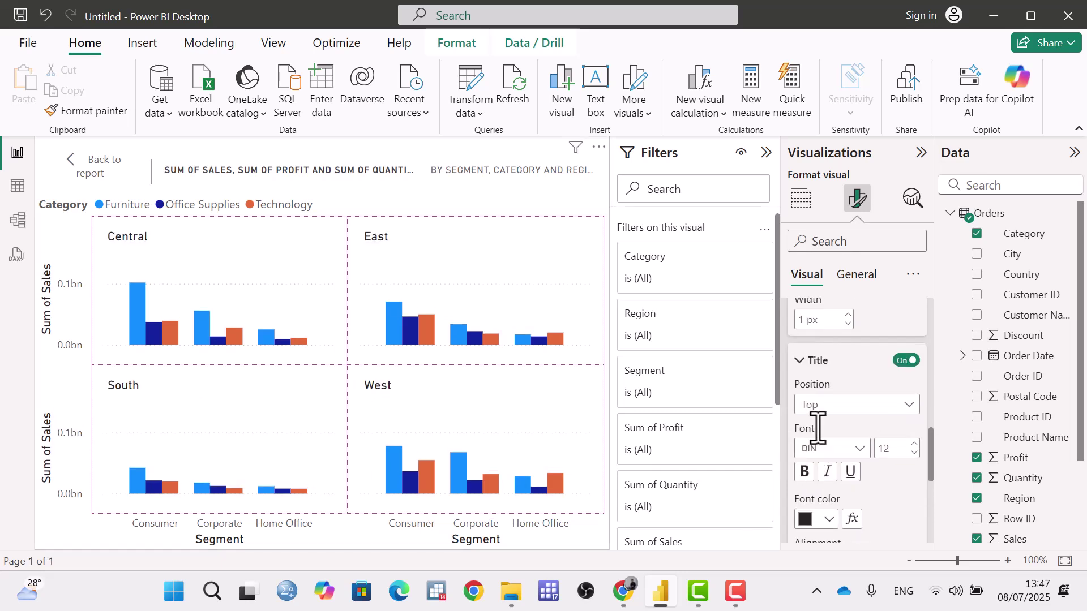
{"action": "left_click", "coordinate": [866, 404]}
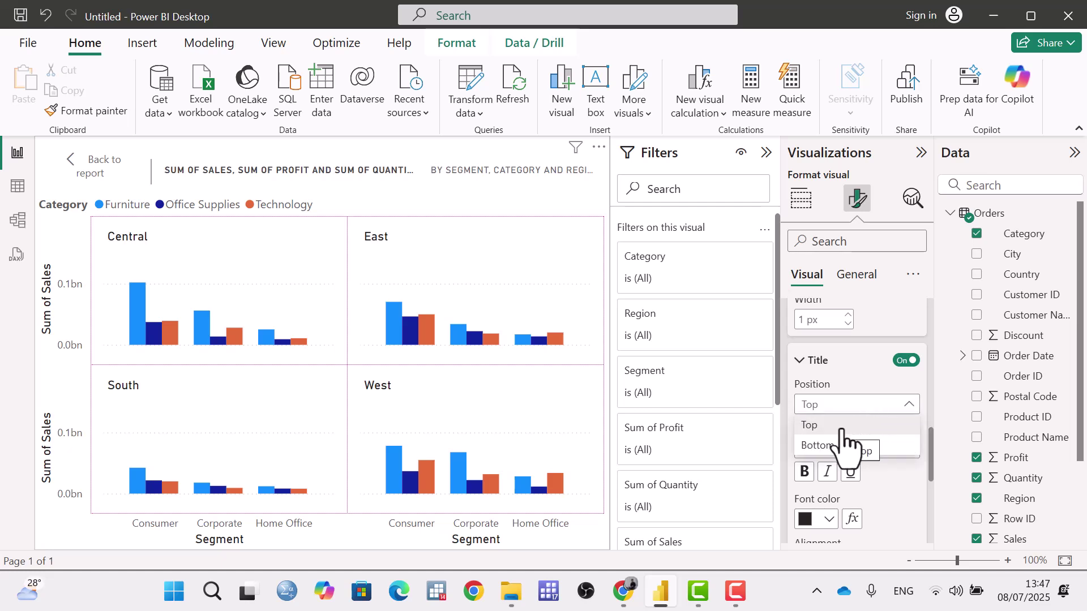
{"action": "left_click", "coordinate": [813, 425]}
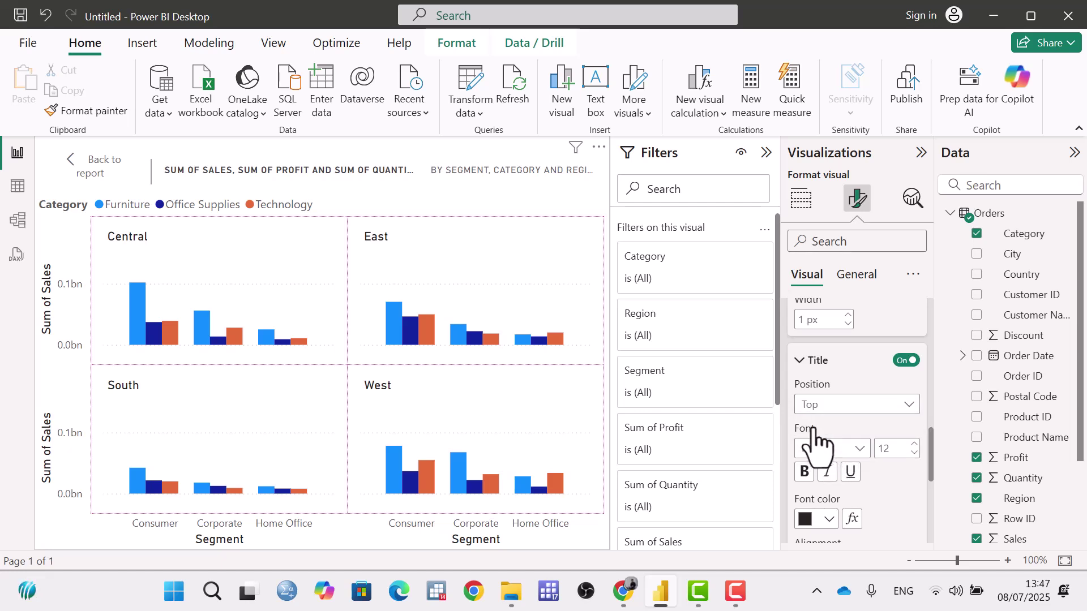
{"action": "left_click", "coordinate": [847, 404]}
{"action": "left_click", "coordinate": [836, 444]}
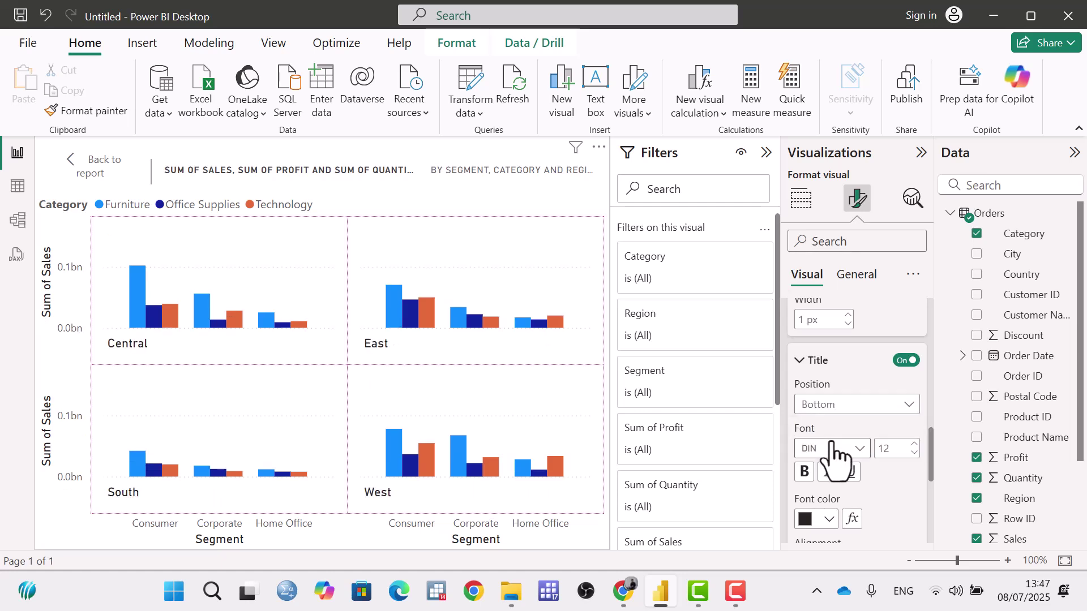
{"action": "left_click", "coordinate": [824, 405]}
{"action": "left_click", "coordinate": [832, 405]}
{"action": "key", "text": "Up"}
Step: Set the small multiples title font to Constantia in pink
{"action": "scroll", "coordinate": [838, 442], "scroll_direction": "down", "scroll_amount": 2}
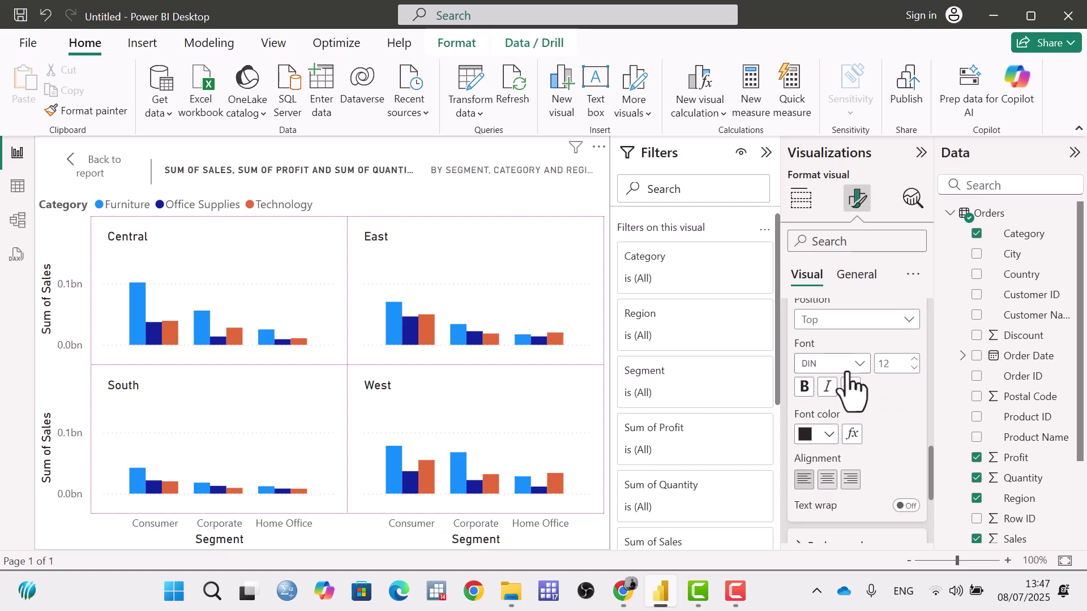
{"action": "left_click", "coordinate": [846, 365]}
{"action": "left_click", "coordinate": [843, 273]}
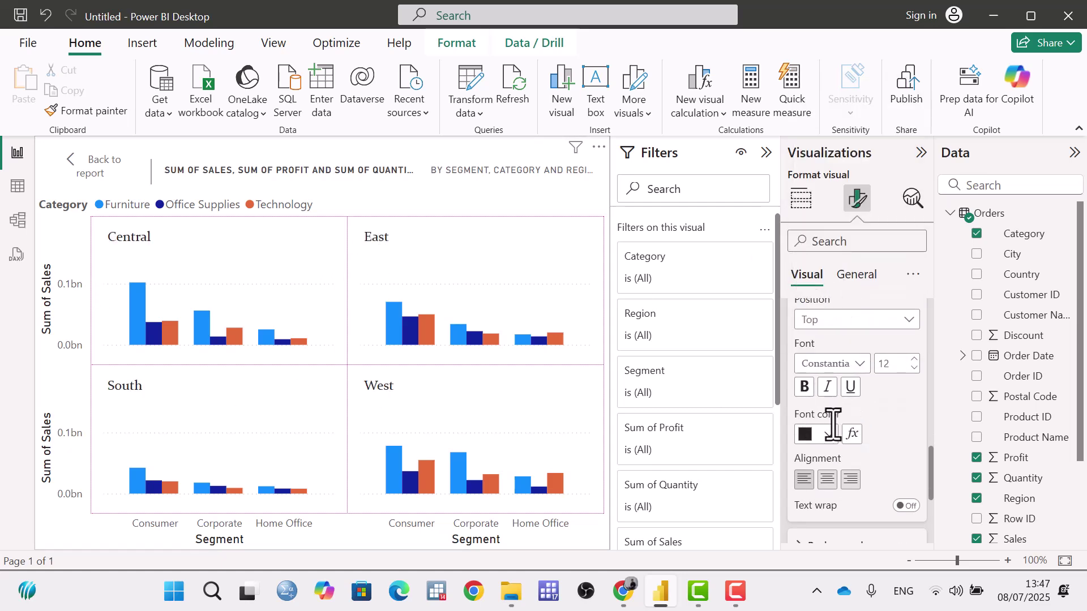
{"action": "left_click", "coordinate": [829, 436]}
{"action": "left_click", "coordinate": [817, 360]}
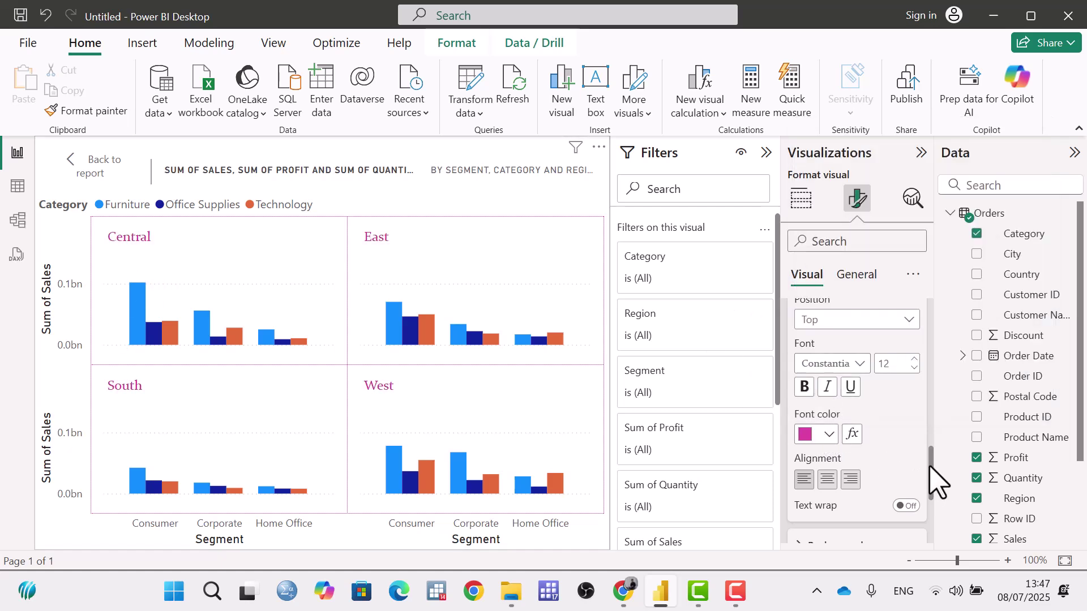
Step: Try center and right alignment for the small multiples titles, and return them to left alignment
{"action": "left_click_drag", "start_coordinate": [929, 465], "coordinate": [930, 478]}
{"action": "left_click", "coordinate": [827, 427]}
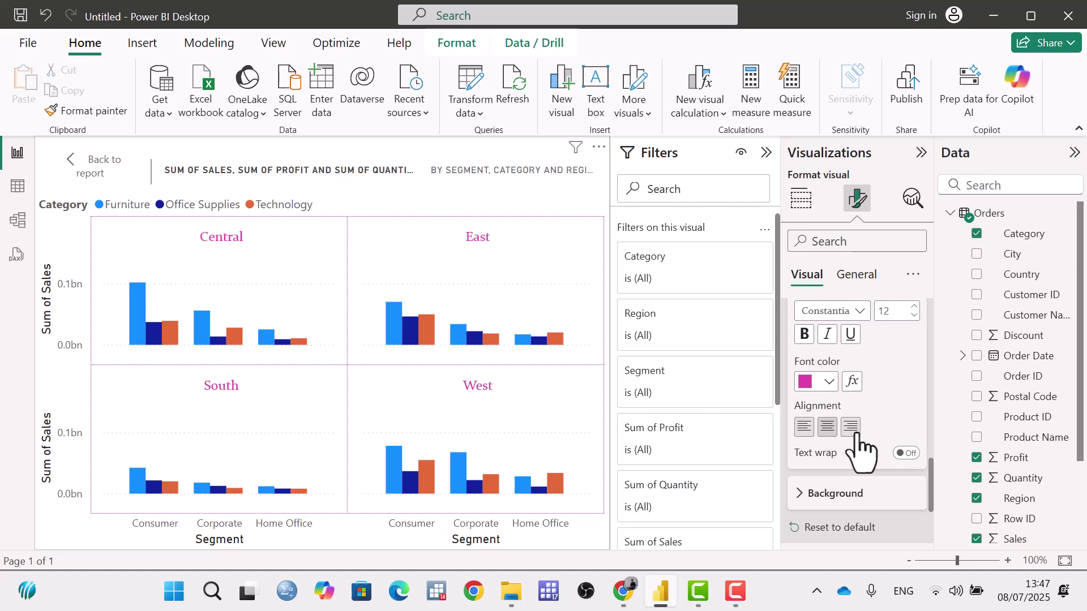
{"action": "left_click", "coordinate": [852, 429]}
{"action": "left_click", "coordinate": [827, 429]}
{"action": "left_click", "coordinate": [804, 428]}
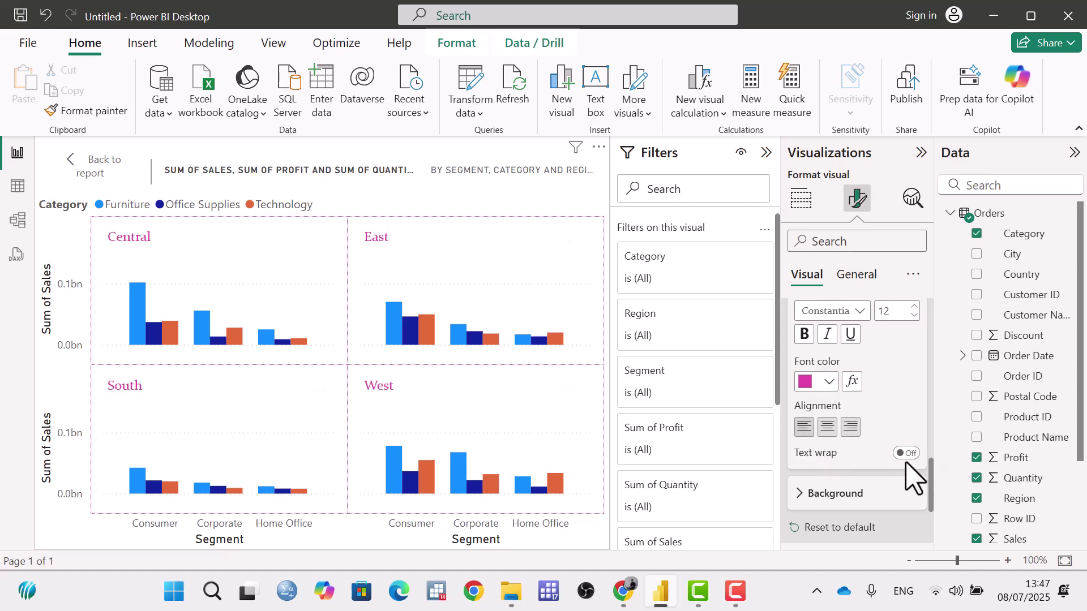
Step: Fill the small multiples background with orange at 76% transparency
{"action": "left_click", "coordinate": [810, 494]}
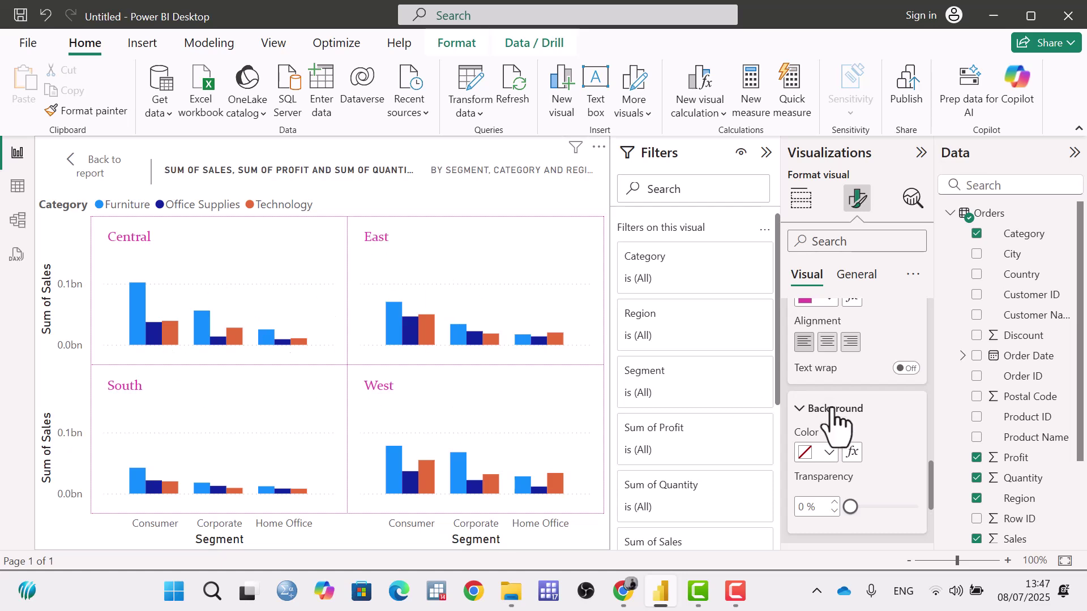
{"action": "scroll", "coordinate": [826, 417], "scroll_direction": "down", "scroll_amount": 3}
{"action": "left_click", "coordinate": [829, 368]}
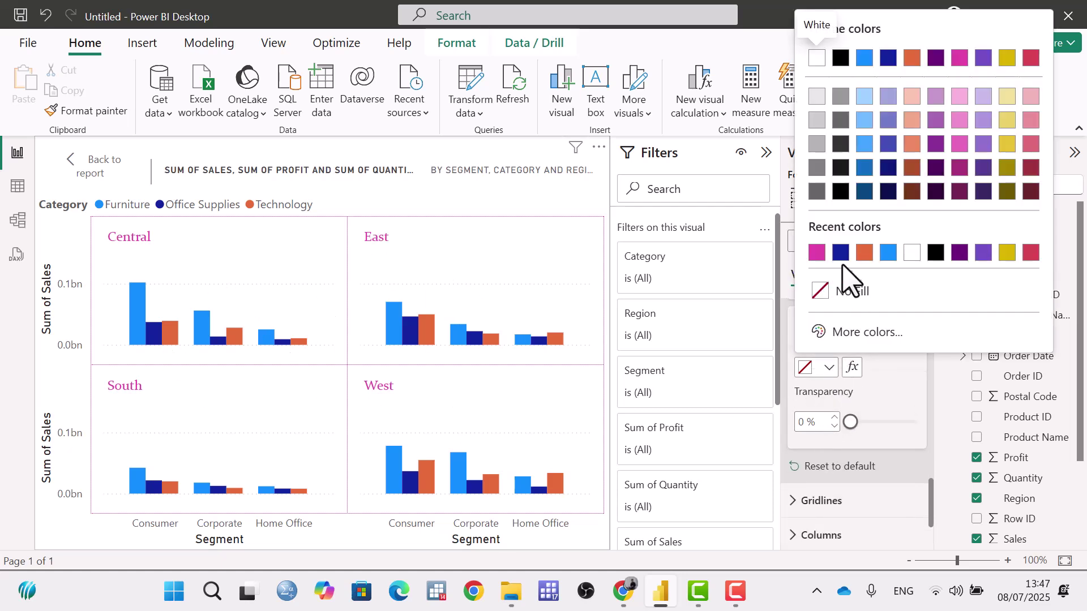
{"action": "left_click", "coordinate": [862, 254]}
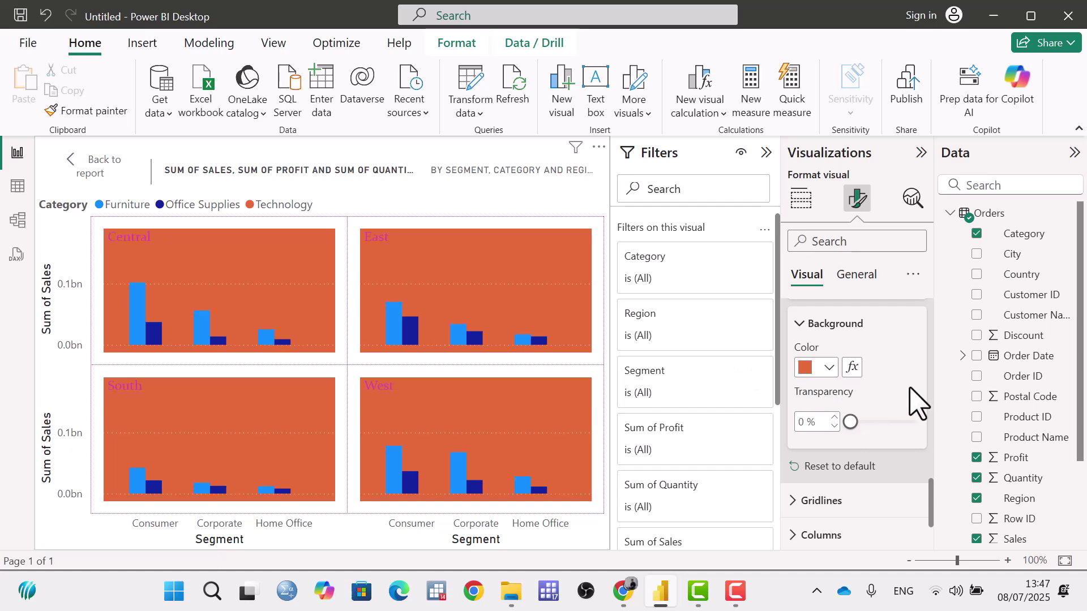
{"action": "scroll", "coordinate": [913, 396], "scroll_direction": "down", "scroll_amount": 2}
{"action": "left_click_drag", "start_coordinate": [850, 344], "coordinate": [901, 344]}
{"action": "mouse_move", "coordinate": [405, 341]}
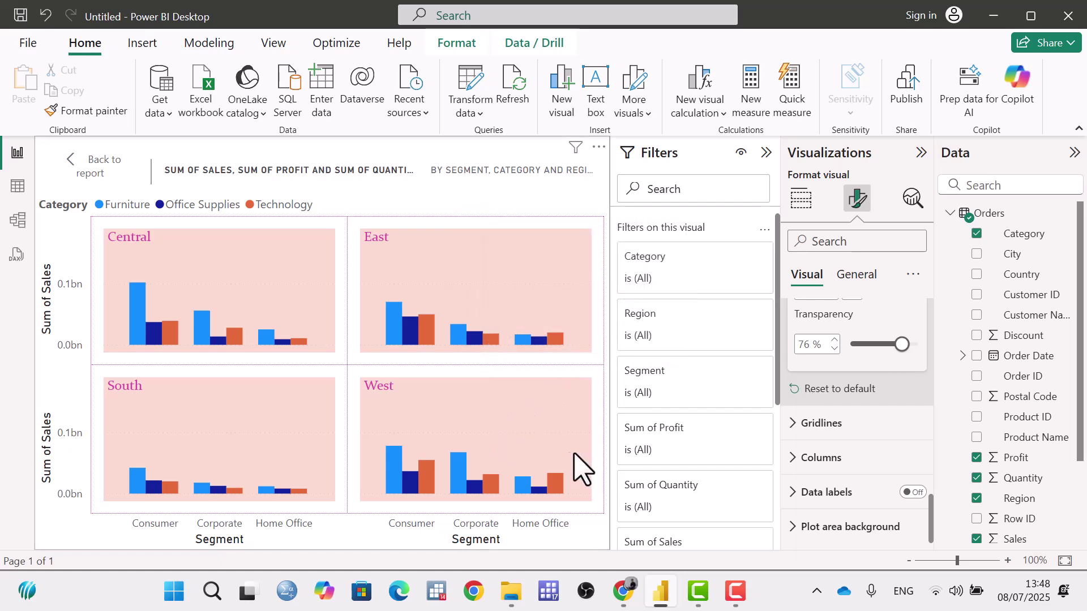
Step: Reset the chart's small multiples settings to their defaults
{"action": "left_click", "coordinate": [843, 389]}
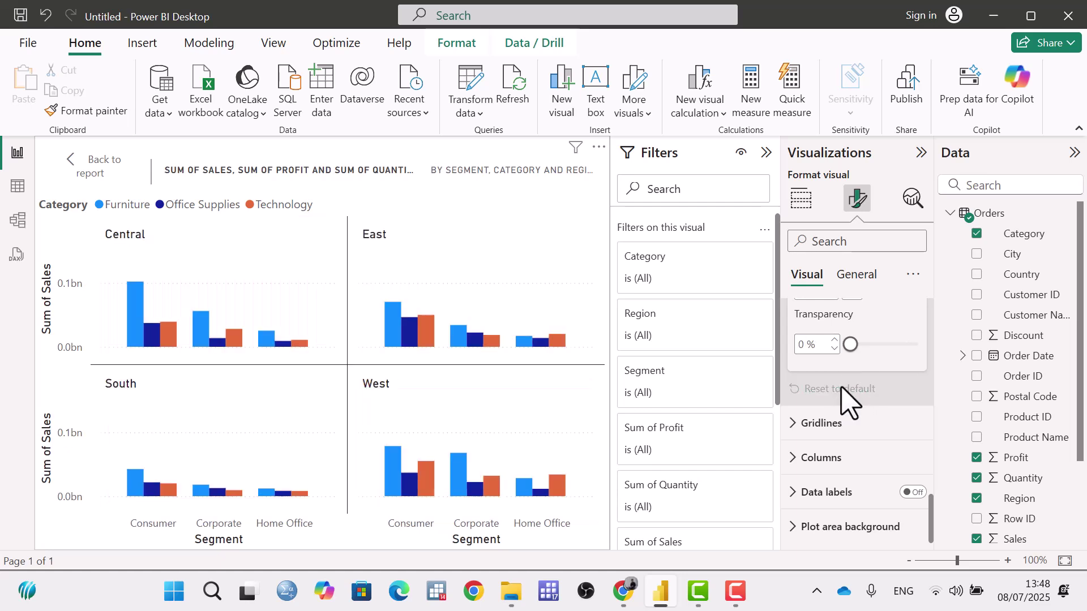
{"action": "scroll", "coordinate": [841, 372], "scroll_direction": "up", "scroll_amount": 6}
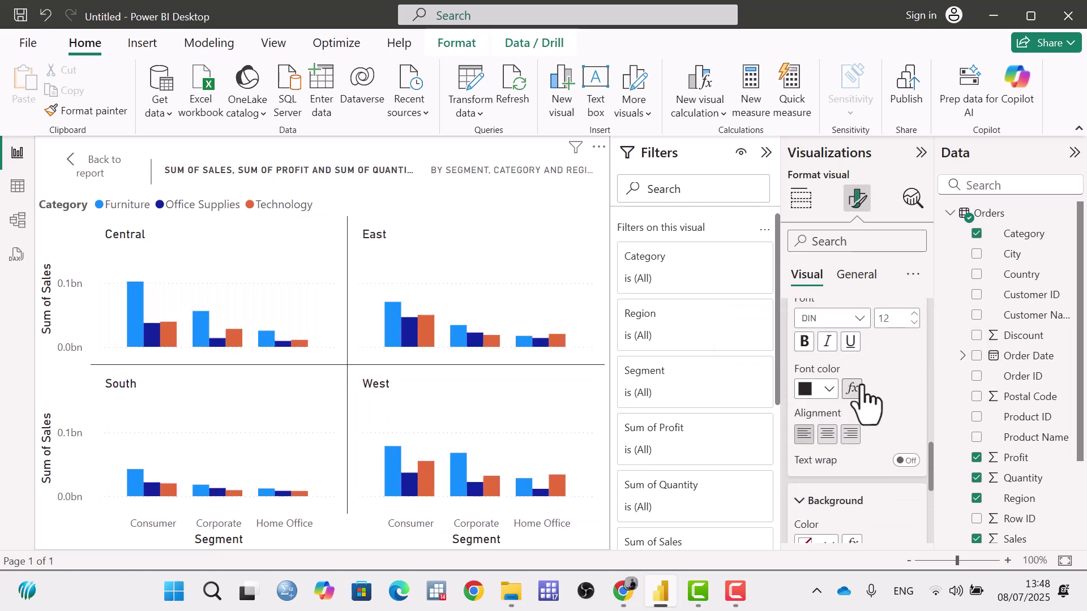
{"action": "scroll", "coordinate": [869, 399], "scroll_direction": "up", "scroll_amount": 5}
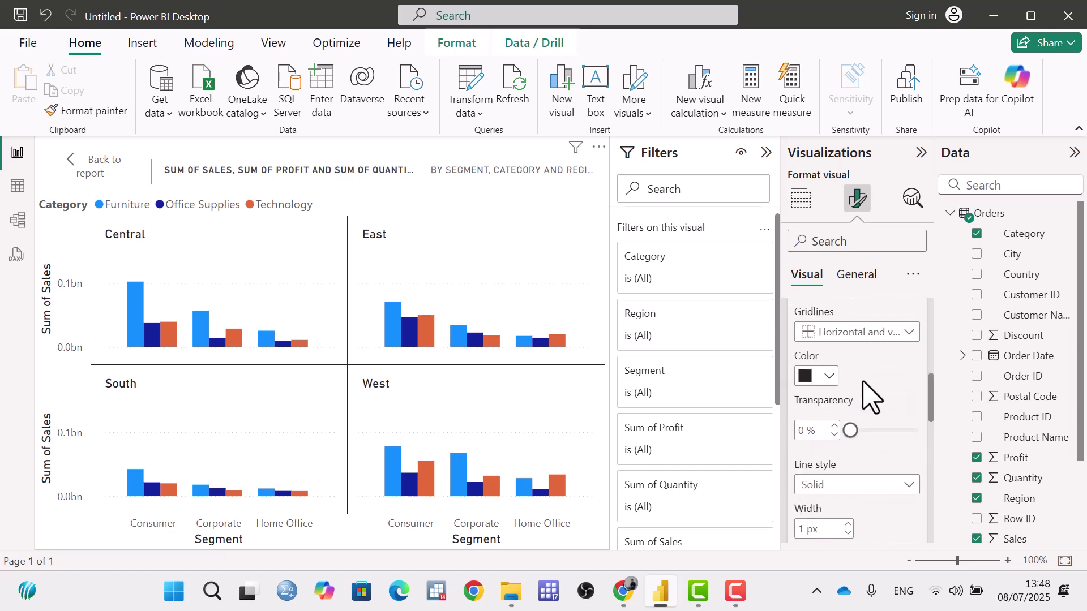
{"action": "scroll", "coordinate": [869, 394], "scroll_direction": "up", "scroll_amount": 2}
{"action": "left_click", "coordinate": [804, 459]}
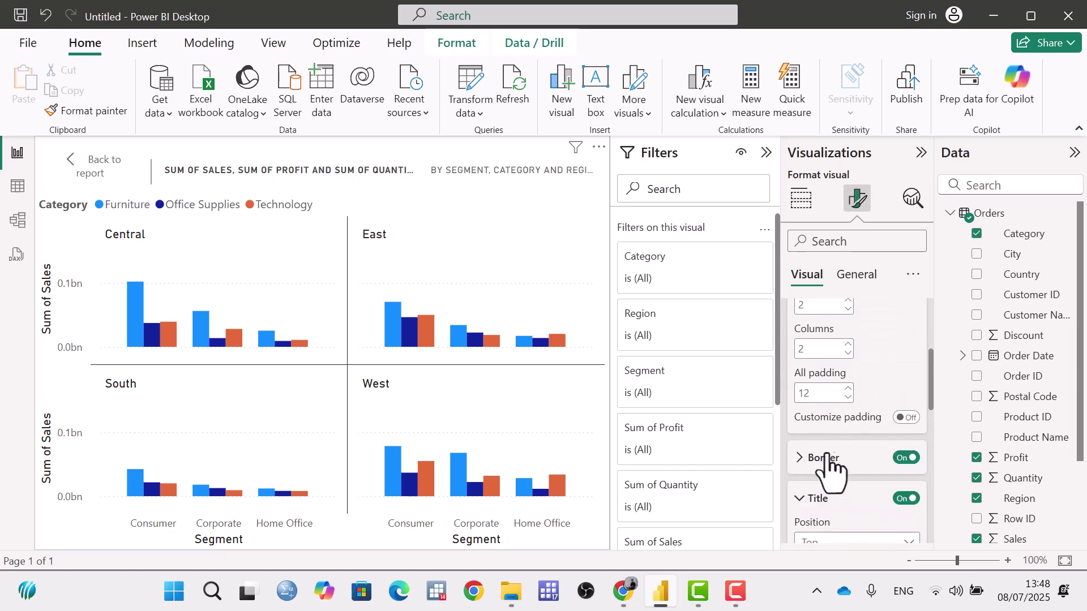
{"action": "scroll", "coordinate": [846, 450], "scroll_direction": "up", "scroll_amount": 3}
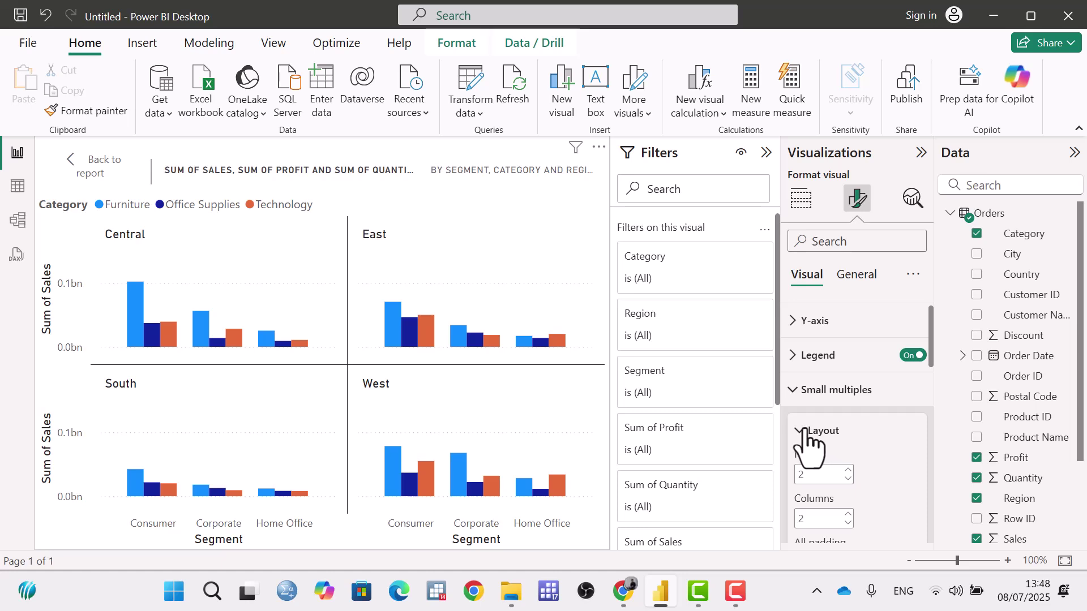
{"action": "left_click", "coordinate": [805, 430]}
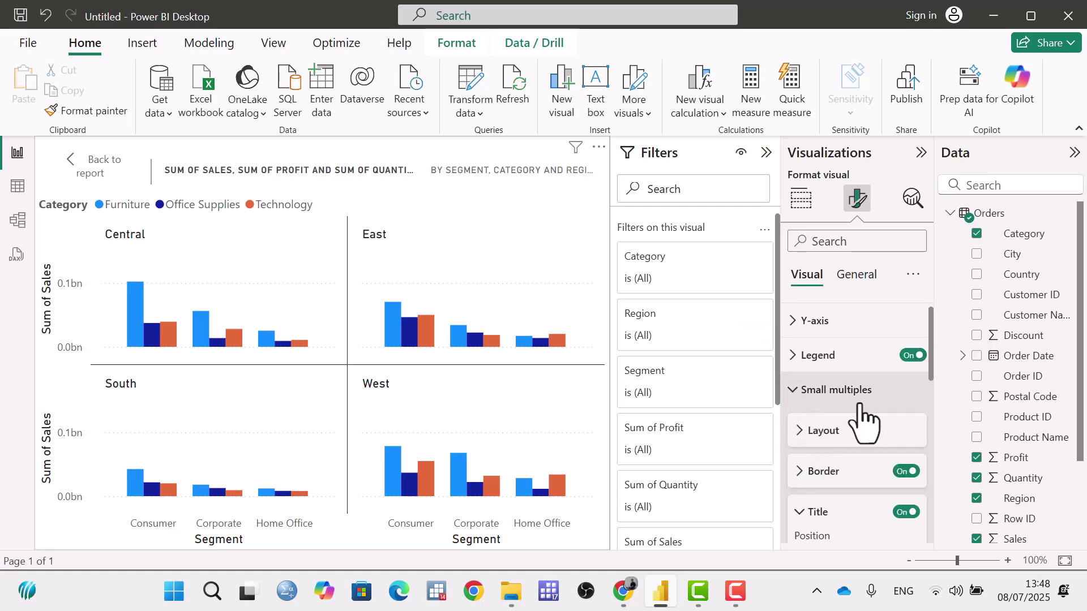
{"action": "scroll", "coordinate": [860, 418], "scroll_direction": "down", "scroll_amount": 2}
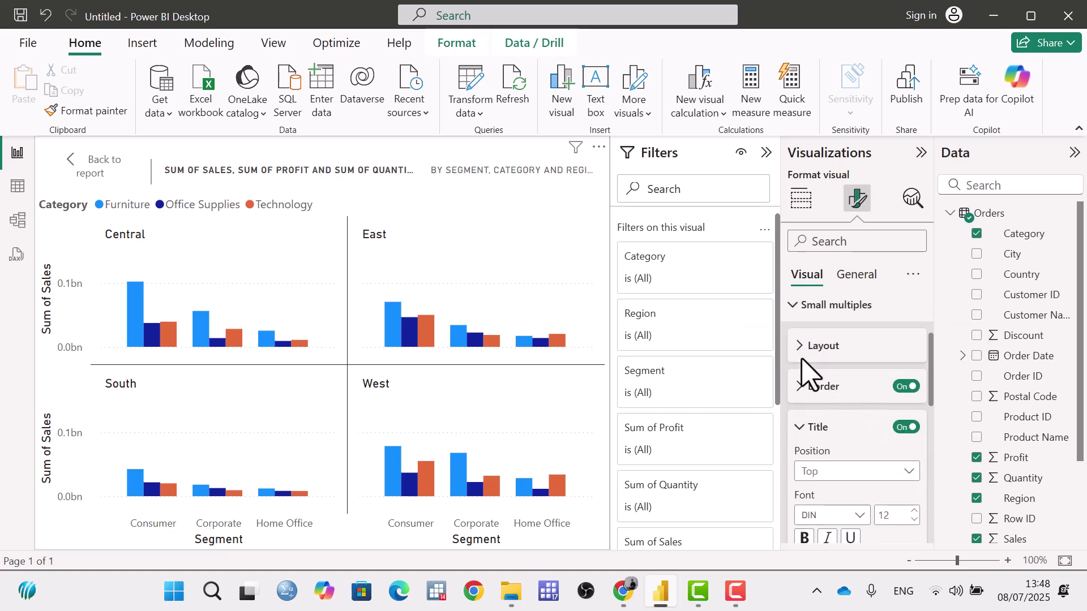
{"action": "scroll", "coordinate": [804, 362], "scroll_direction": "up", "scroll_amount": 2}
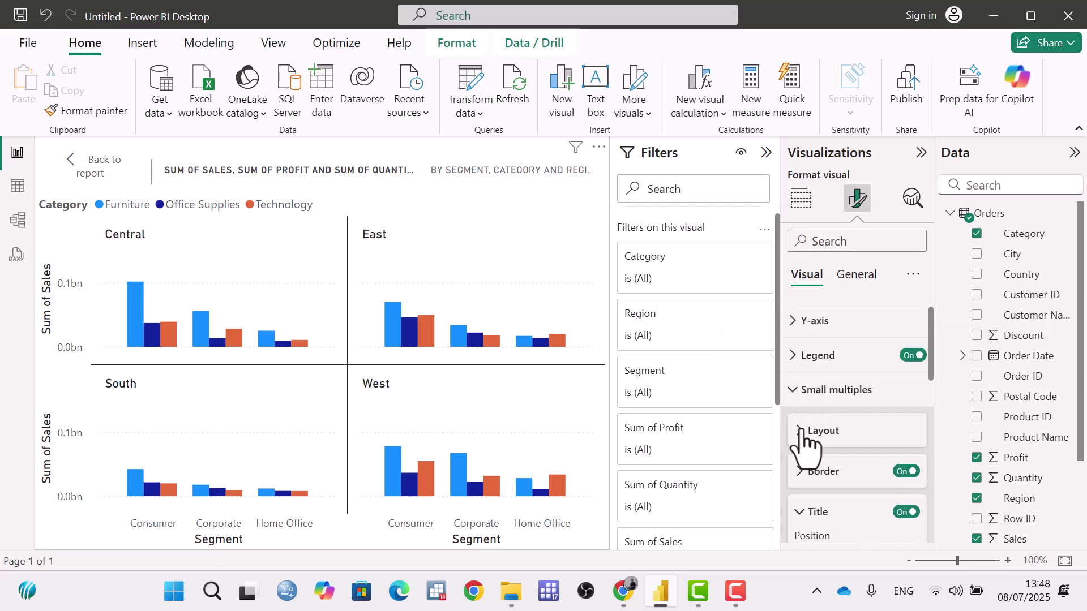
{"action": "left_click", "coordinate": [804, 436]}
{"action": "scroll", "coordinate": [810, 445], "scroll_direction": "down", "scroll_amount": 4}
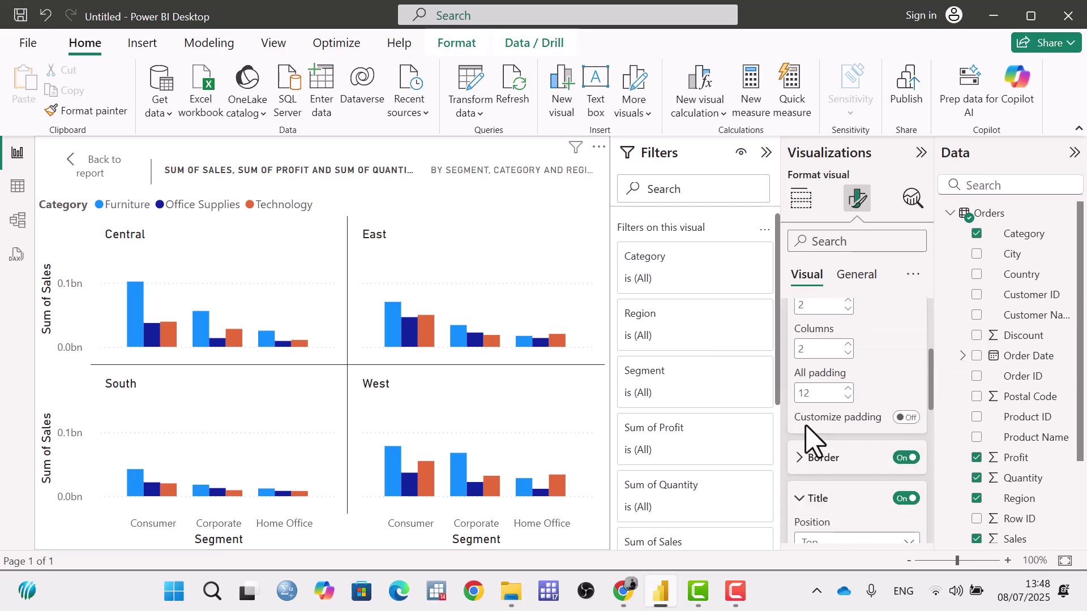
Step: Turn the horizontal gridlines off and back on
{"action": "scroll", "coordinate": [853, 413], "scroll_direction": "down", "scroll_amount": 8}
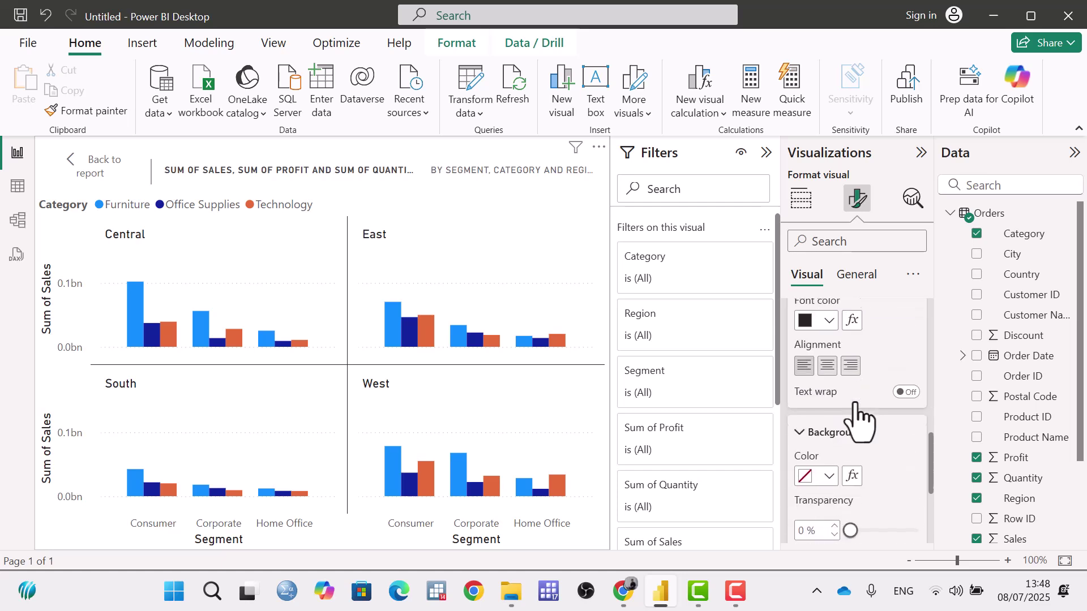
{"action": "scroll", "coordinate": [859, 418], "scroll_direction": "down", "scroll_amount": 4}
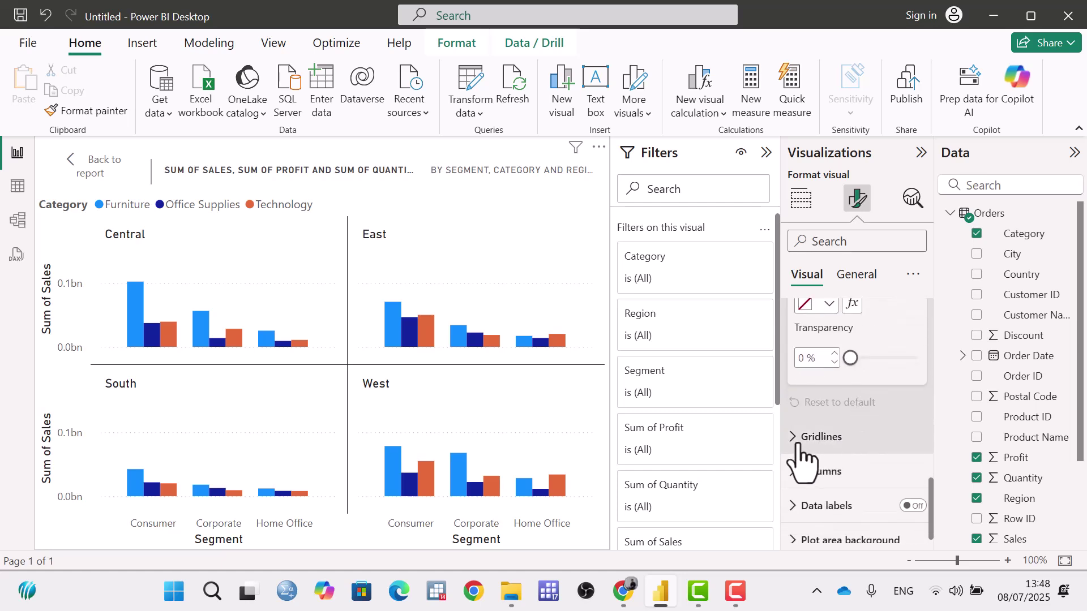
{"action": "left_click", "coordinate": [795, 439]}
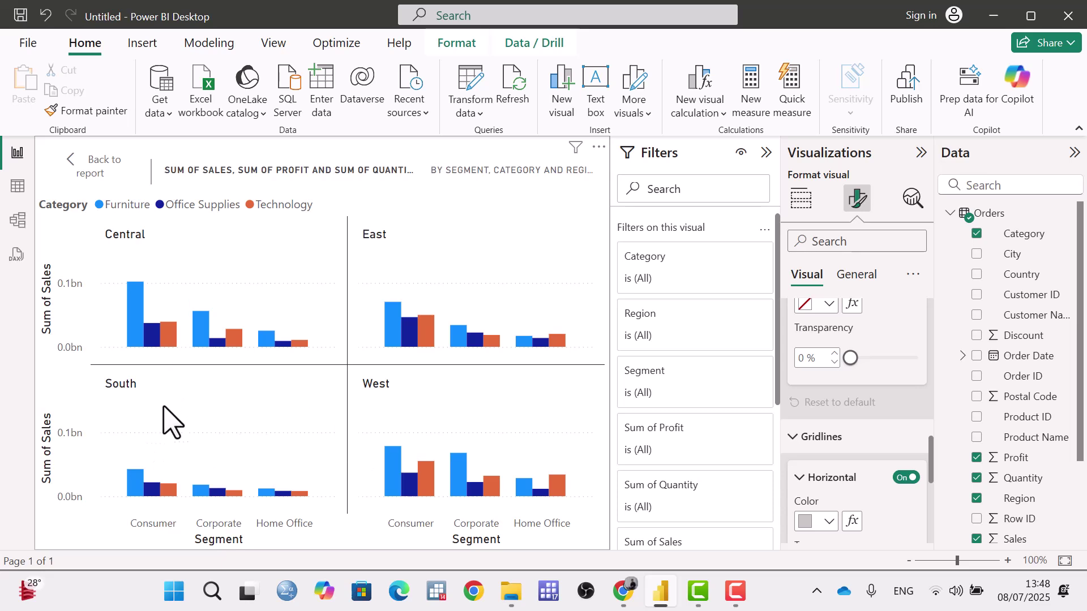
{"action": "scroll", "coordinate": [894, 406], "scroll_direction": "up", "scroll_amount": 3}
{"action": "scroll", "coordinate": [894, 410], "scroll_direction": "down", "scroll_amount": 5}
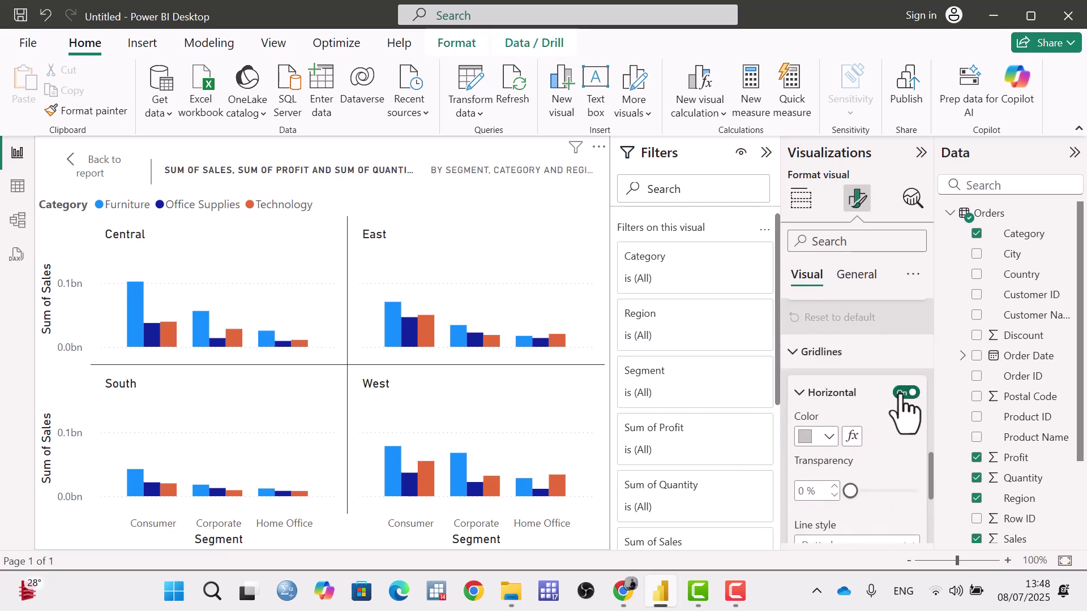
{"action": "left_click", "coordinate": [906, 393]}
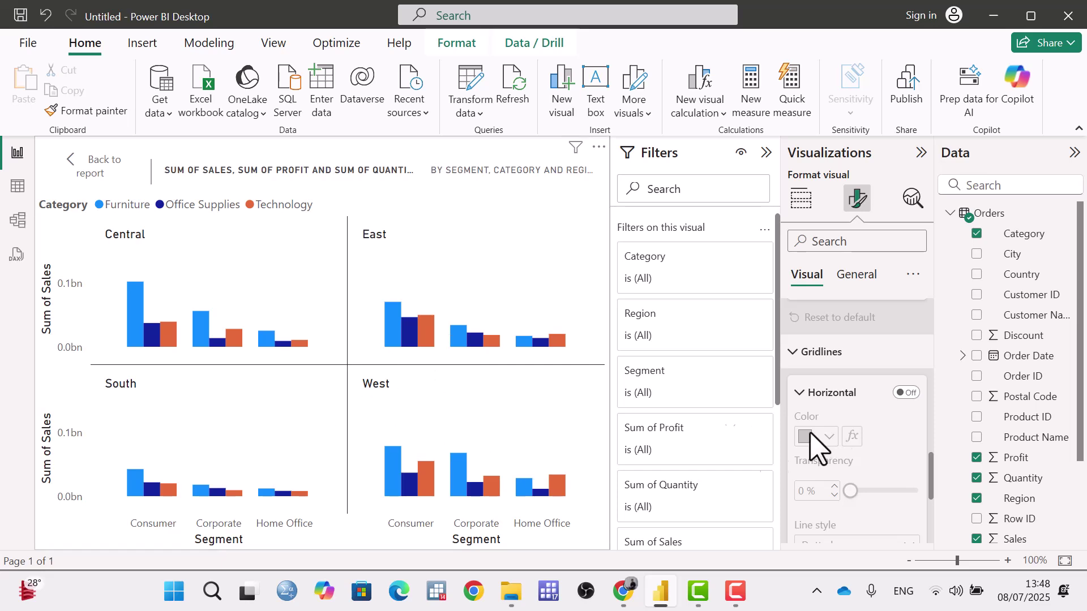
{"action": "left_click", "coordinate": [911, 394]}
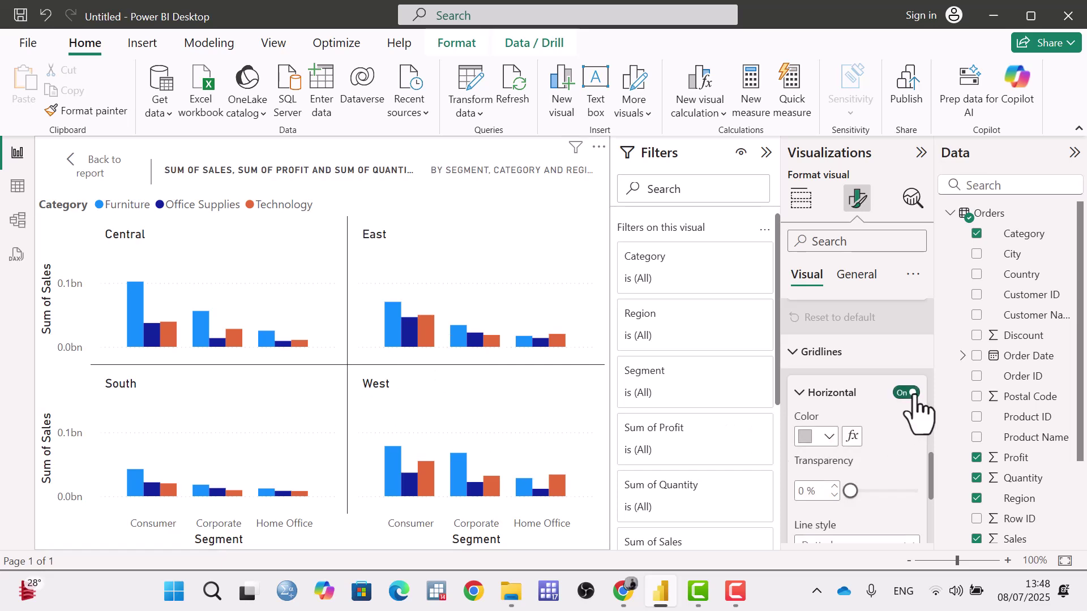
Step: Format the horizontal gridlines as dark blue dashed lines with 25% transparency
{"action": "left_click", "coordinate": [828, 437]}
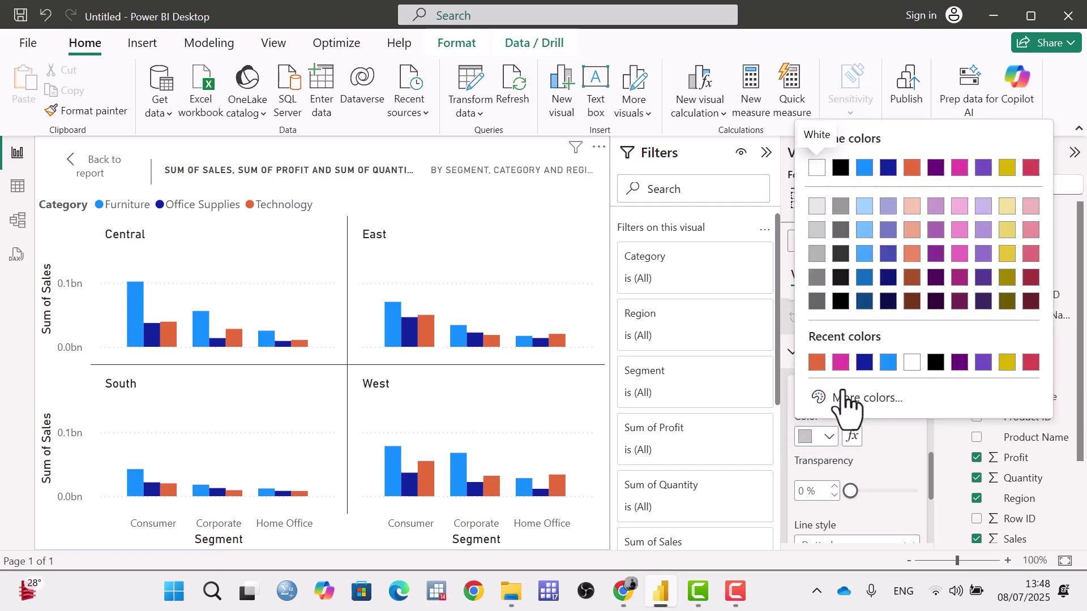
{"action": "left_click", "coordinate": [865, 363]}
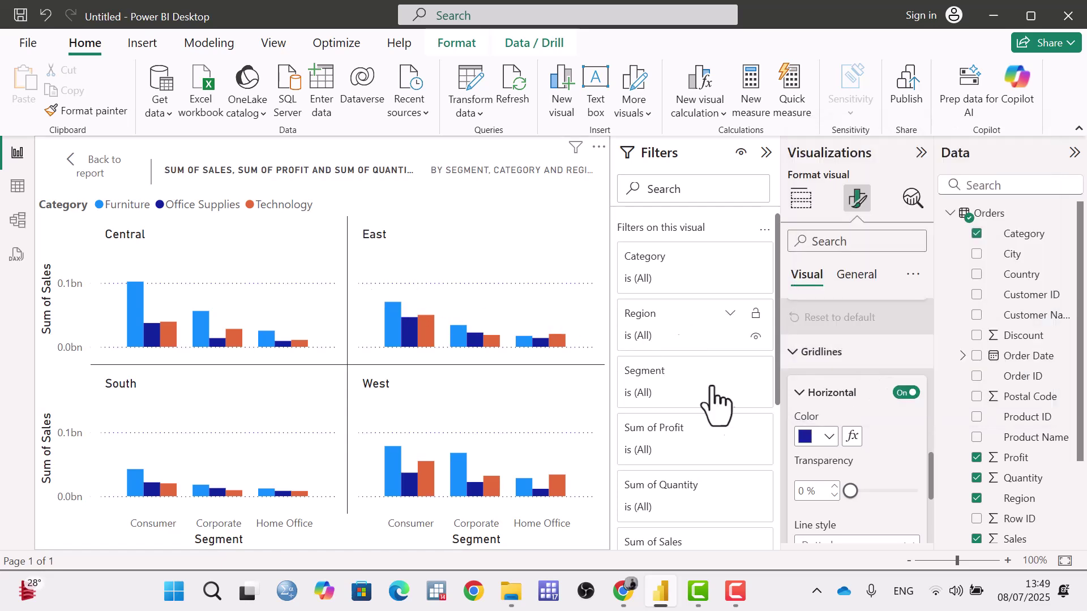
{"action": "mouse_move", "coordinate": [850, 491]}
{"action": "left_mouse_down"}
{"action": "mouse_move", "coordinate": [904, 491]}
{"action": "mouse_move", "coordinate": [866, 490]}
{"action": "left_mouse_up"}
{"action": "scroll", "coordinate": [932, 479], "scroll_direction": "down", "scroll_amount": 3}
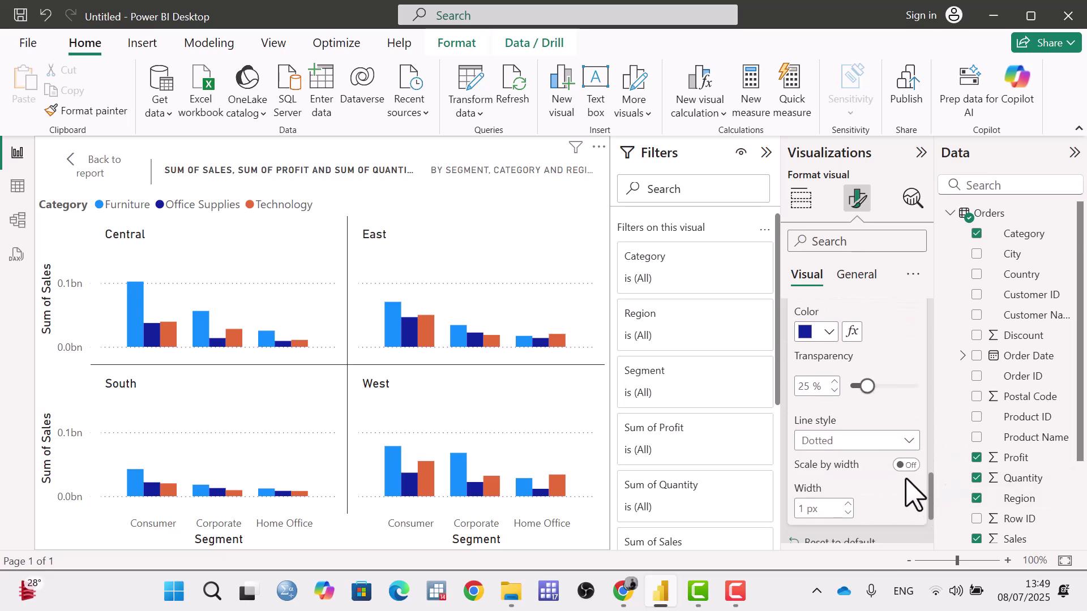
{"action": "left_click", "coordinate": [876, 446]}
{"action": "left_click", "coordinate": [848, 482]}
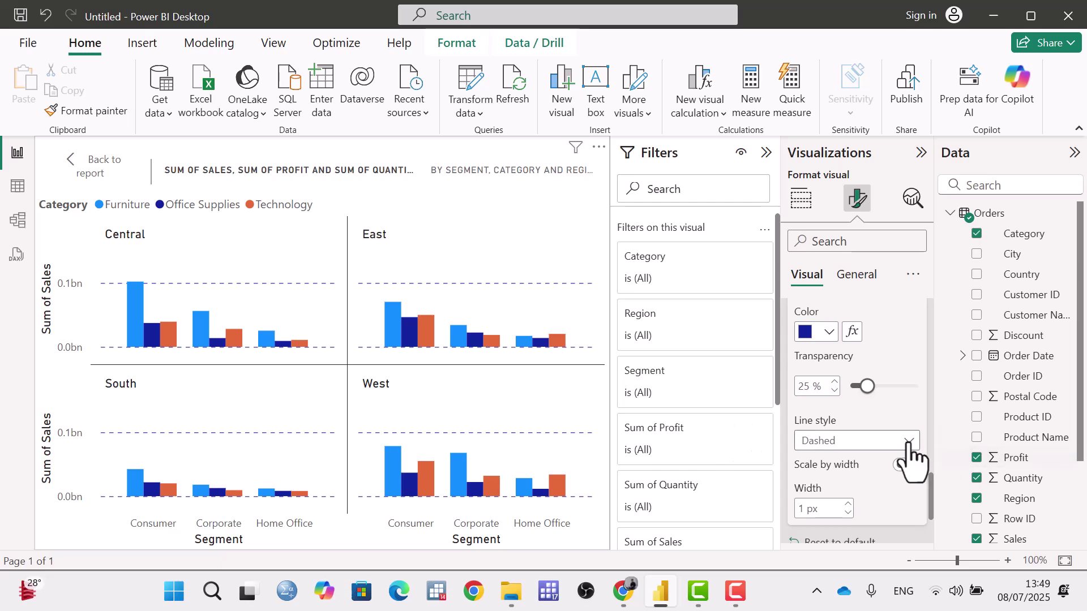
Step: Try the Custom and Dashed line styles on the horizontal gridlines, and reset the gridline settings to default
{"action": "scroll", "coordinate": [900, 442], "scroll_direction": "down", "scroll_amount": 2}
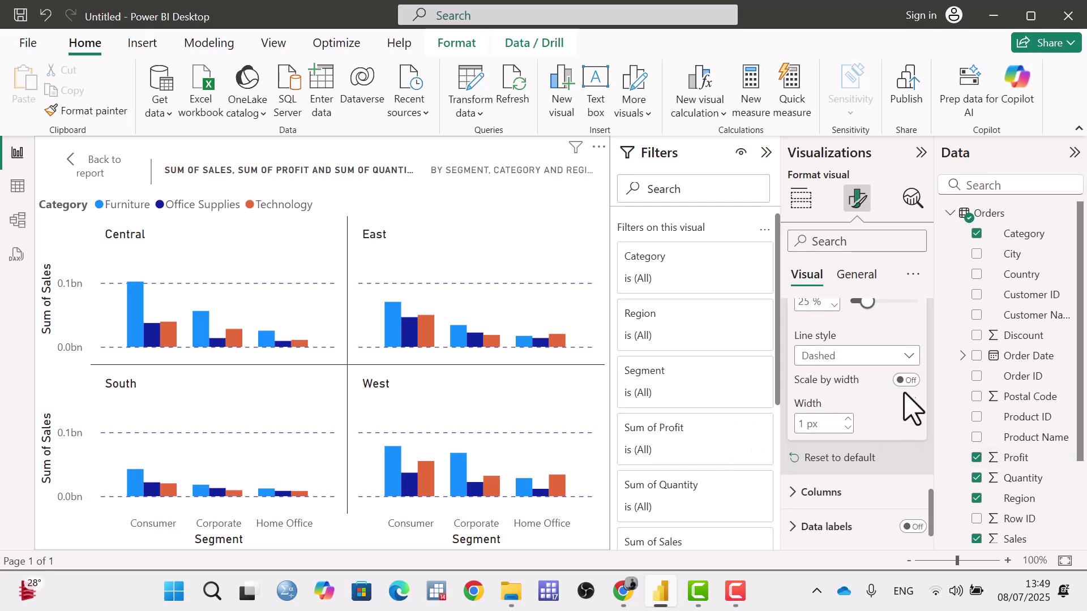
{"action": "left_click", "coordinate": [895, 360]}
{"action": "left_click", "coordinate": [851, 436]}
{"action": "left_click", "coordinate": [889, 357]}
{"action": "left_click", "coordinate": [854, 417]}
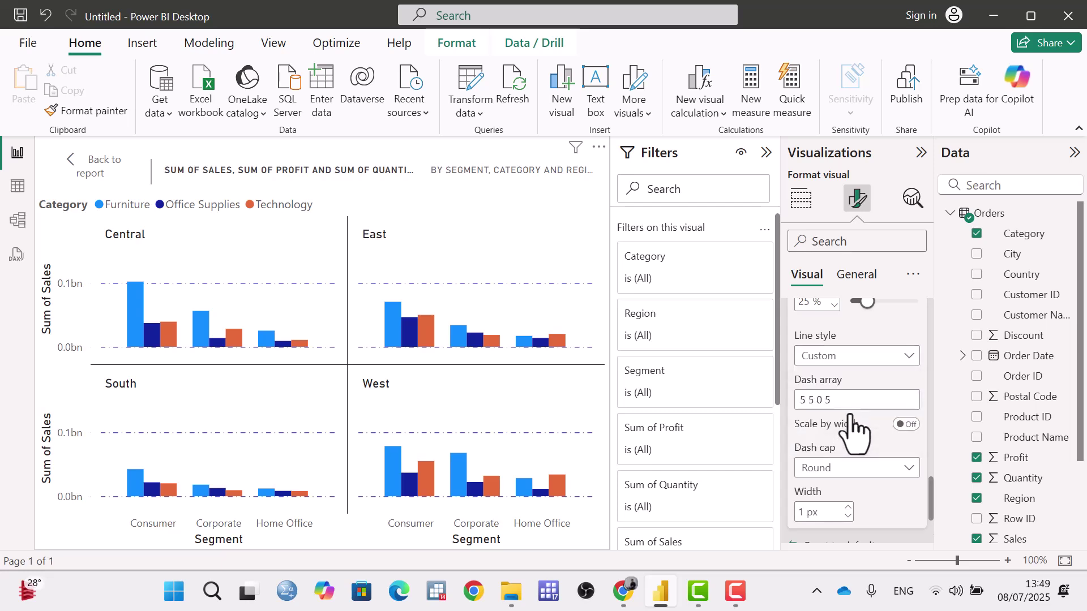
{"action": "left_click", "coordinate": [876, 356]}
{"action": "left_click", "coordinate": [865, 396]}
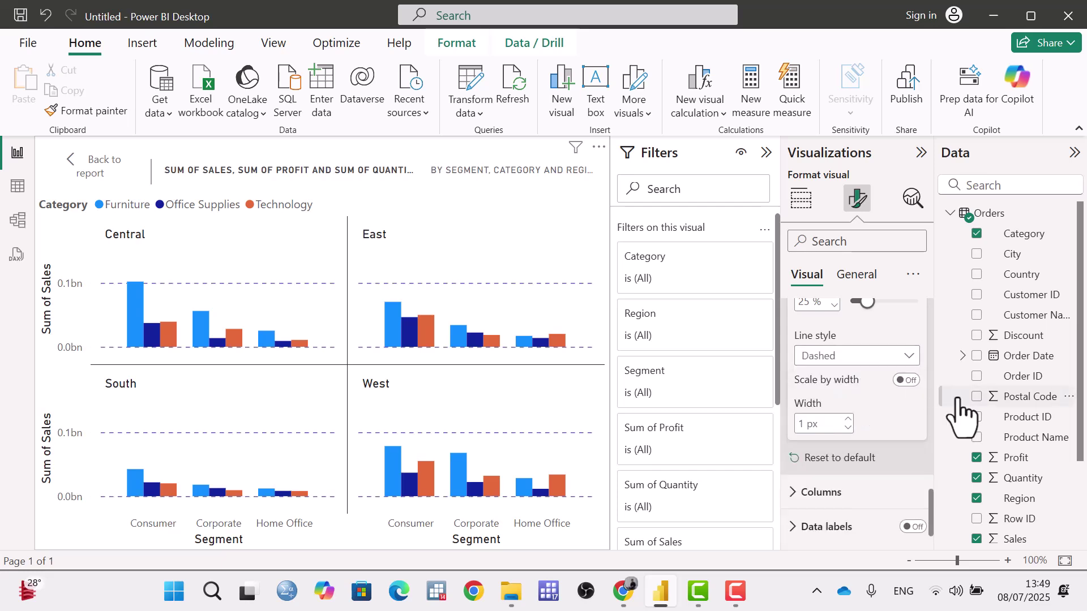
{"action": "scroll", "coordinate": [810, 416], "scroll_direction": "down", "scroll_amount": 1}
{"action": "left_click", "coordinate": [816, 423]}
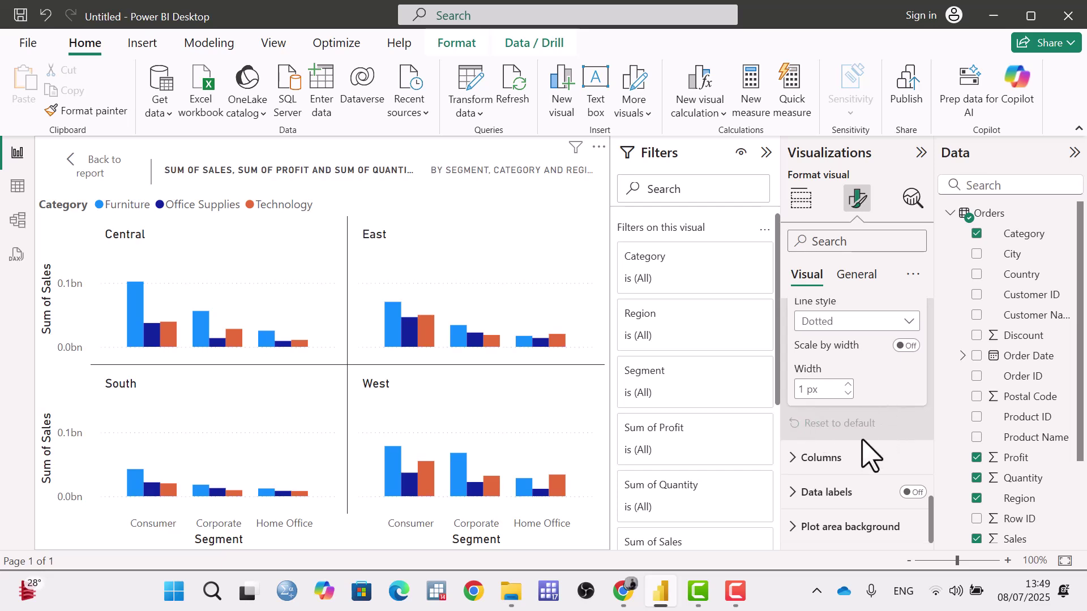
Step: Set the color of the Furniture series columns to pink
{"action": "left_click", "coordinate": [790, 456]}
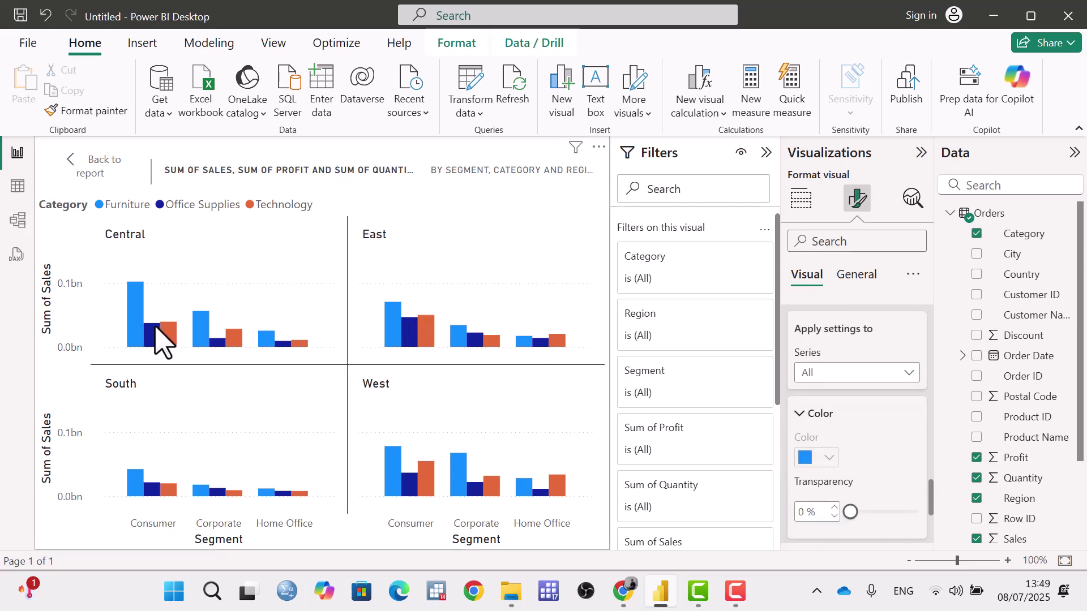
{"action": "mouse_move", "coordinate": [145, 327]}
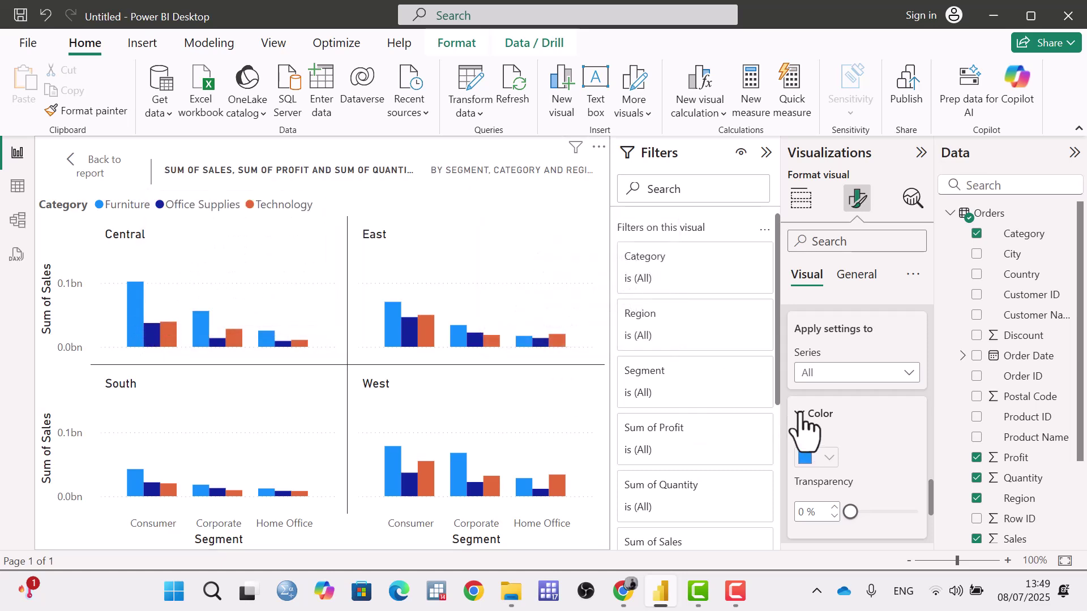
{"action": "left_click", "coordinate": [872, 385]}
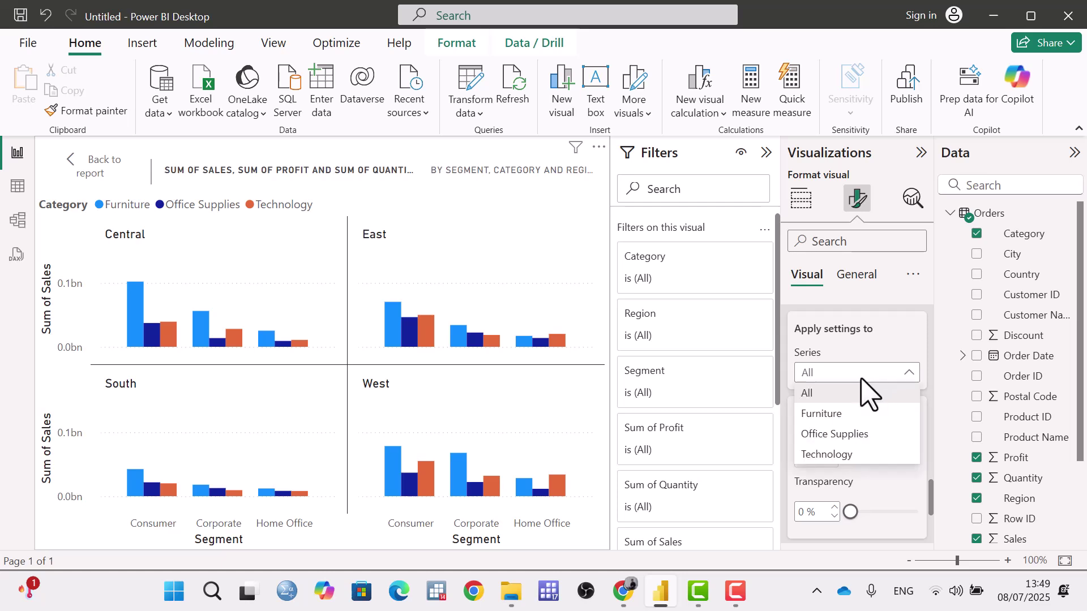
{"action": "left_click", "coordinate": [851, 418]}
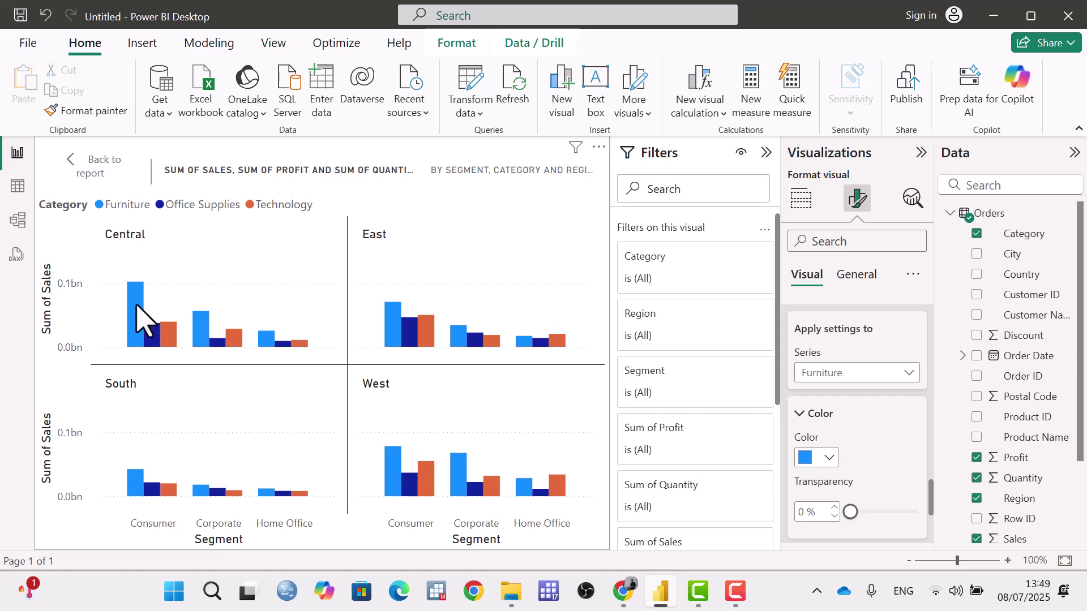
{"action": "left_click", "coordinate": [829, 459]}
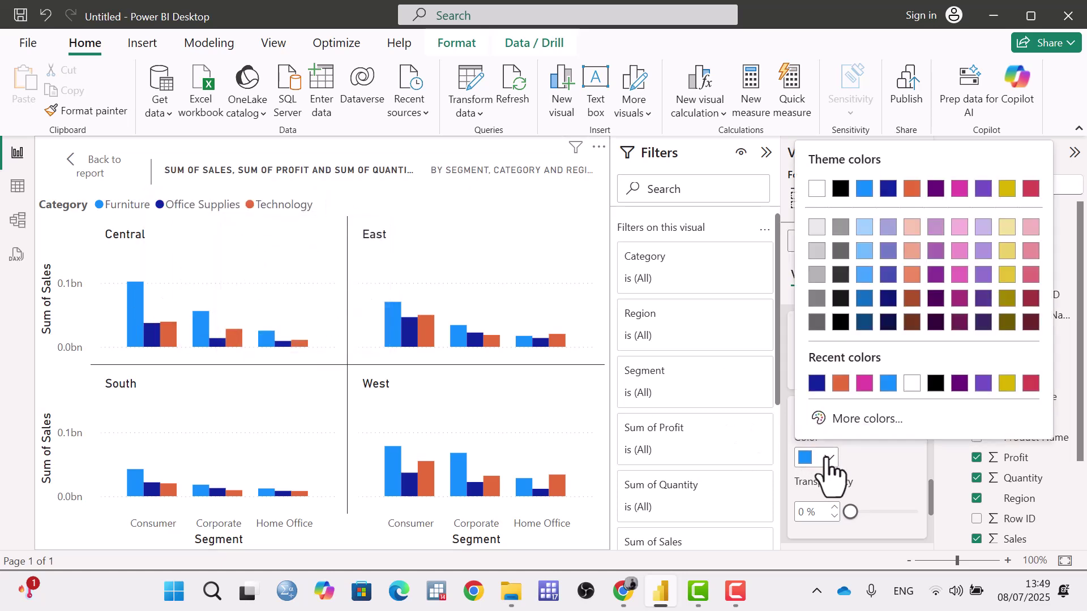
{"action": "left_click", "coordinate": [865, 383]}
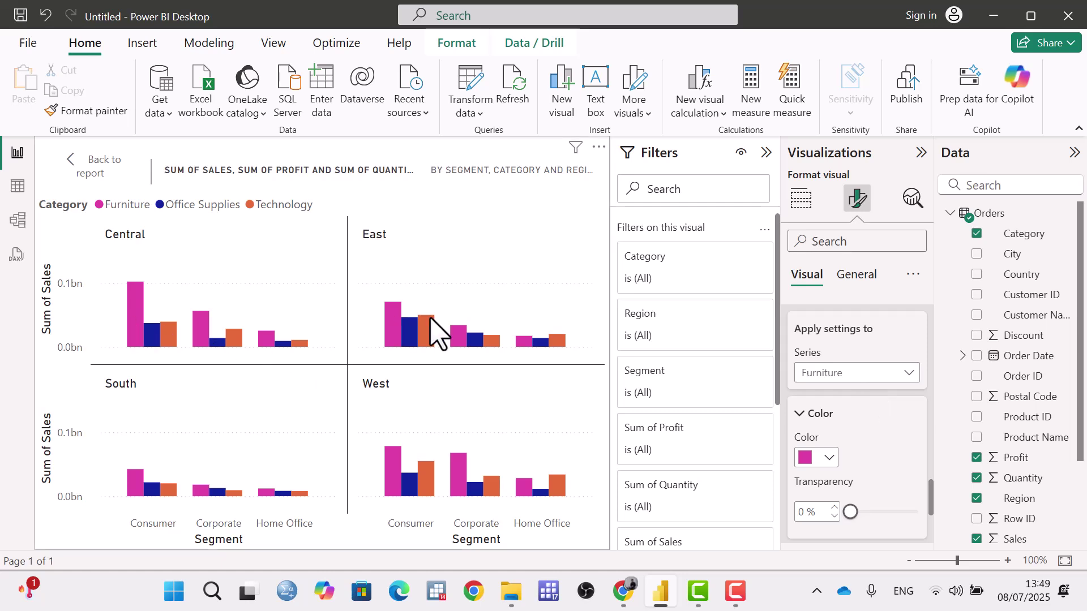
Step: Set the transparency of the Furniture columns to 22%
{"action": "scroll", "coordinate": [869, 468], "scroll_direction": "down", "scroll_amount": 2}
{"action": "mouse_move", "coordinate": [849, 423]}
{"action": "left_mouse_down"}
{"action": "mouse_move", "coordinate": [904, 427]}
{"action": "mouse_move", "coordinate": [857, 427]}
{"action": "left_mouse_up"}
{"action": "mouse_move", "coordinate": [931, 501]}
{"action": "left_mouse_down"}
{"action": "mouse_move", "coordinate": [932, 454]}
{"action": "mouse_move", "coordinate": [932, 498]}
{"action": "left_mouse_up"}
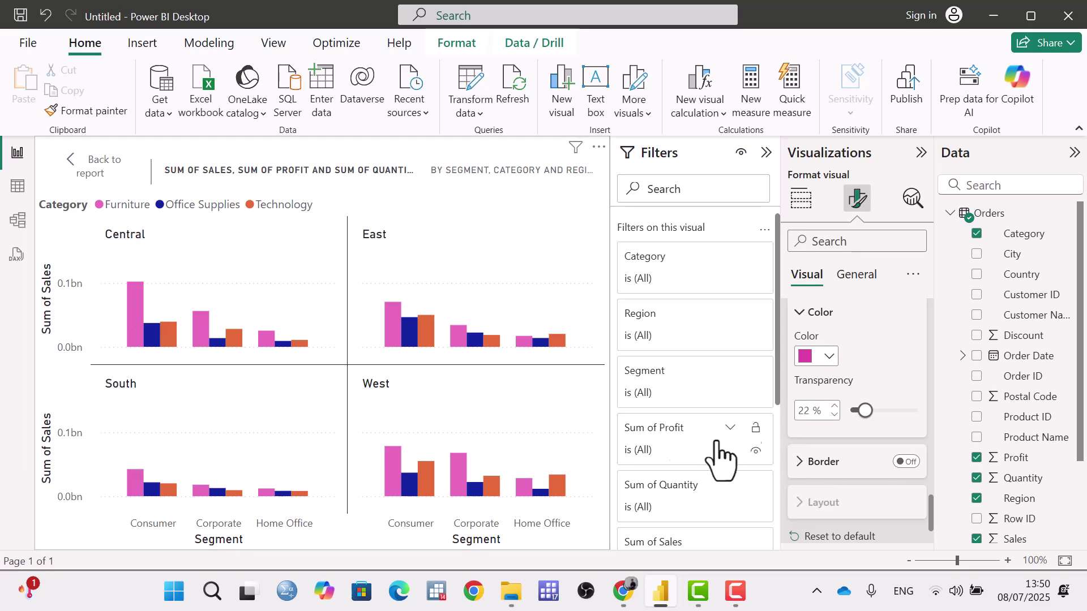
Step: Turn on the border for the Furniture columns, try black for its color, and change it to orange
{"action": "left_click", "coordinate": [911, 463]}
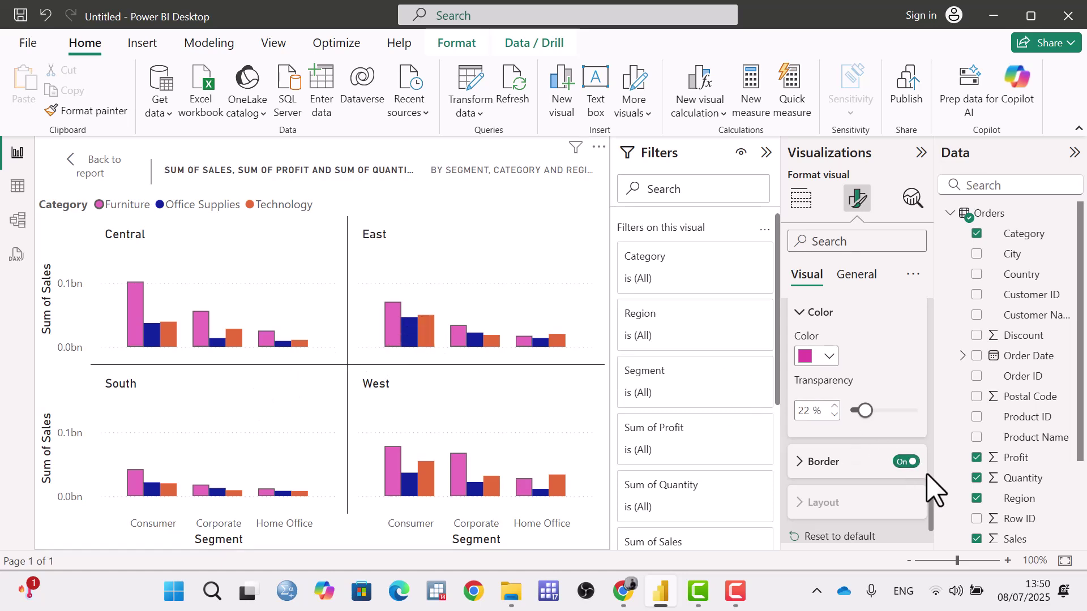
{"action": "scroll", "coordinate": [858, 436], "scroll_direction": "down", "scroll_amount": 2}
{"action": "left_click", "coordinate": [805, 387]}
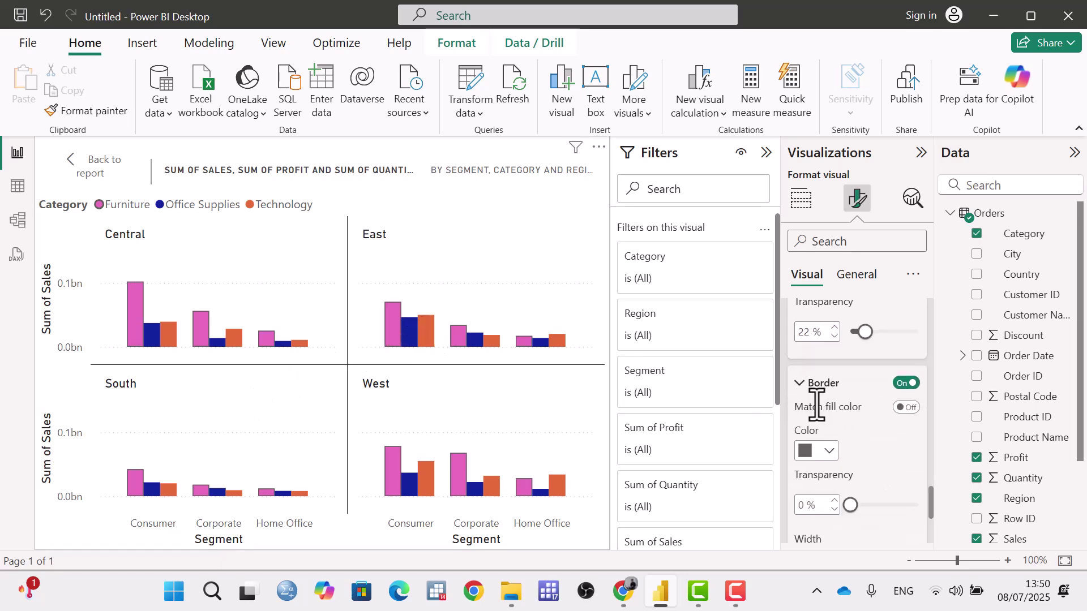
{"action": "scroll", "coordinate": [818, 413], "scroll_direction": "down", "scroll_amount": 2}
{"action": "scroll", "coordinate": [826, 441], "scroll_direction": "up", "scroll_amount": 1}
{"action": "left_click", "coordinate": [828, 451]}
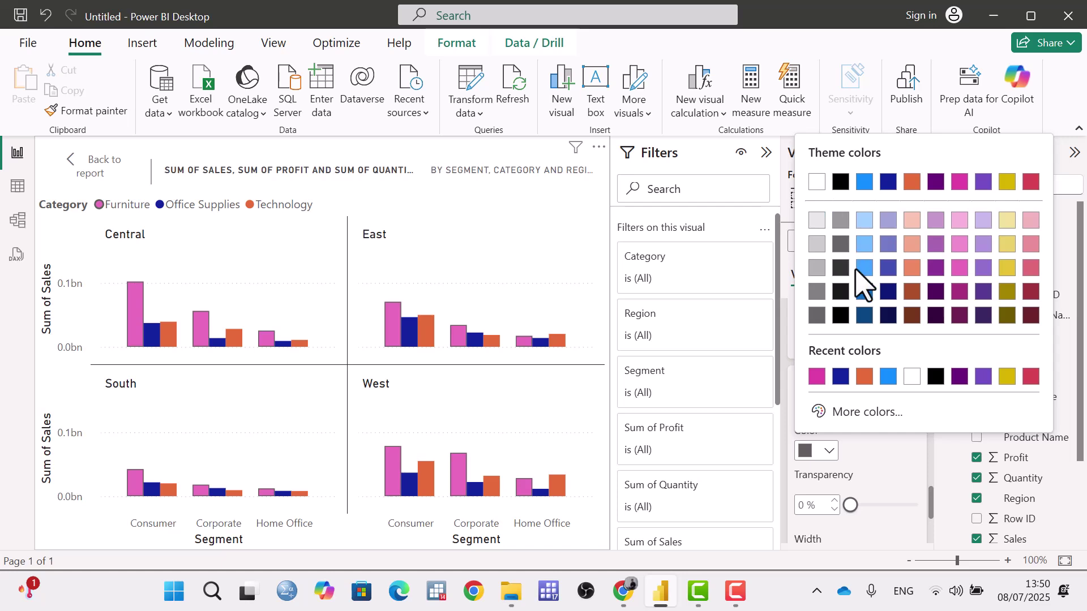
{"action": "left_click", "coordinate": [840, 315]}
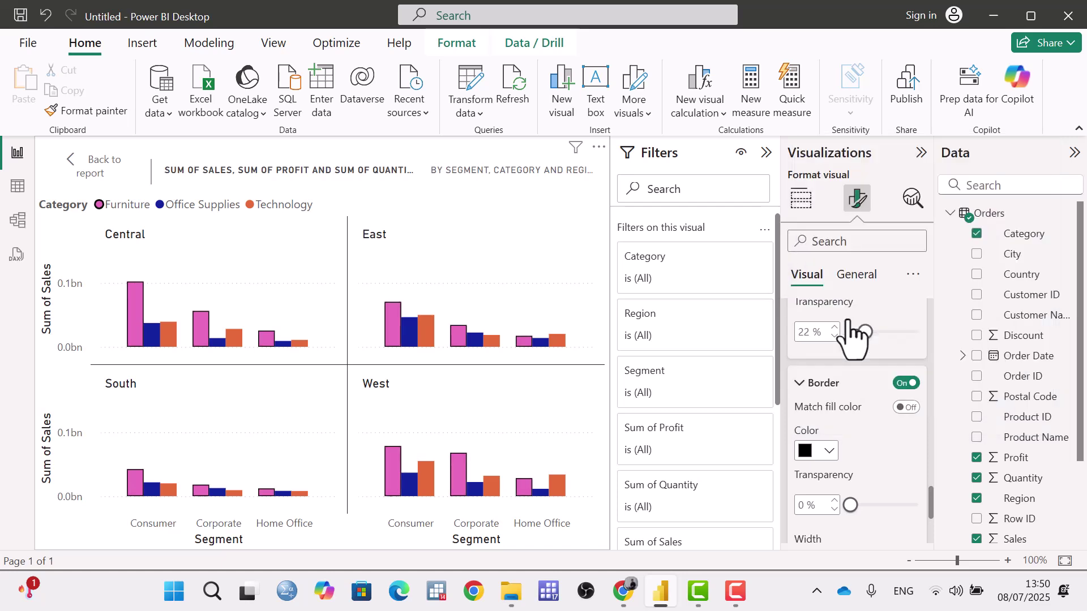
{"action": "left_click", "coordinate": [828, 451]}
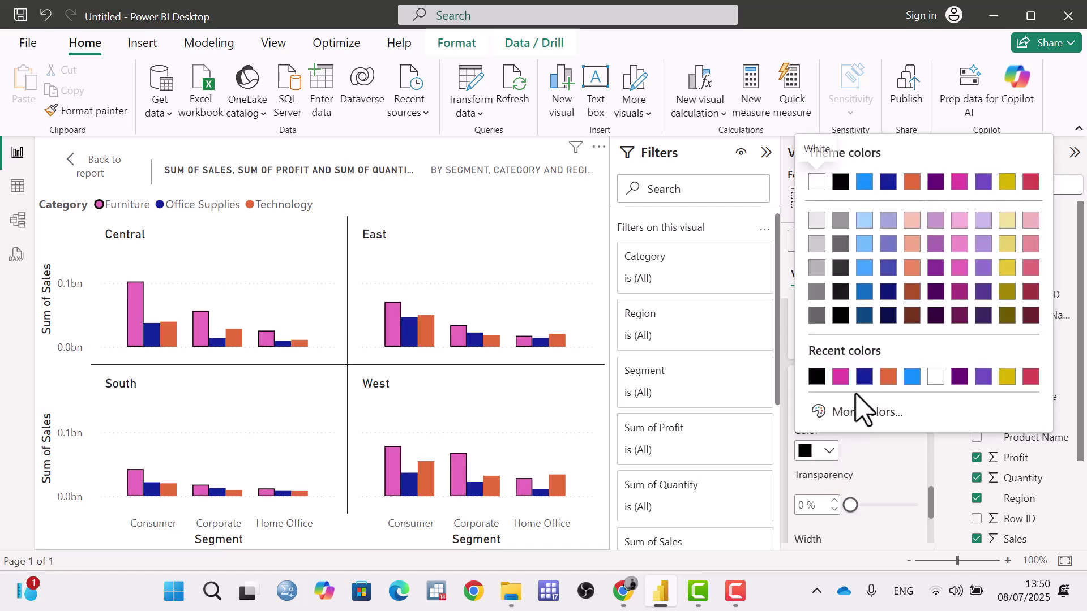
{"action": "left_click", "coordinate": [887, 376]}
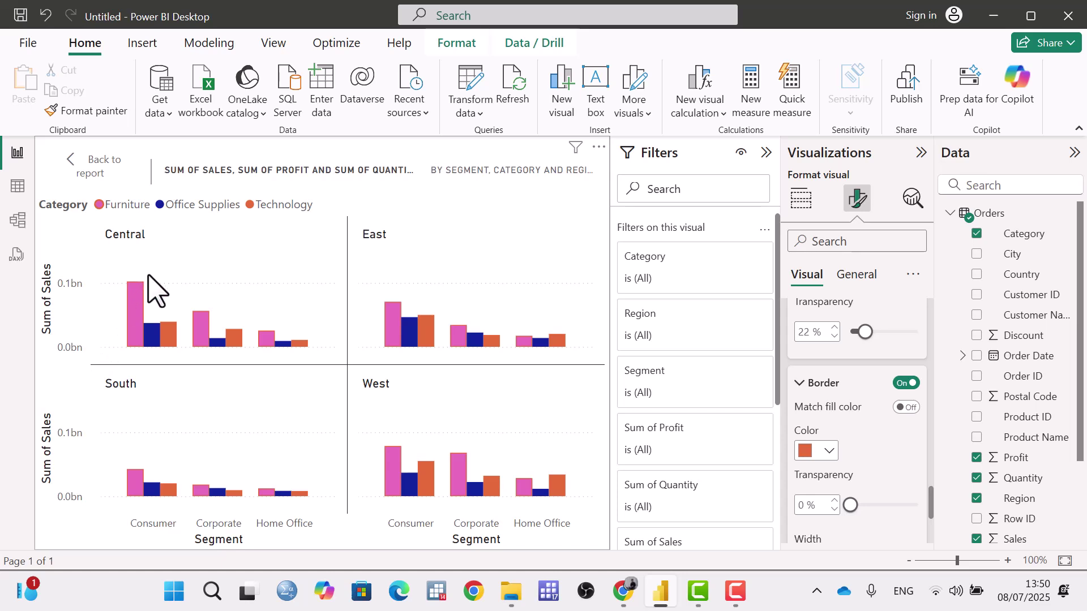
Step: Reset all column formatting settings to default
{"action": "scroll", "coordinate": [832, 441], "scroll_direction": "down", "scroll_amount": 2}
{"action": "scroll", "coordinate": [872, 433], "scroll_direction": "up", "scroll_amount": 3}
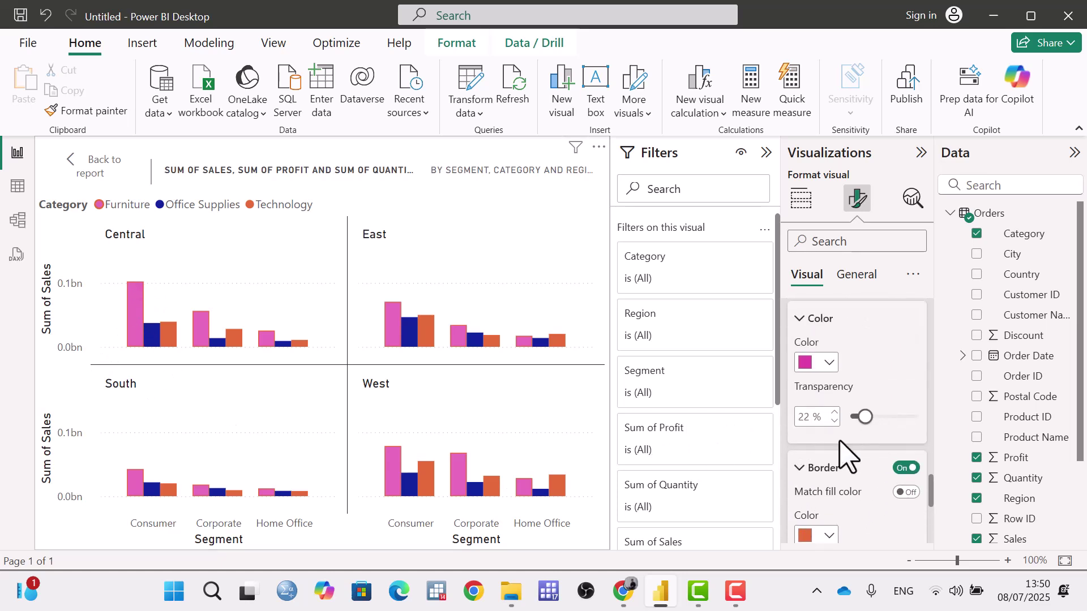
{"action": "scroll", "coordinate": [824, 487], "scroll_direction": "down", "scroll_amount": 5}
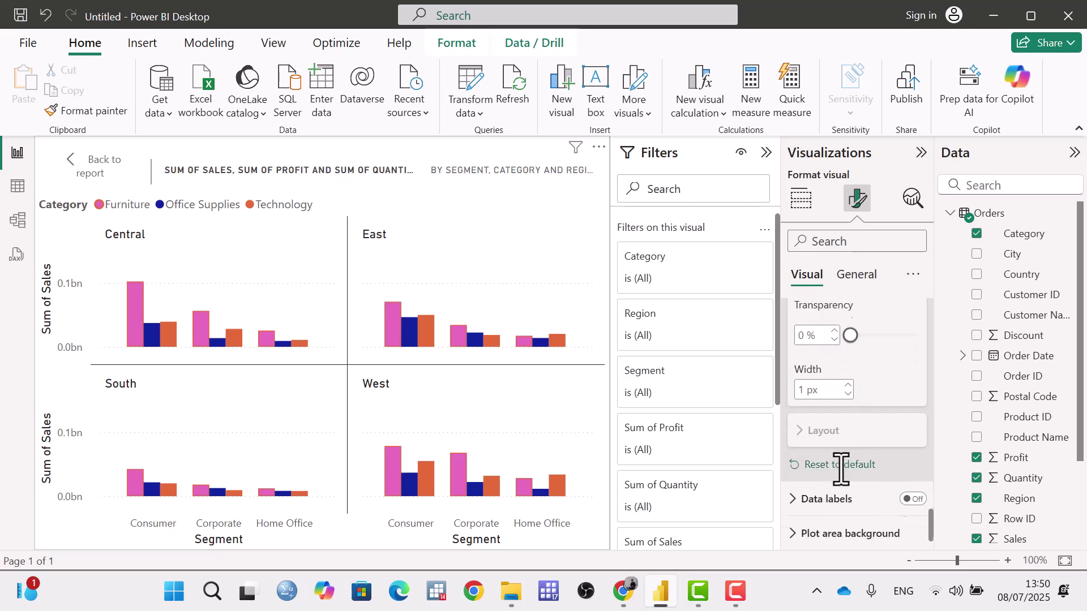
{"action": "left_click", "coordinate": [838, 474]}
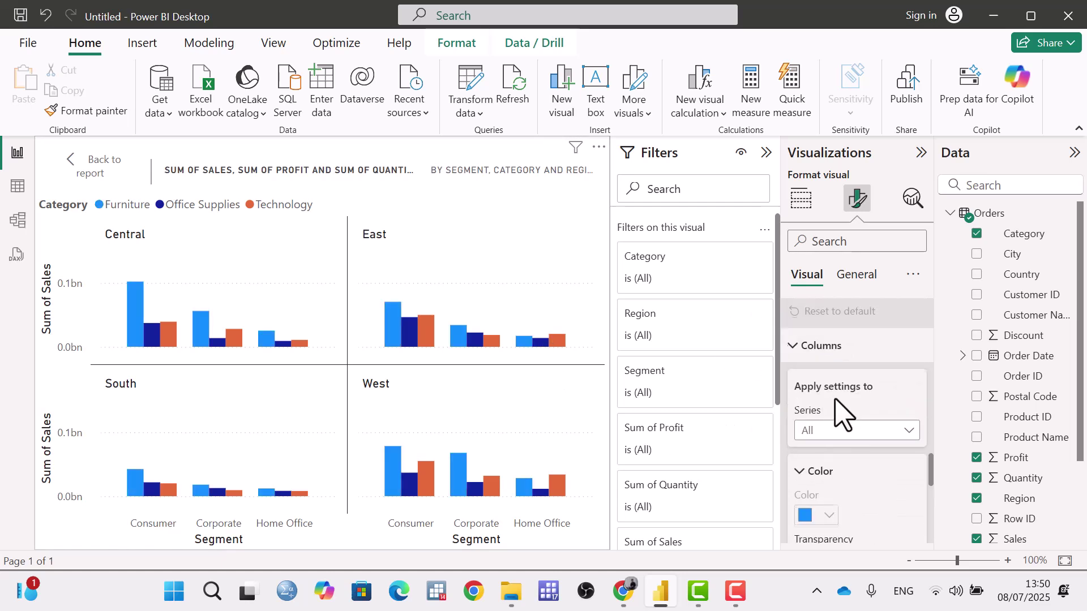
Step: Examine the horizontal gridline settings and the column formatting settings of the chart
{"action": "scroll", "coordinate": [842, 410], "scroll_direction": "up", "scroll_amount": 2}
{"action": "scroll", "coordinate": [838, 411], "scroll_direction": "up", "scroll_amount": 3}
{"action": "scroll", "coordinate": [835, 410], "scroll_direction": "down", "scroll_amount": 2}
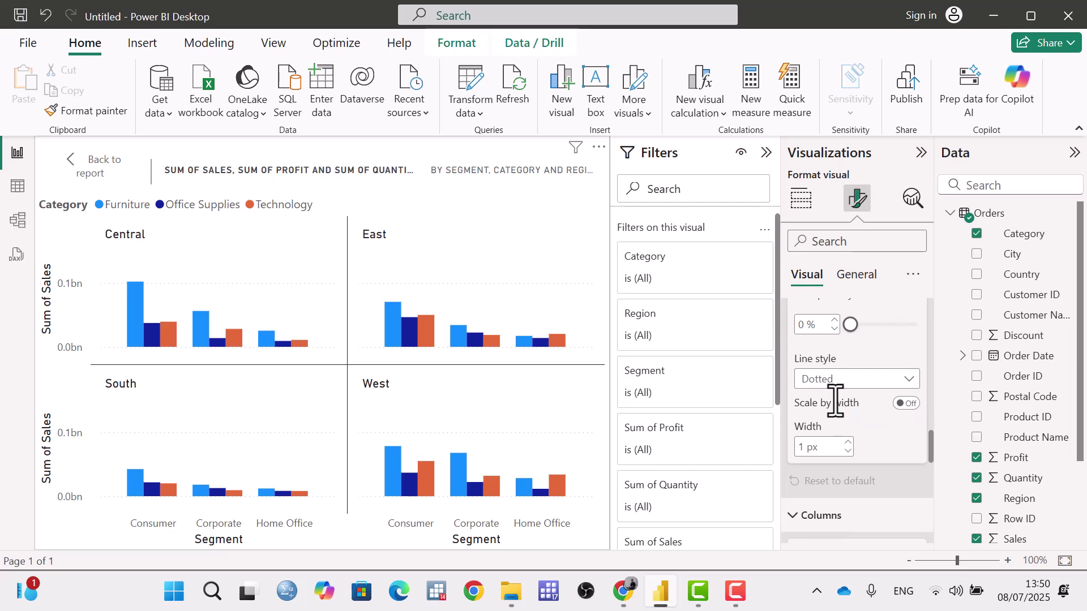
{"action": "scroll", "coordinate": [831, 408], "scroll_direction": "up", "scroll_amount": 2}
{"action": "scroll", "coordinate": [900, 373], "scroll_direction": "up", "scroll_amount": 2}
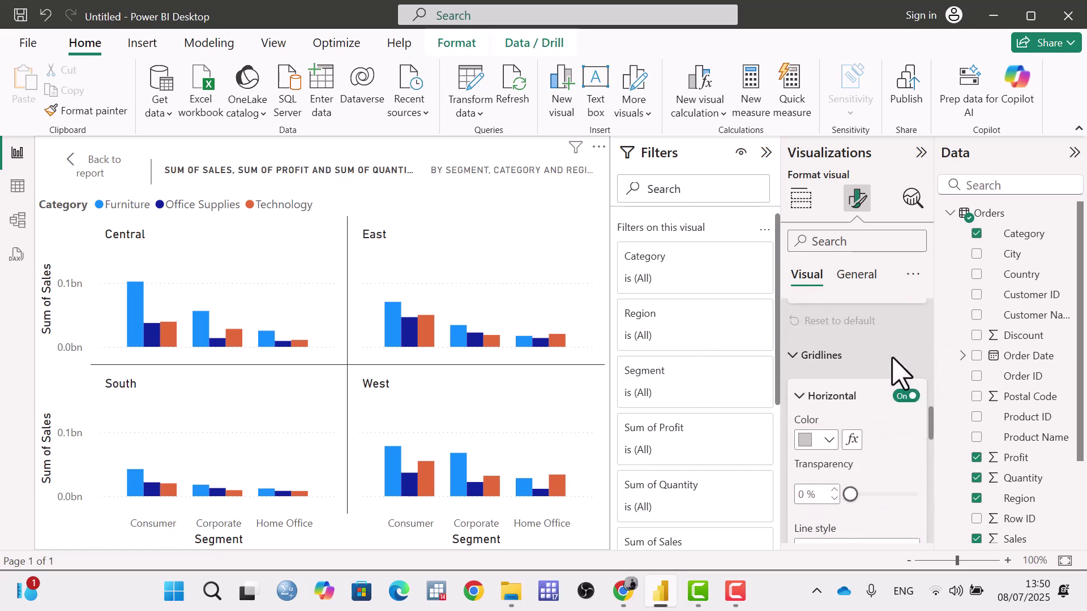
{"action": "scroll", "coordinate": [899, 375], "scroll_direction": "down", "scroll_amount": 3}
{"action": "scroll", "coordinate": [898, 372], "scroll_direction": "up", "scroll_amount": 3}
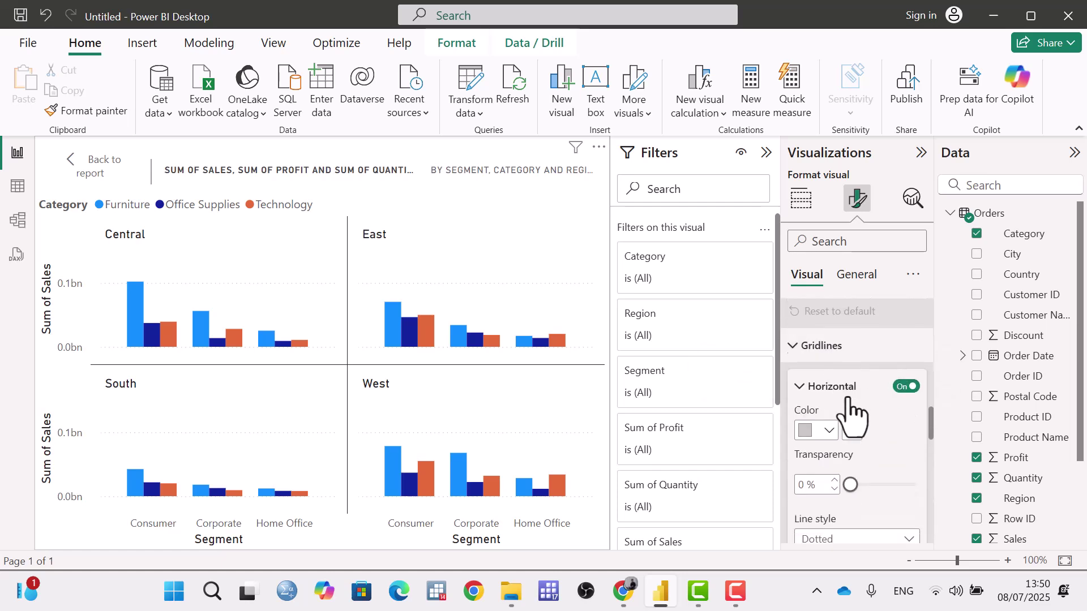
{"action": "scroll", "coordinate": [872, 396], "scroll_direction": "down", "scroll_amount": 3}
{"action": "scroll", "coordinate": [849, 401], "scroll_direction": "down", "scroll_amount": 5}
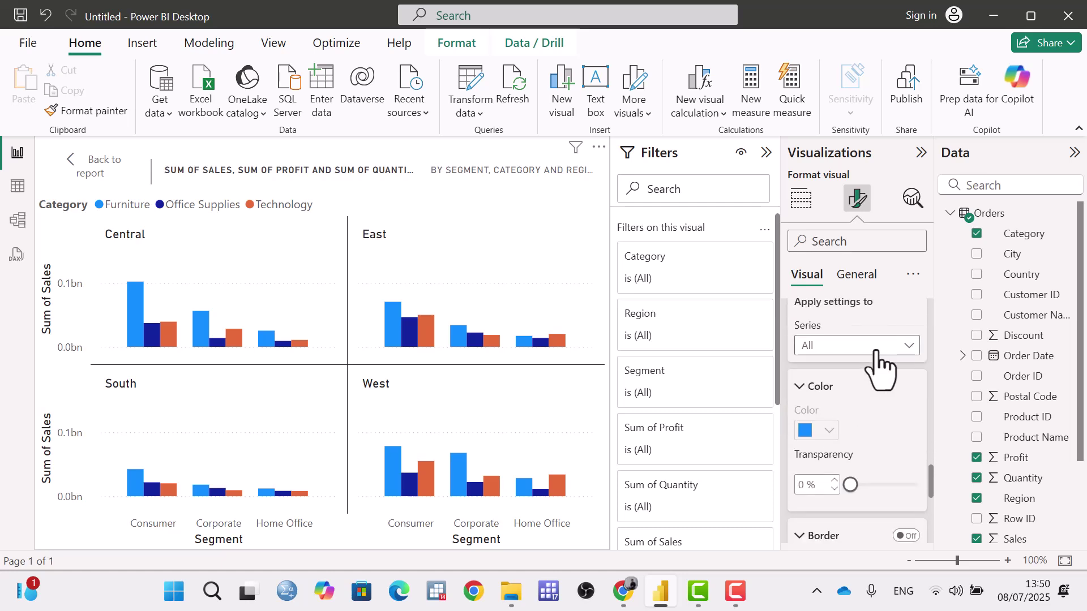
Step: Set the color of the Office Supplies series columns to black
{"action": "left_click", "coordinate": [876, 348]}
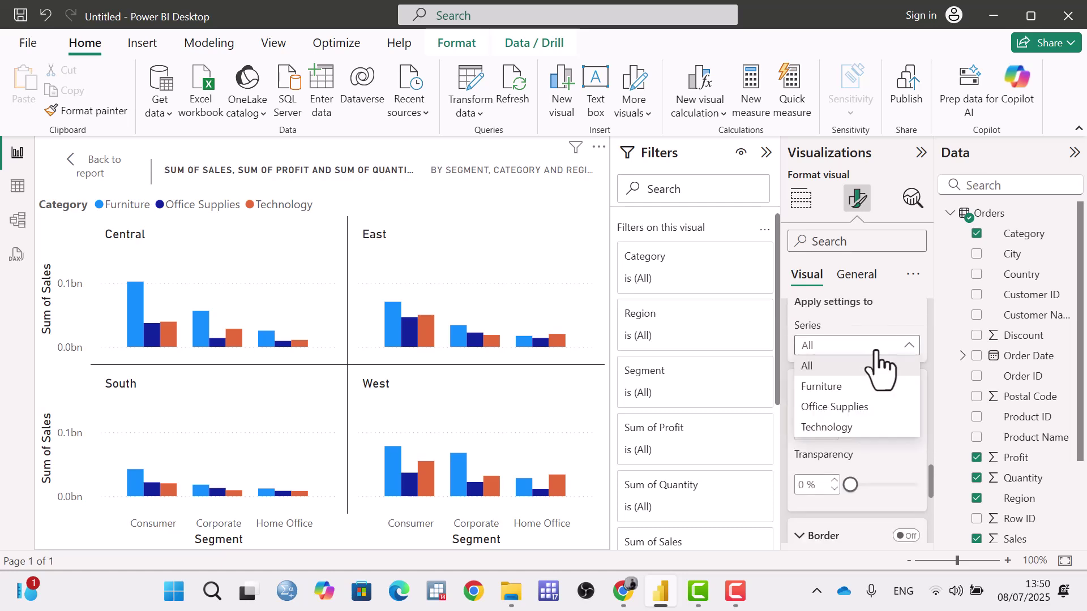
{"action": "left_click", "coordinate": [849, 407]}
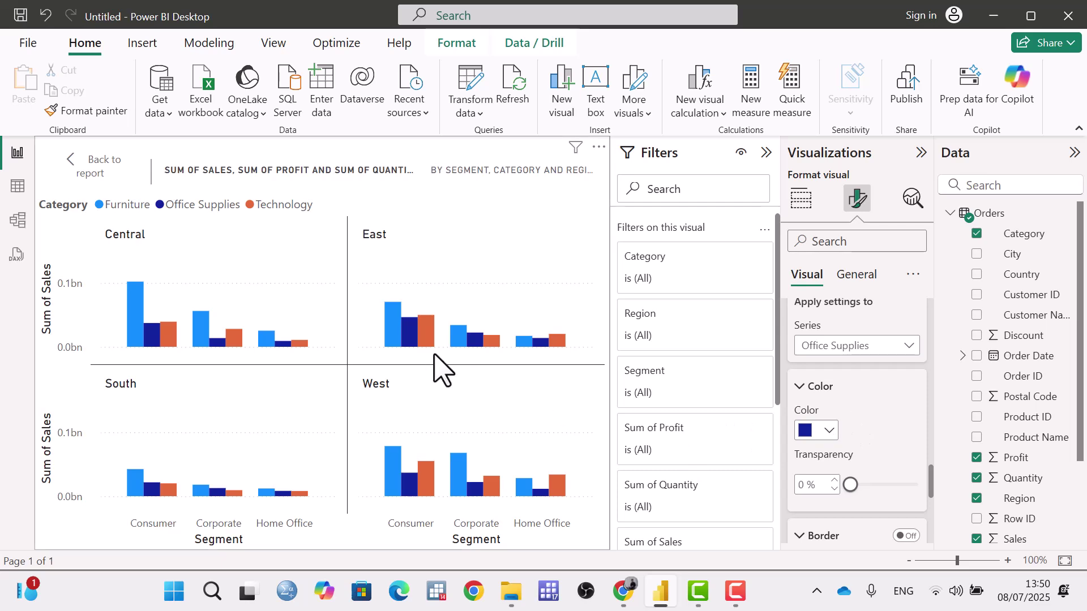
{"action": "left_click", "coordinate": [828, 431]}
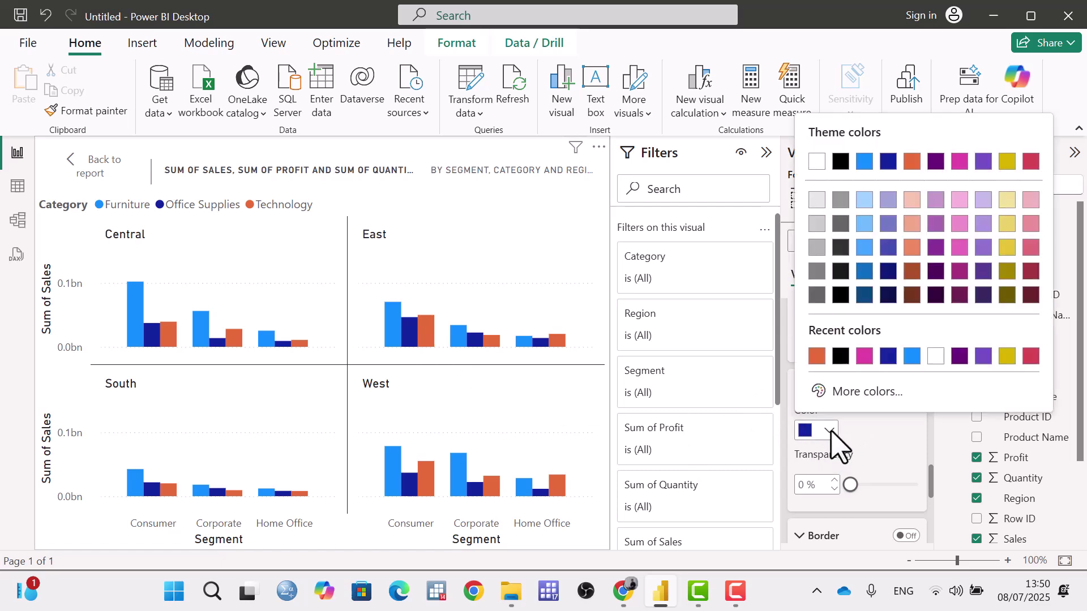
{"action": "left_click", "coordinate": [840, 357]}
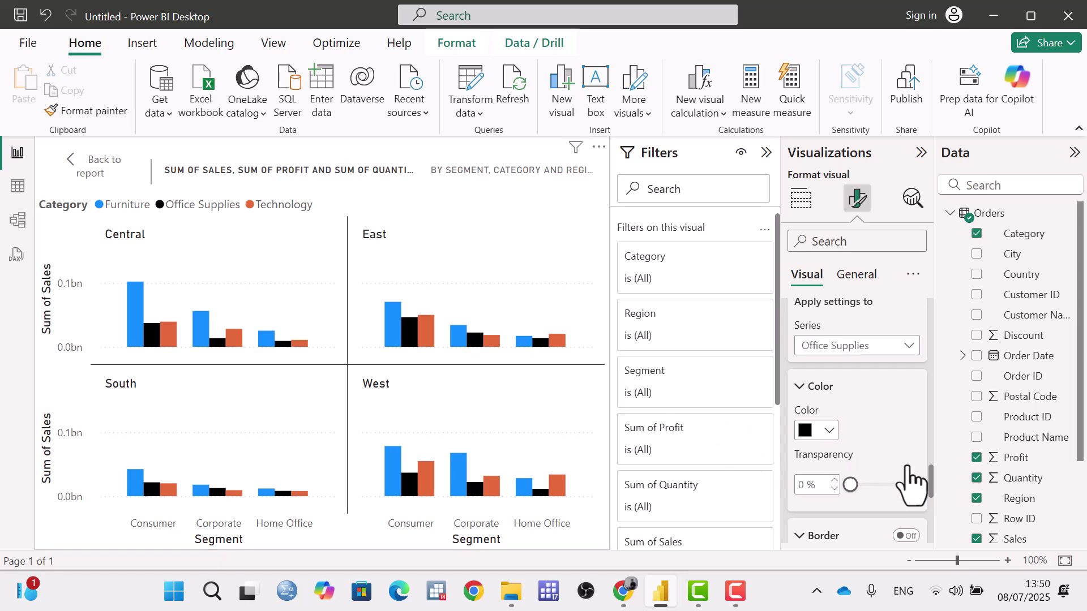
Step: Turn on the border for the Office Supplies columns and set its color to white
{"action": "left_click_drag", "start_coordinate": [930, 478], "coordinate": [941, 502]}
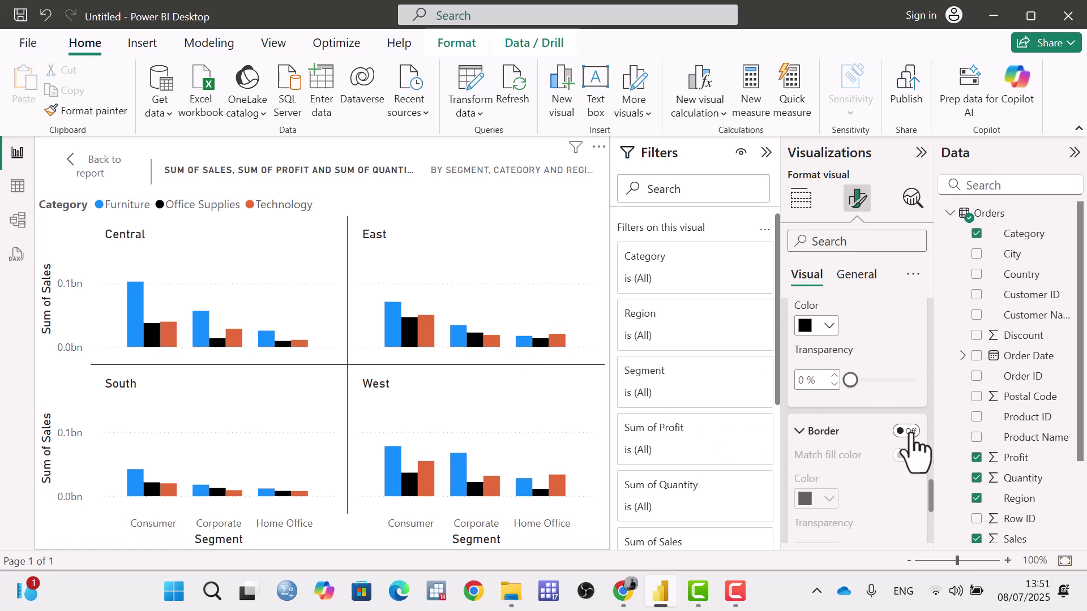
{"action": "left_click", "coordinate": [906, 432]}
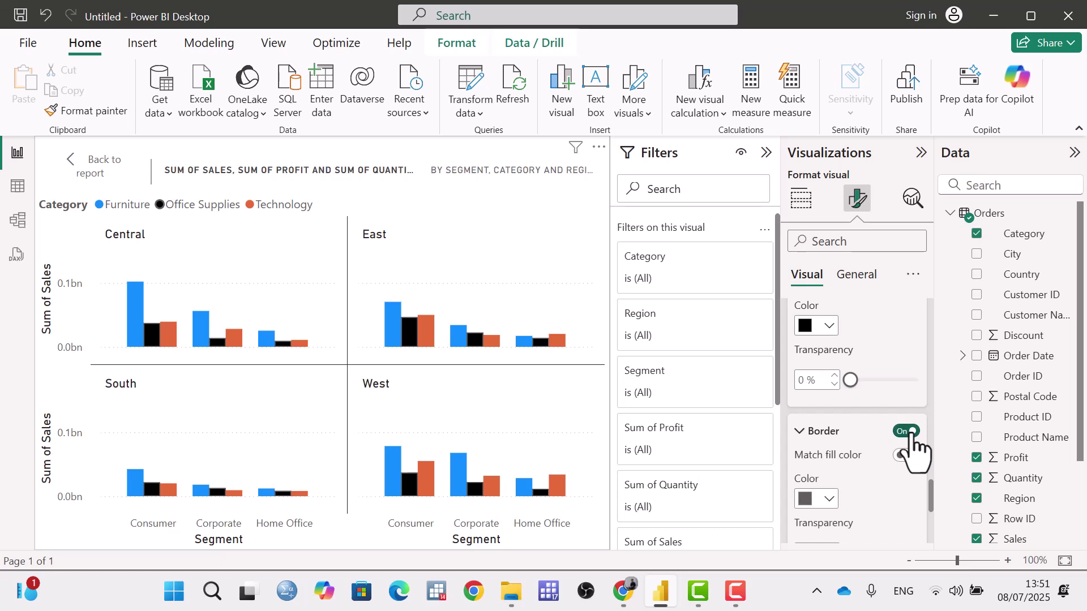
{"action": "scroll", "coordinate": [837, 509], "scroll_direction": "down", "scroll_amount": 2}
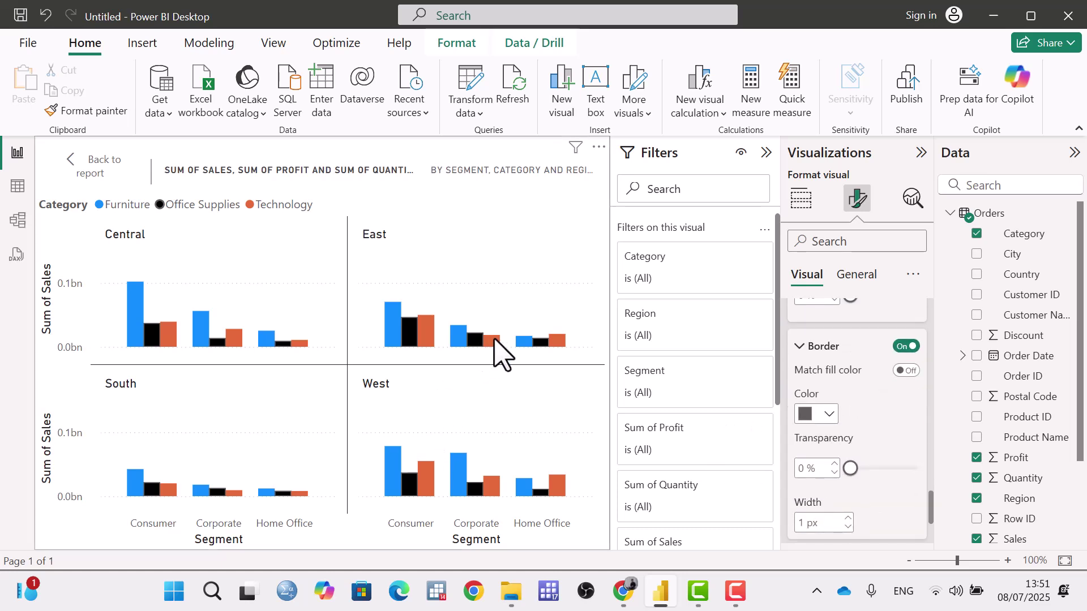
{"action": "left_click", "coordinate": [828, 415]}
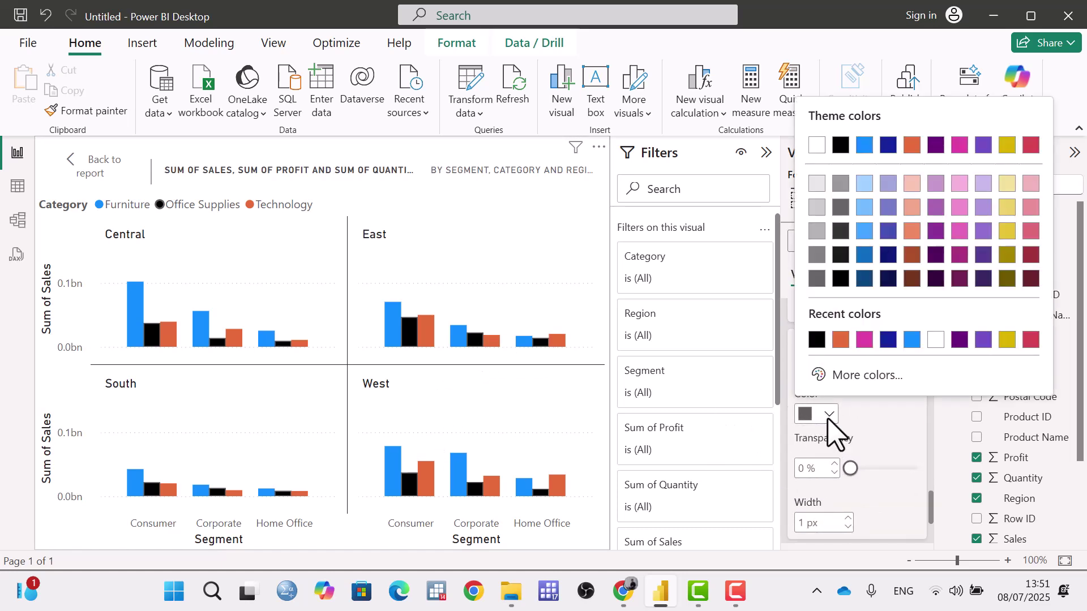
{"action": "left_click", "coordinate": [935, 340]}
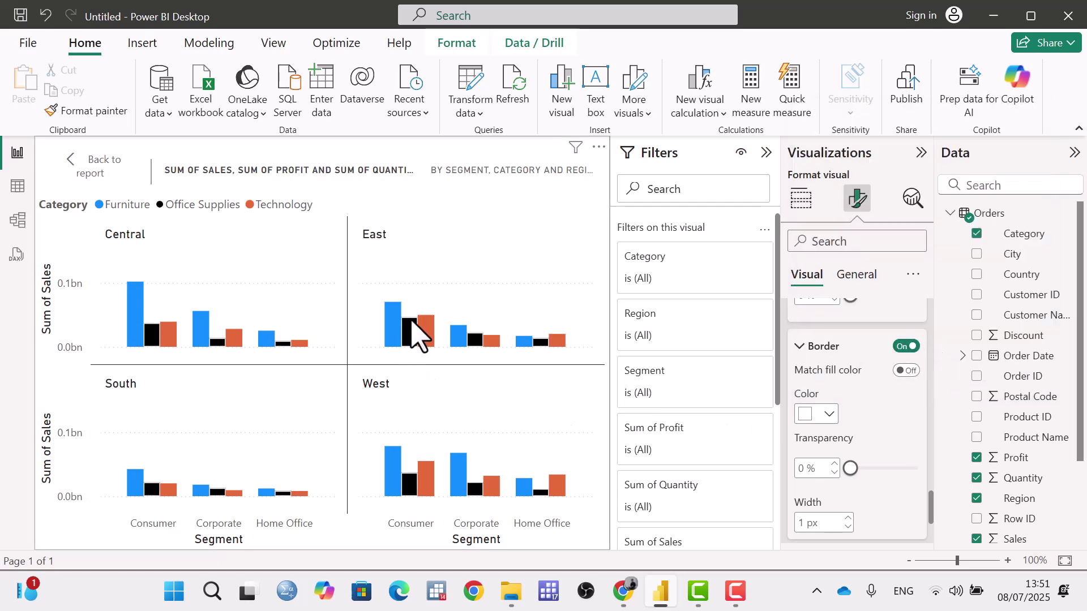
Step: Reset the column settings to default, discarding the Office Supplies color and border changes
{"action": "scroll", "coordinate": [826, 418], "scroll_direction": "down", "scroll_amount": 2}
{"action": "scroll", "coordinate": [827, 422], "scroll_direction": "up", "scroll_amount": 3}
{"action": "scroll", "coordinate": [849, 413], "scroll_direction": "up", "scroll_amount": 2}
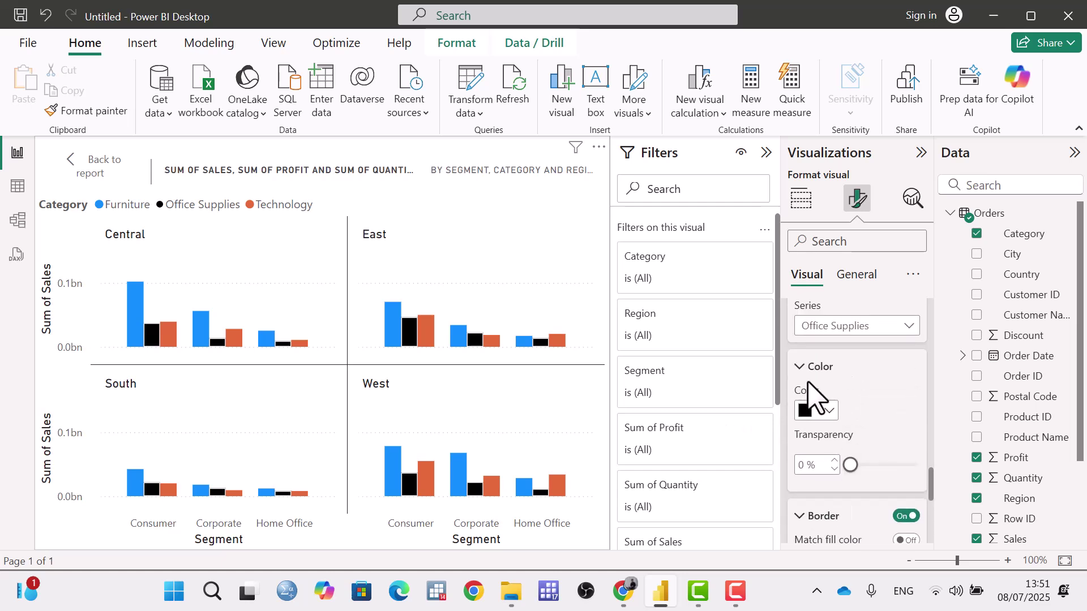
{"action": "scroll", "coordinate": [855, 444], "scroll_direction": "down", "scroll_amount": 5}
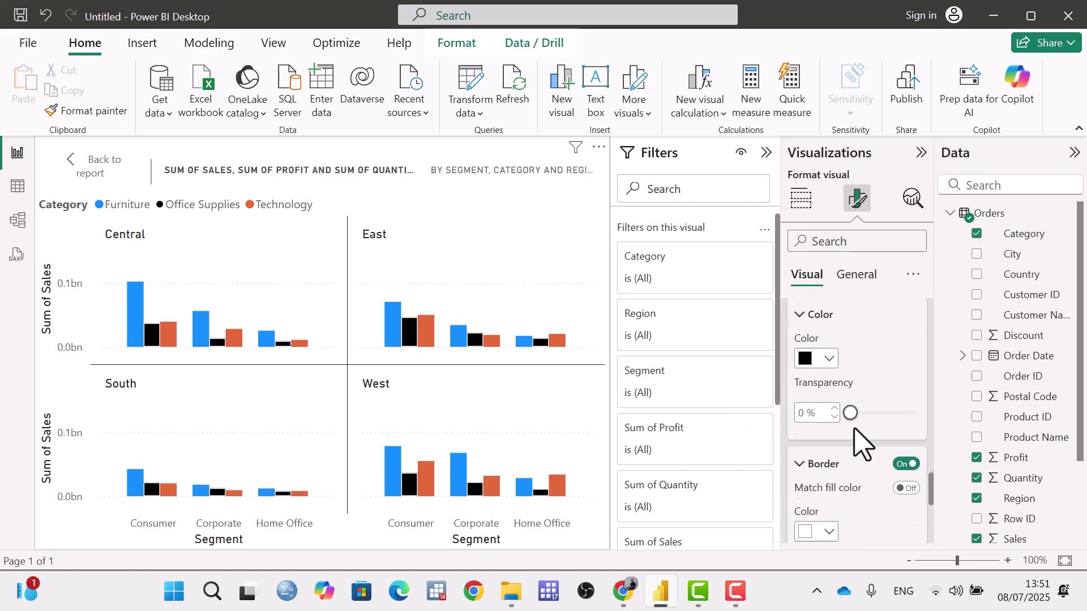
{"action": "scroll", "coordinate": [837, 478], "scroll_direction": "down", "scroll_amount": 1}
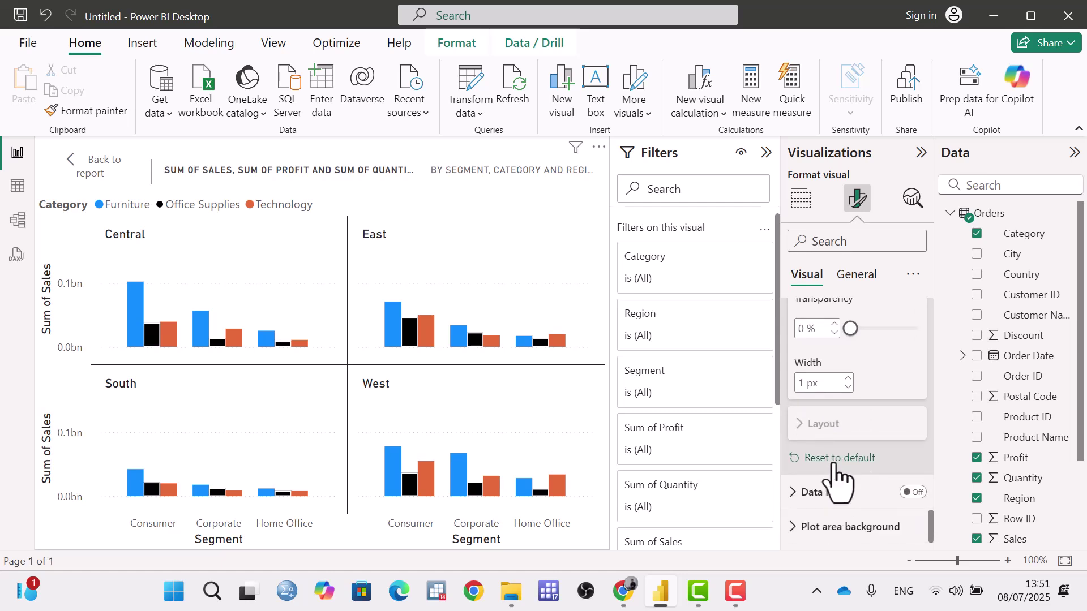
{"action": "left_click", "coordinate": [839, 457]}
Step: Turn on data labels for the chart's columns
{"action": "scroll", "coordinate": [855, 464], "scroll_direction": "down", "scroll_amount": 3}
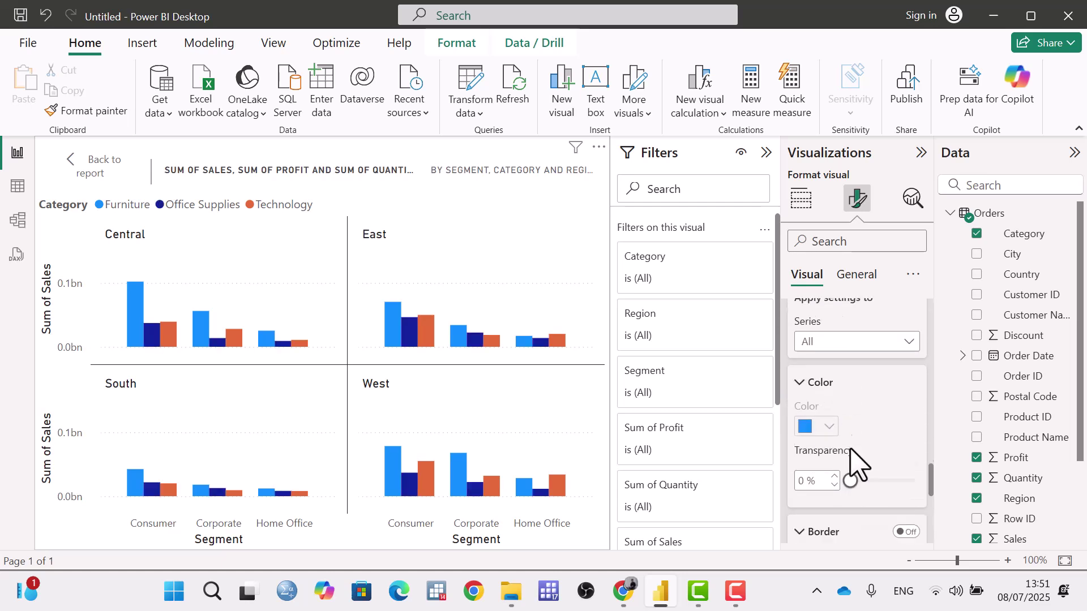
{"action": "scroll", "coordinate": [854, 452], "scroll_direction": "down", "scroll_amount": 4}
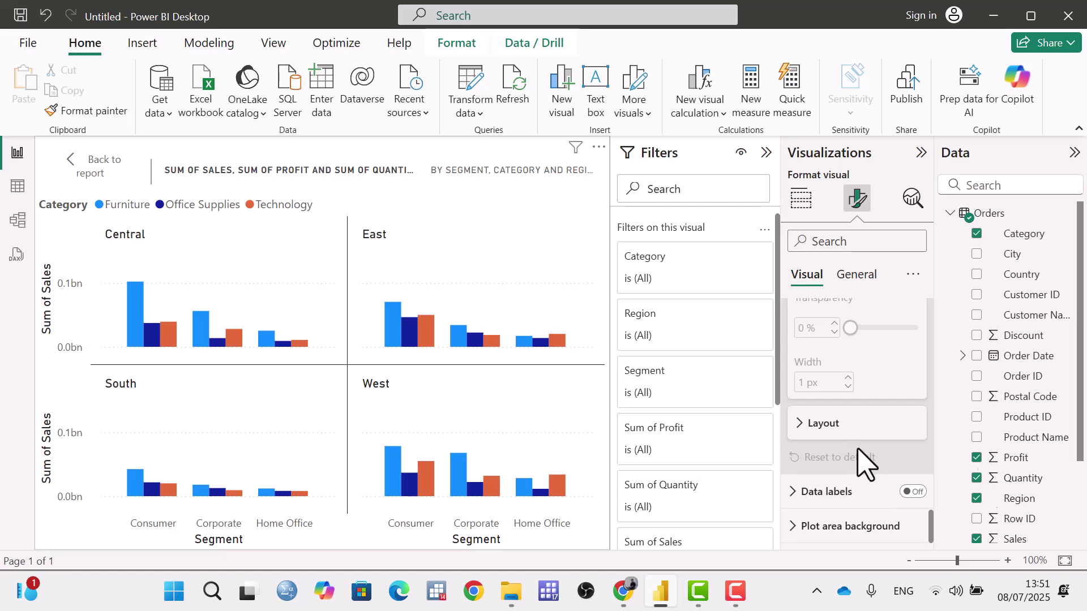
{"action": "left_click", "coordinate": [921, 492]}
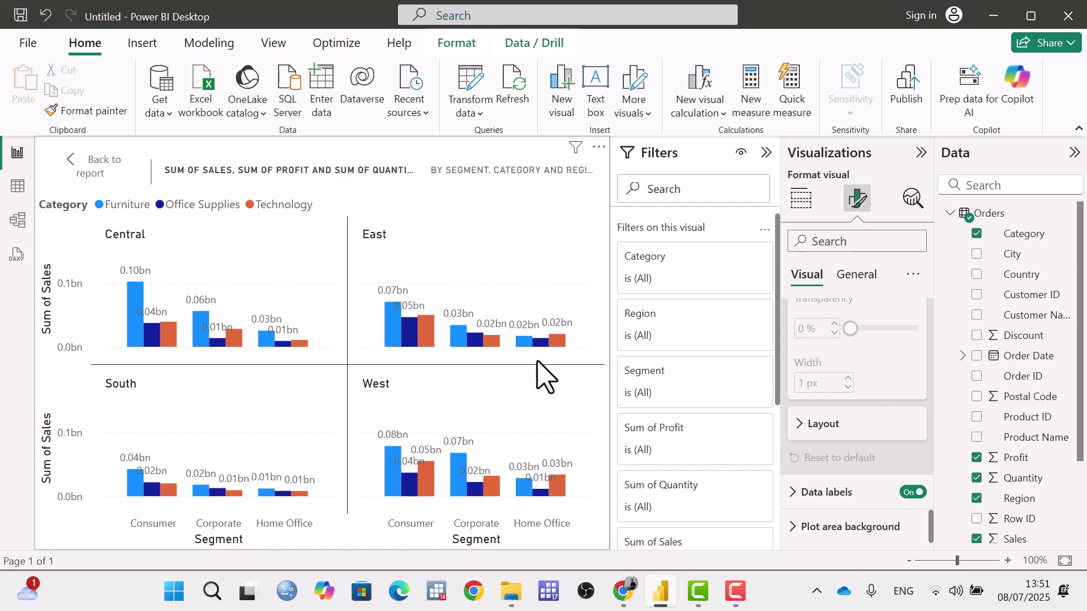
Step: Hide the data labels of the Furniture series only
{"action": "left_click", "coordinate": [794, 492]}
{"action": "scroll", "coordinate": [855, 487], "scroll_direction": "down", "scroll_amount": 3}
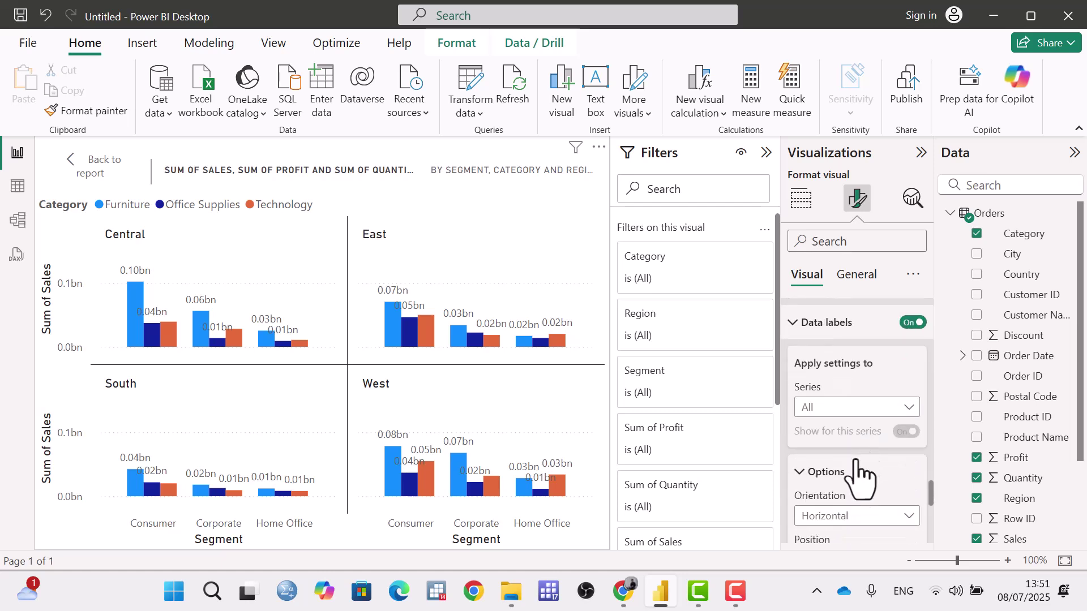
{"action": "left_click", "coordinate": [892, 416]}
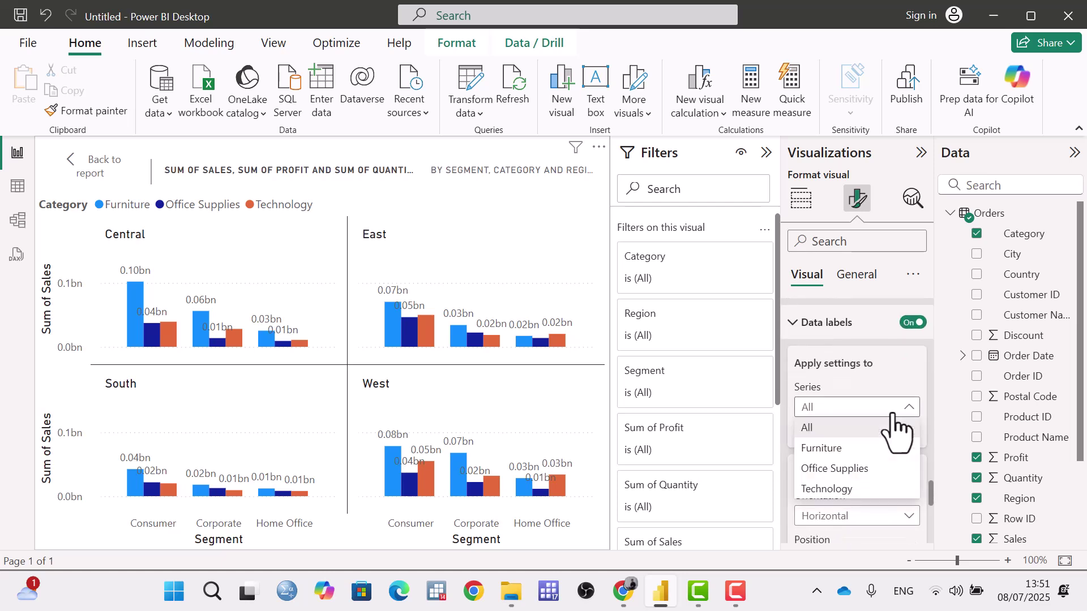
{"action": "left_click", "coordinate": [851, 440]}
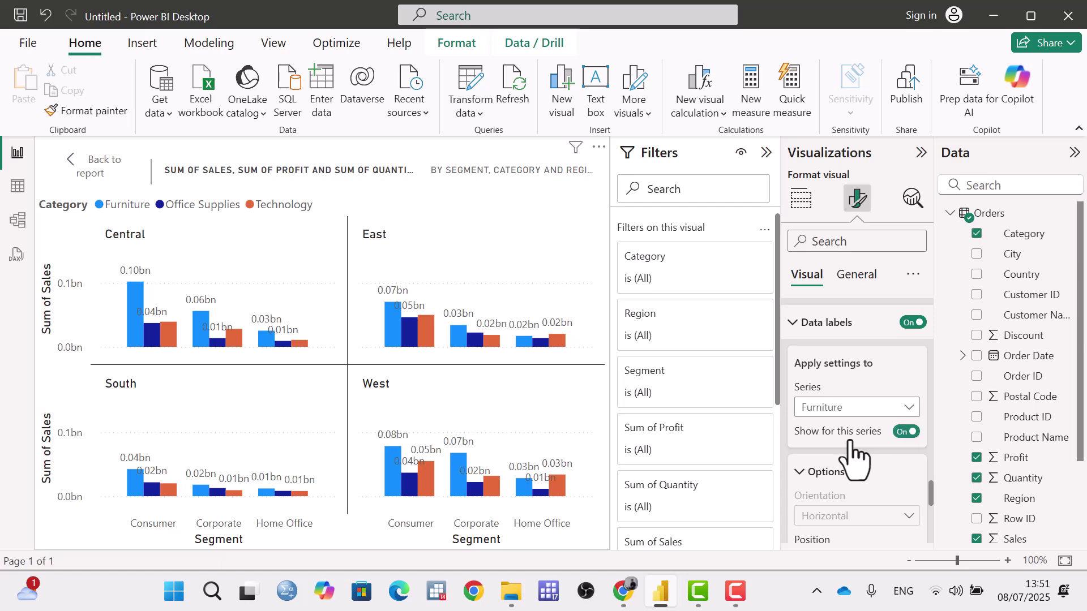
{"action": "left_click", "coordinate": [906, 432]}
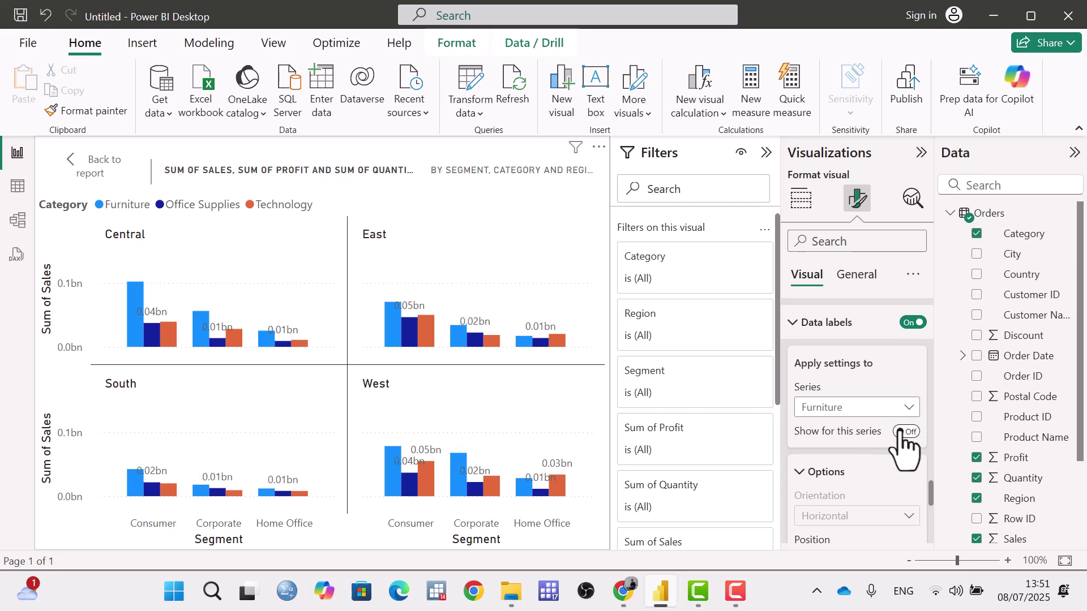
Step: Hide the data labels of the Office Supplies series only
{"action": "mouse_move", "coordinate": [459, 330]}
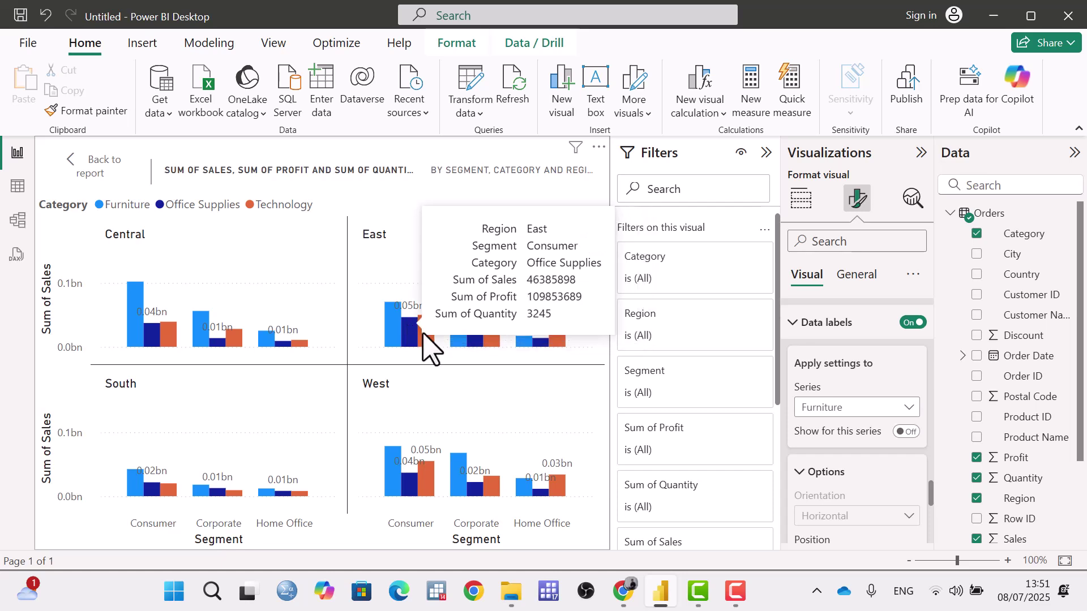
{"action": "left_click", "coordinate": [879, 409]}
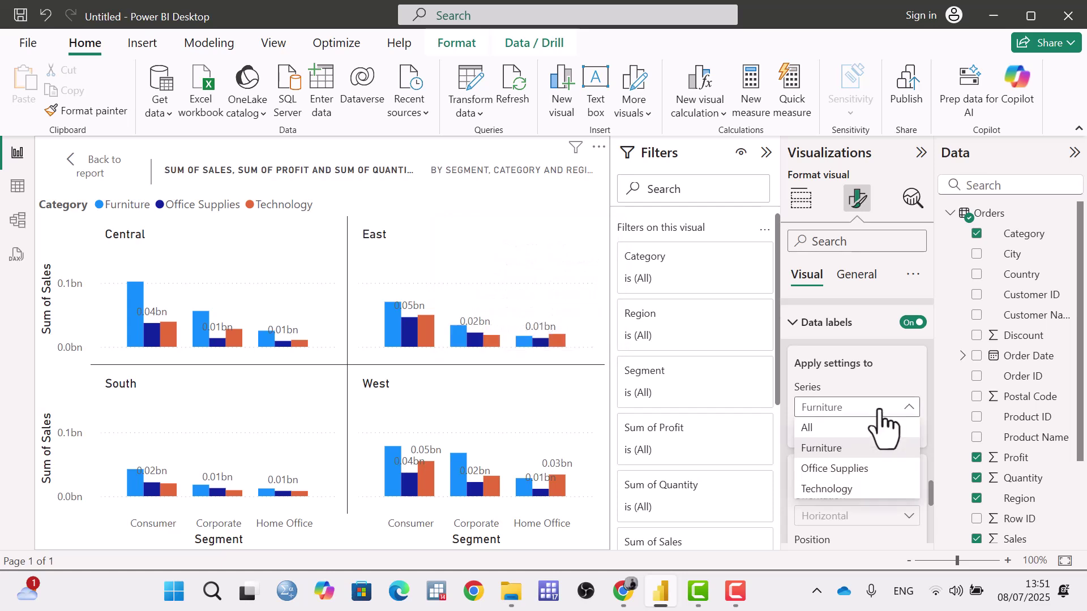
{"action": "left_click", "coordinate": [850, 468]}
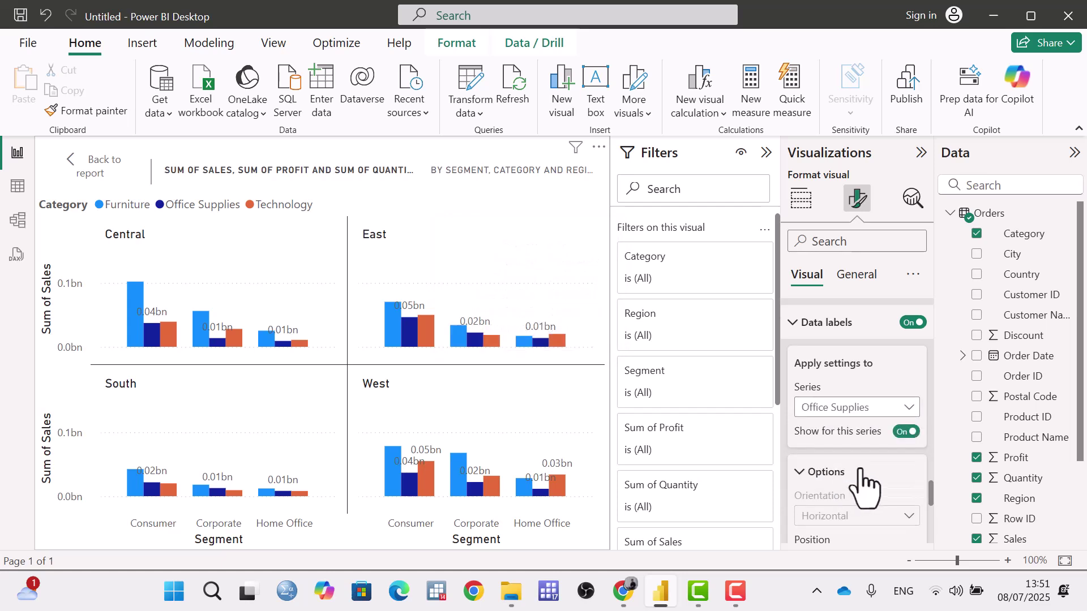
{"action": "left_click", "coordinate": [906, 432]}
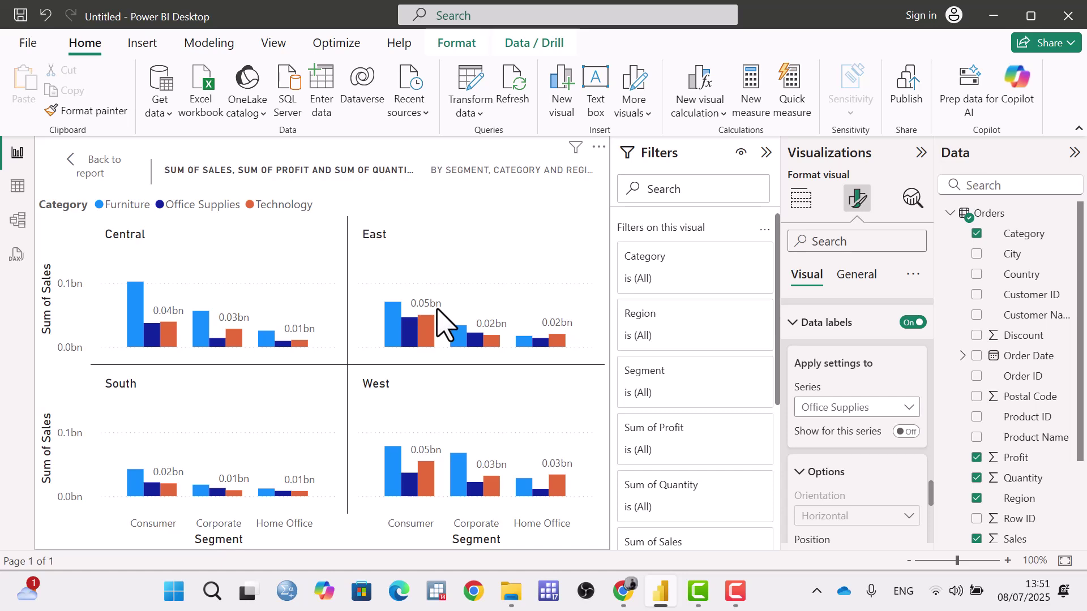
Step: For all series, set the data labels to vertical orientation and their position to Inside center
{"action": "left_click", "coordinate": [859, 416]}
{"action": "left_click", "coordinate": [822, 430]}
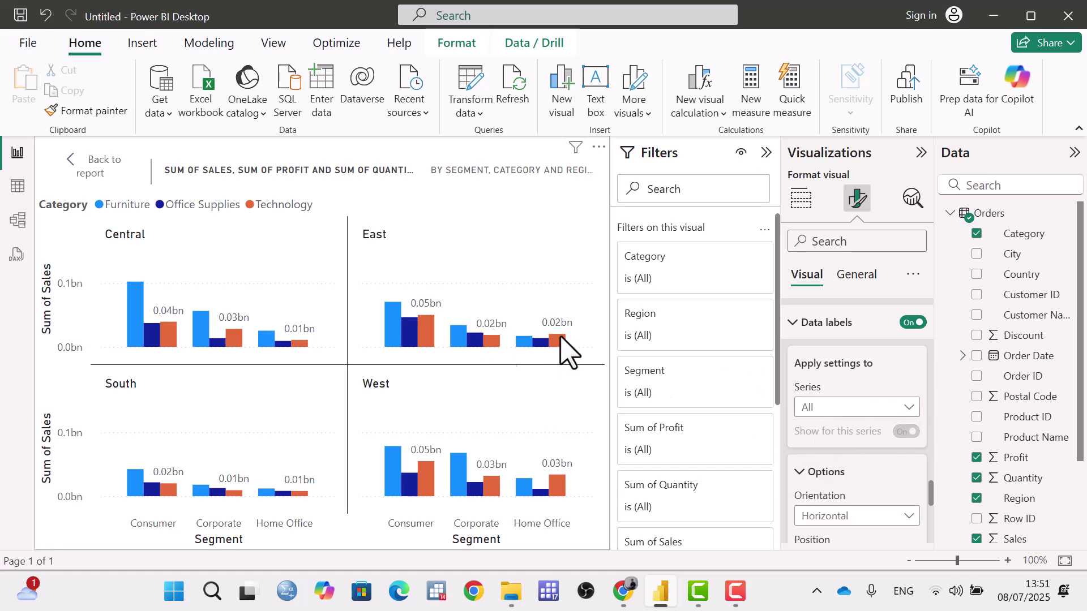
{"action": "scroll", "coordinate": [724, 400], "scroll_direction": "down", "scroll_amount": 3}
{"action": "scroll", "coordinate": [902, 419], "scroll_direction": "down", "scroll_amount": 2}
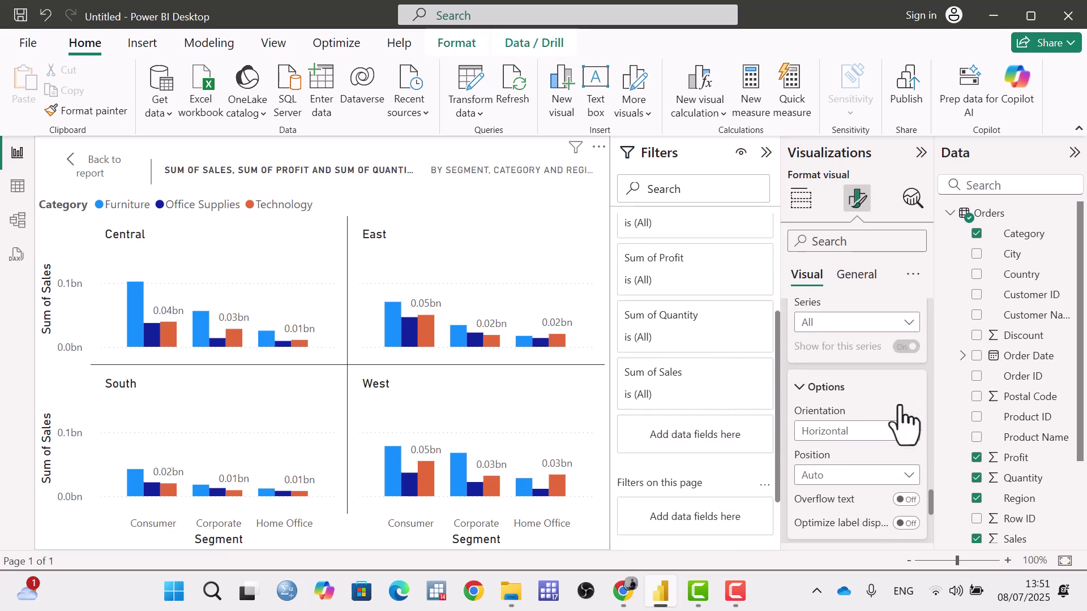
{"action": "scroll", "coordinate": [911, 419], "scroll_direction": "down", "scroll_amount": 2}
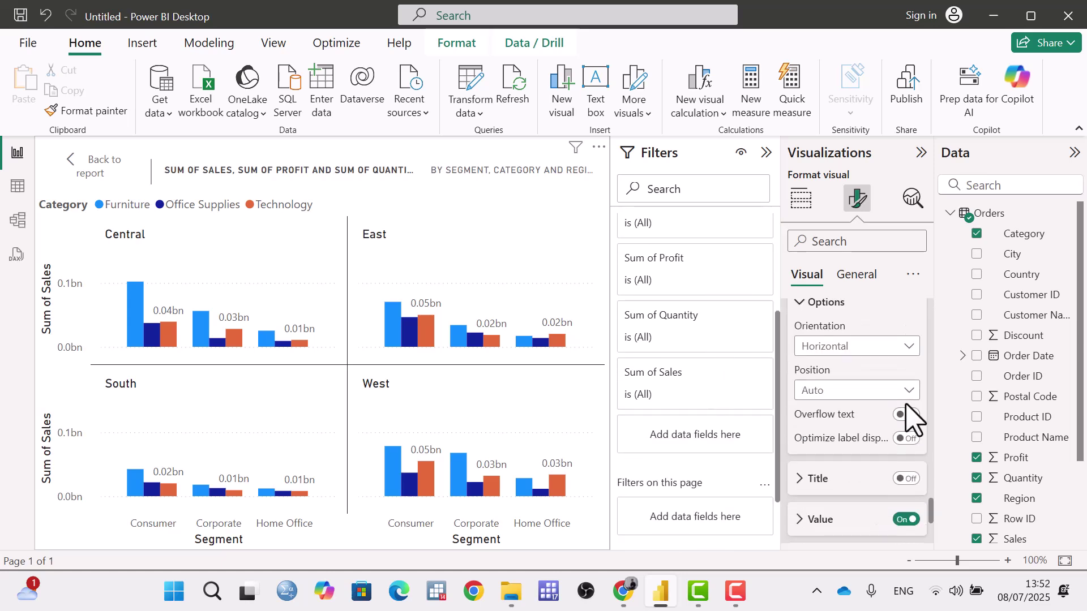
{"action": "left_click", "coordinate": [904, 348]}
{"action": "left_click", "coordinate": [880, 367]}
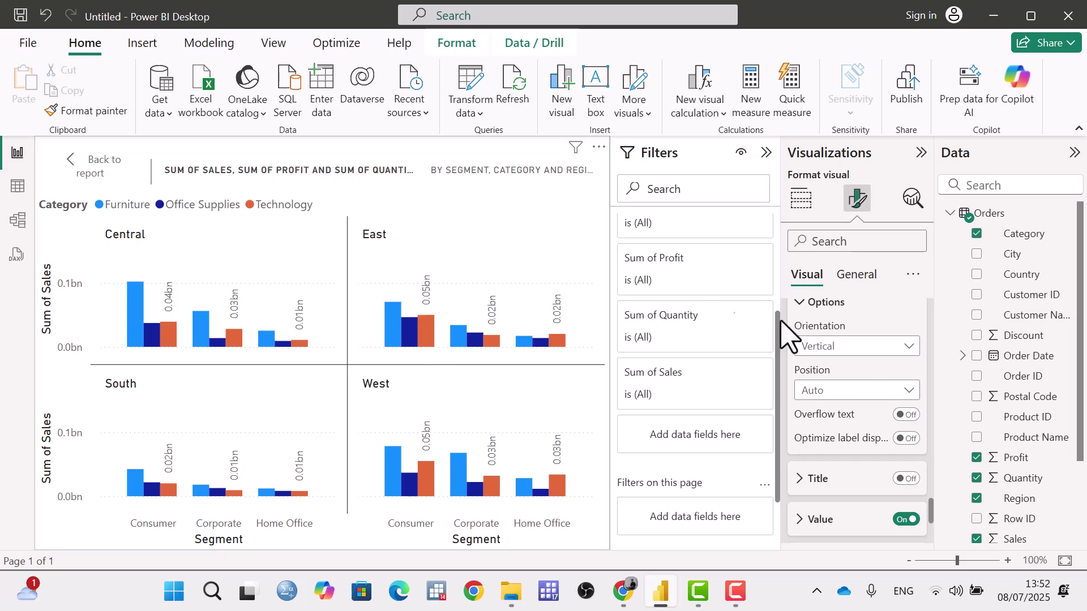
{"action": "left_click", "coordinate": [876, 391]}
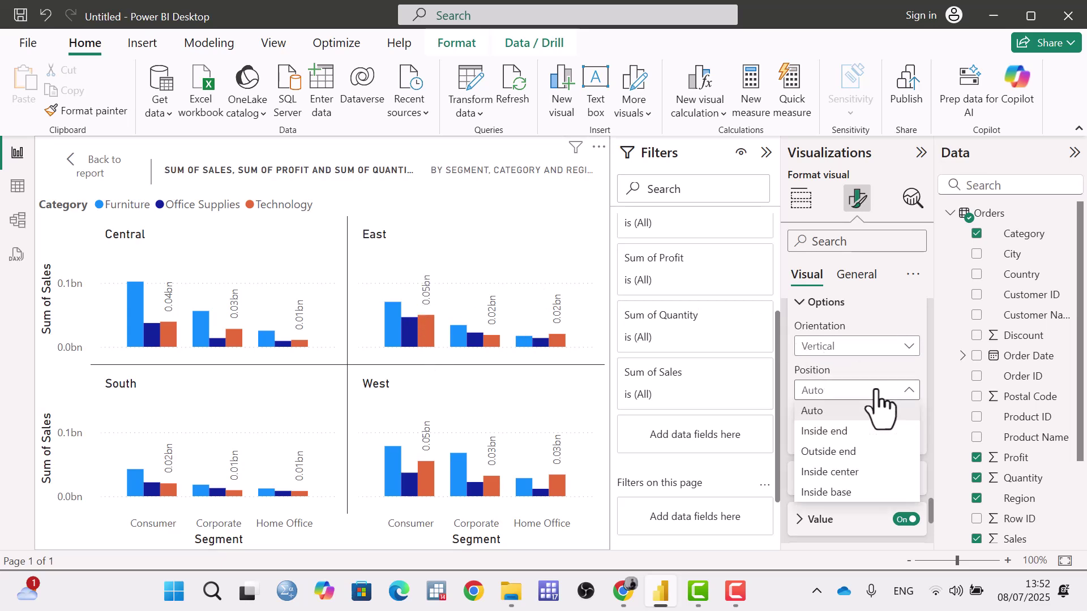
{"action": "left_click", "coordinate": [866, 474]}
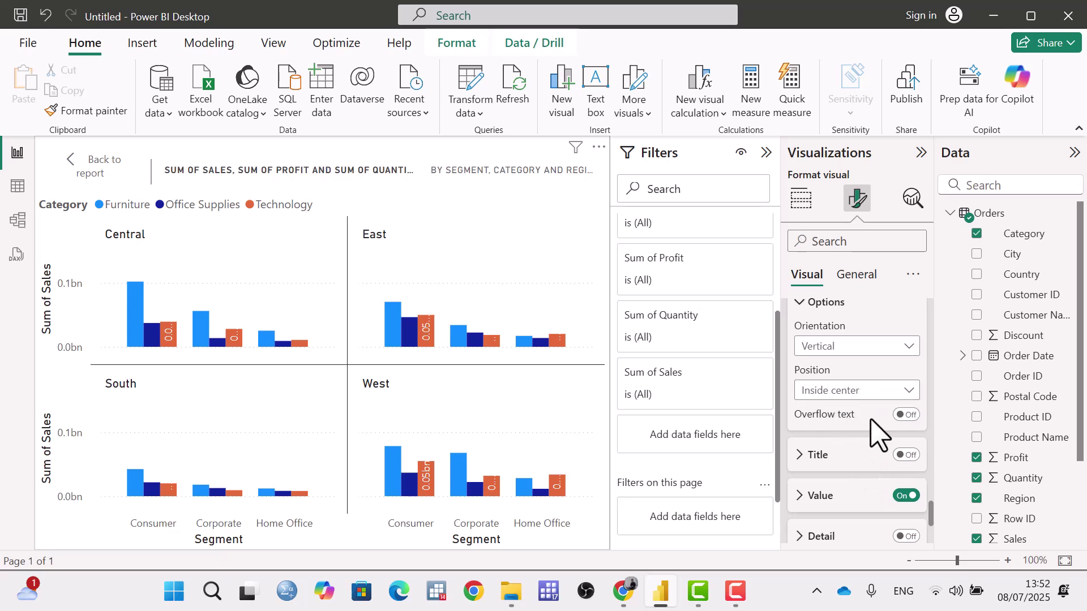
Step: Turn on the data label title and set its content to Custom
{"action": "scroll", "coordinate": [878, 425], "scroll_direction": "up", "scroll_amount": 1}
{"action": "scroll", "coordinate": [878, 424], "scroll_direction": "down", "scroll_amount": 3}
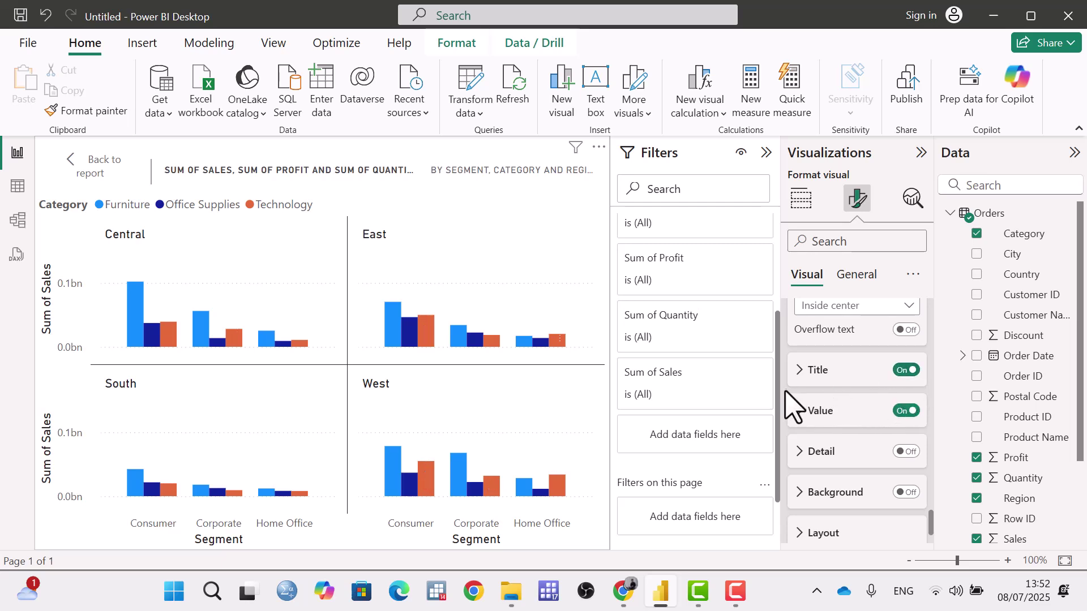
{"action": "left_click", "coordinate": [800, 372]}
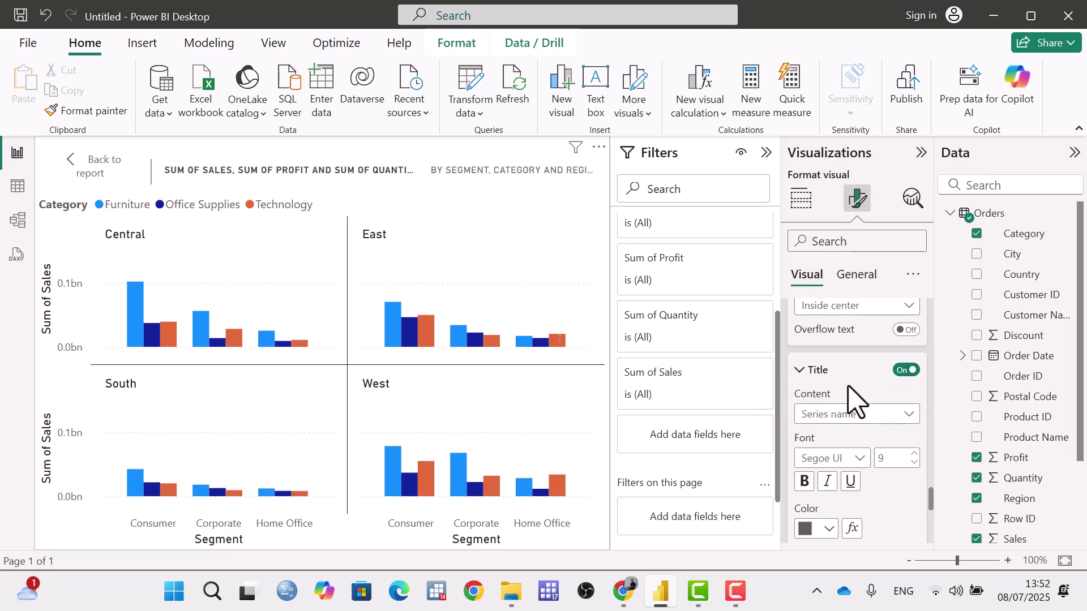
{"action": "scroll", "coordinate": [854, 400], "scroll_direction": "down", "scroll_amount": 2}
{"action": "scroll", "coordinate": [882, 342], "scroll_direction": "up", "scroll_amount": 2}
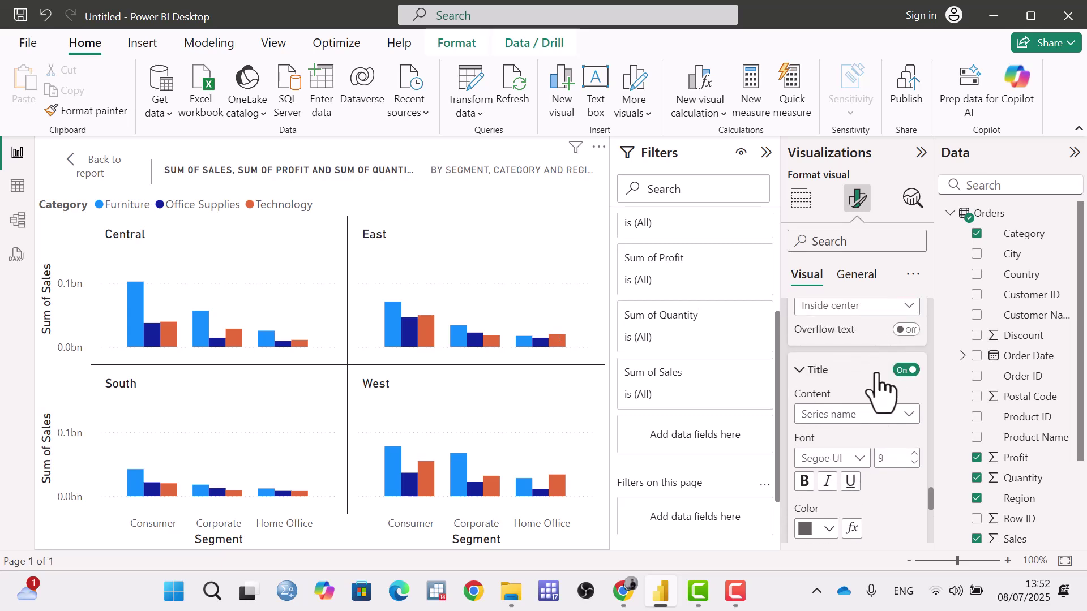
{"action": "left_click", "coordinate": [872, 415]}
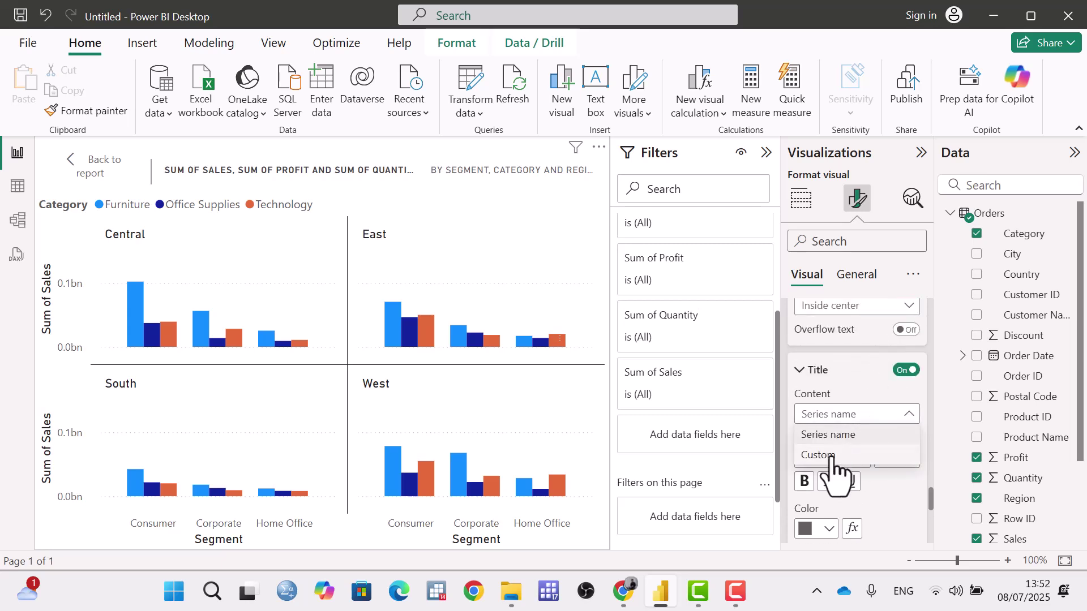
{"action": "left_click", "coordinate": [848, 456]}
{"action": "left_click", "coordinate": [865, 412]}
{"action": "left_click", "coordinate": [877, 436]}
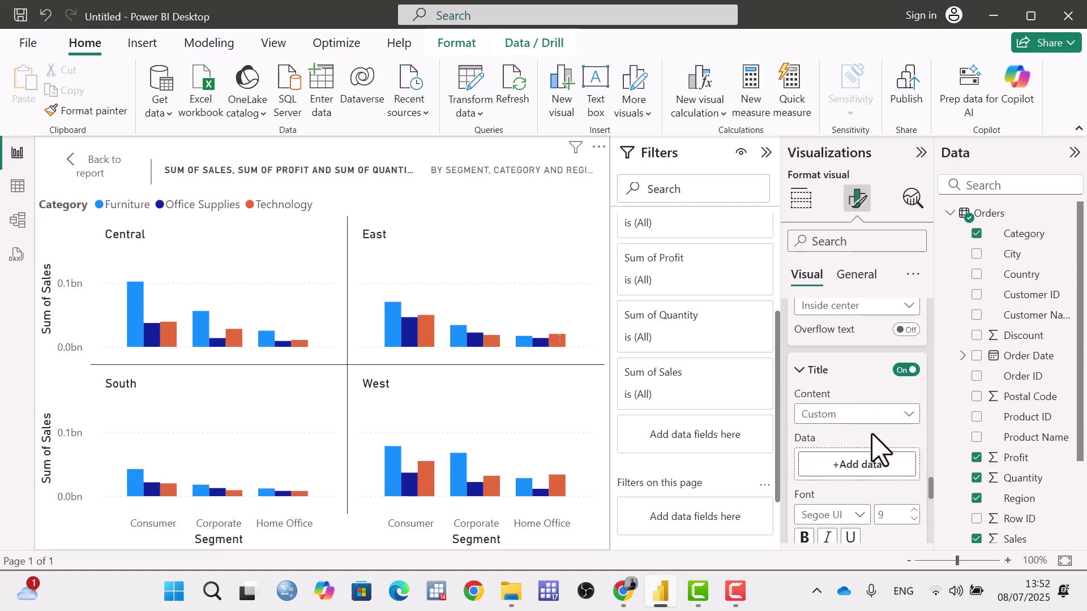
{"action": "left_click", "coordinate": [800, 370]}
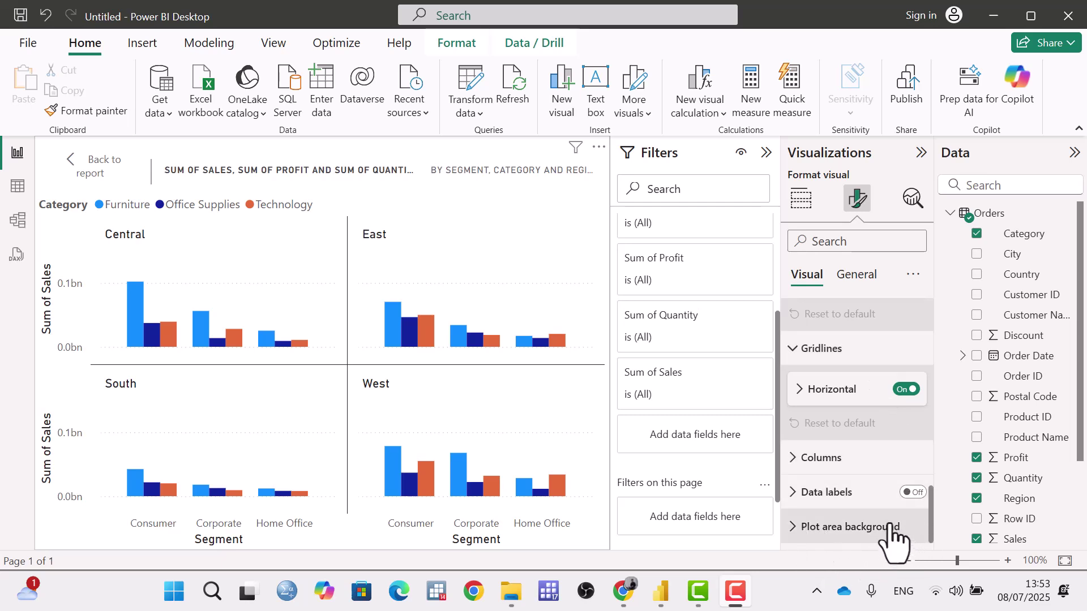
Step: Open the image picker for the plot area background and cancel it without choosing a file
{"action": "left_click", "coordinate": [832, 528]}
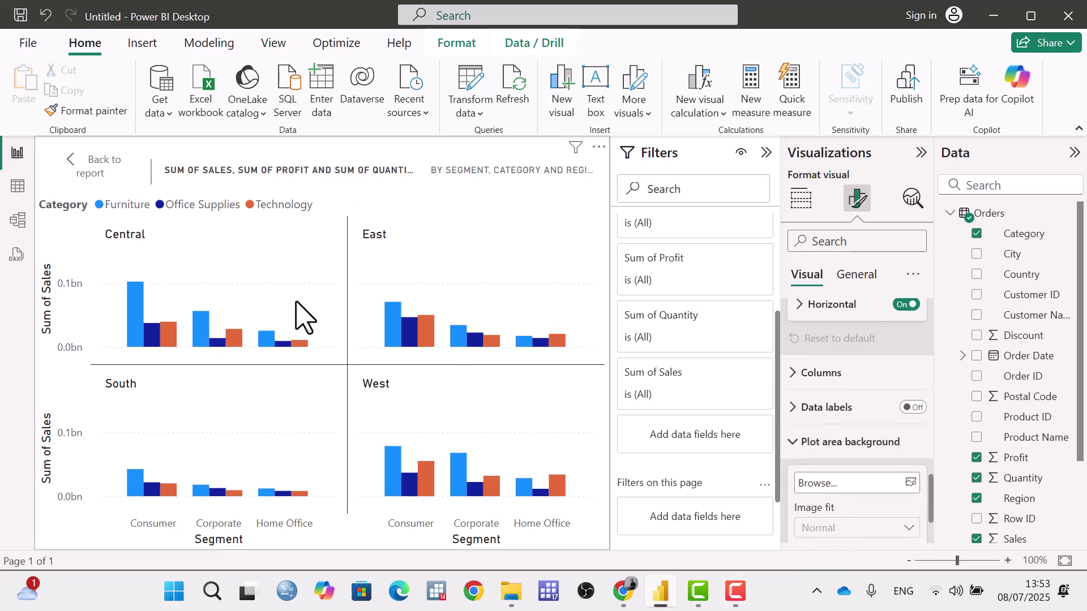
{"action": "left_click", "coordinate": [910, 484]}
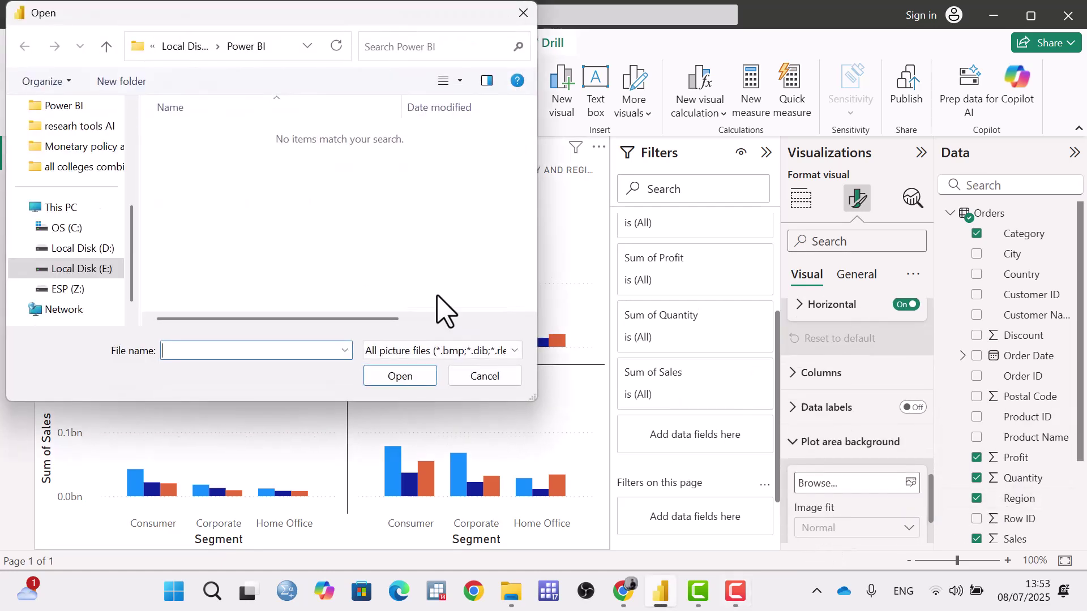
{"action": "left_click", "coordinate": [484, 376]}
Step: Collapse the small multiples background settings and the whole Small multiples section
{"action": "scroll", "coordinate": [880, 532], "scroll_direction": "up", "scroll_amount": 5}
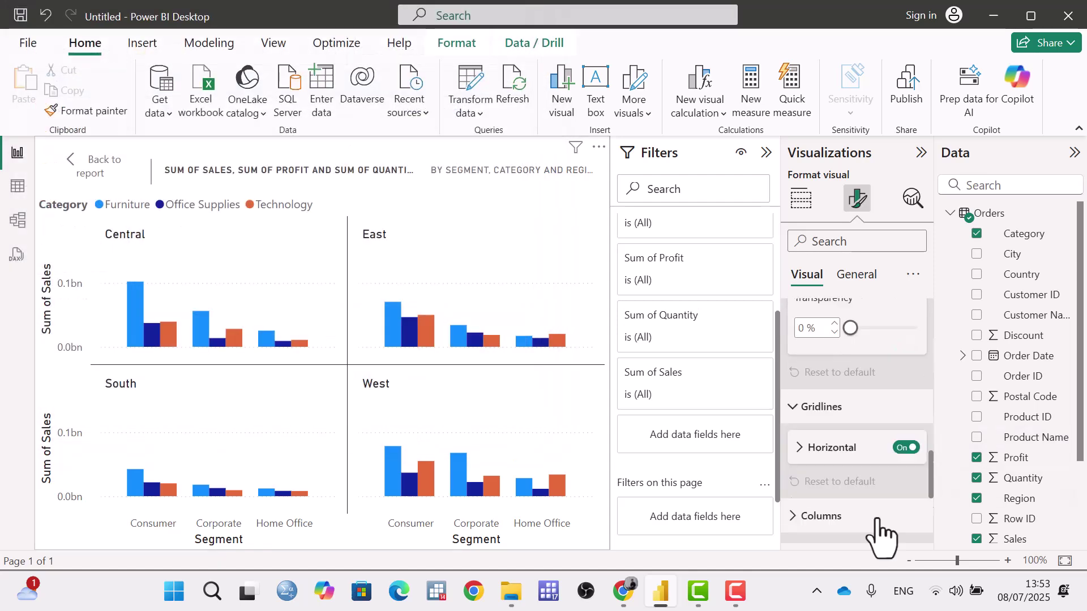
{"action": "scroll", "coordinate": [877, 535], "scroll_direction": "up", "scroll_amount": 3}
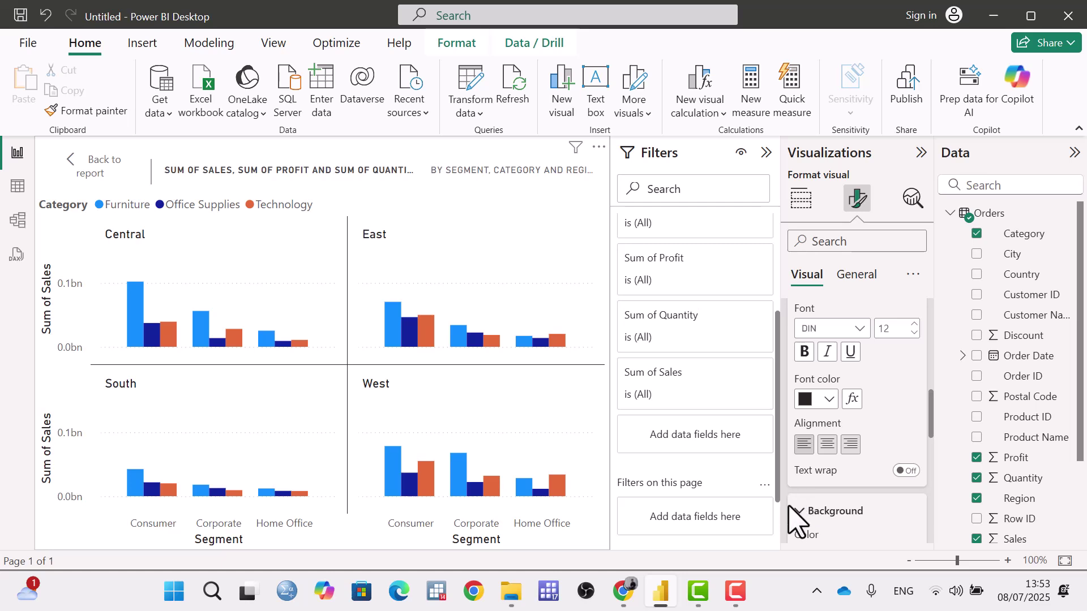
{"action": "scroll", "coordinate": [837, 509], "scroll_direction": "down", "scroll_amount": 3}
{"action": "left_click", "coordinate": [807, 342]}
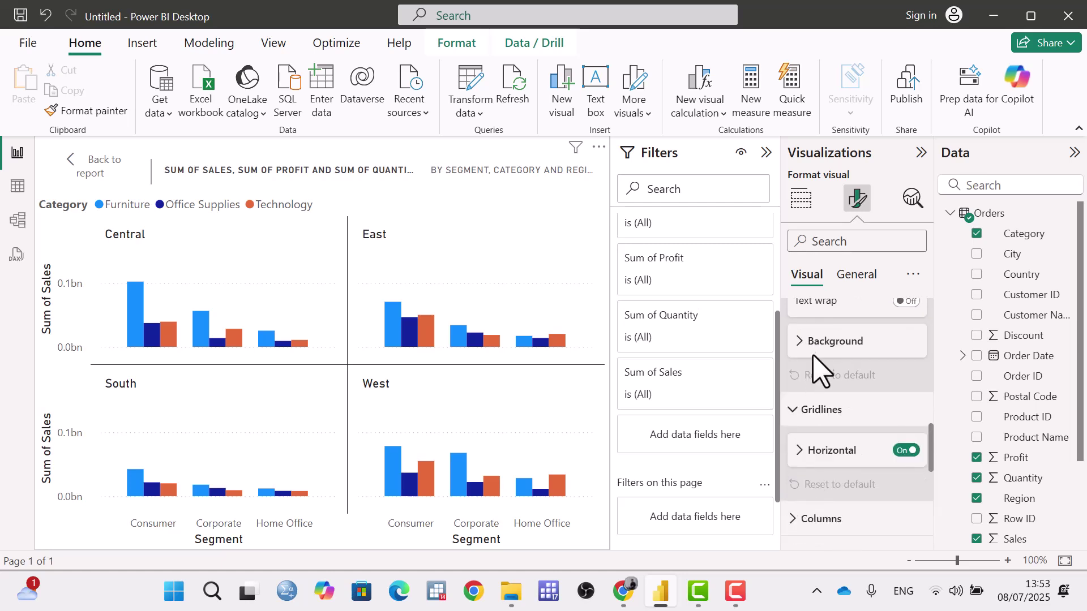
{"action": "scroll", "coordinate": [827, 357], "scroll_direction": "up", "scroll_amount": 4}
{"action": "scroll", "coordinate": [821, 306], "scroll_direction": "up", "scroll_amount": 8}
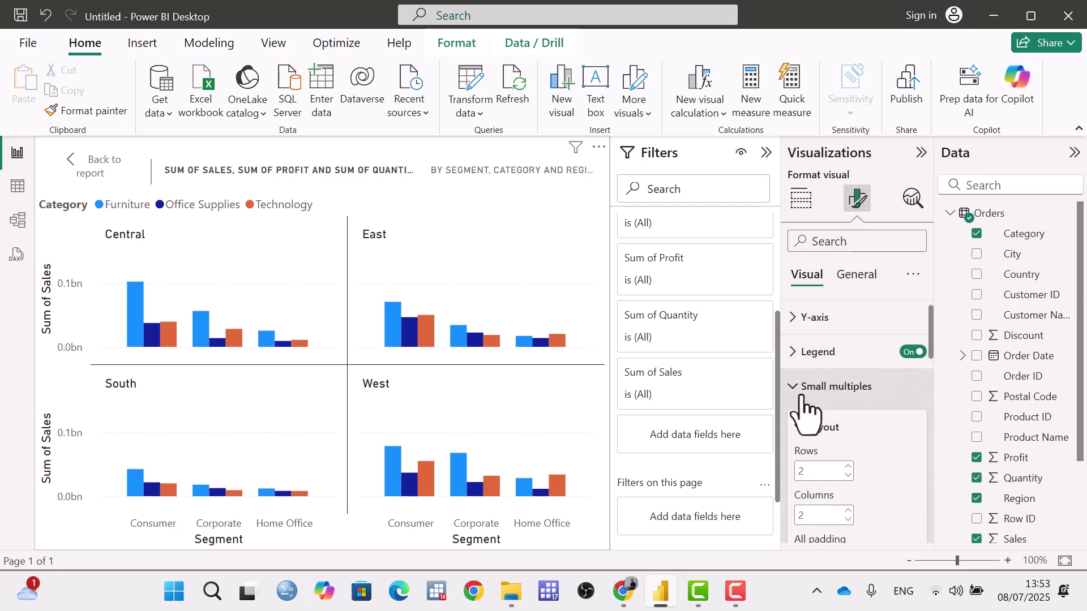
{"action": "left_click", "coordinate": [795, 386]}
{"action": "scroll", "coordinate": [798, 396], "scroll_direction": "down", "scroll_amount": 3}
{"action": "scroll", "coordinate": [799, 396], "scroll_direction": "up", "scroll_amount": 4}
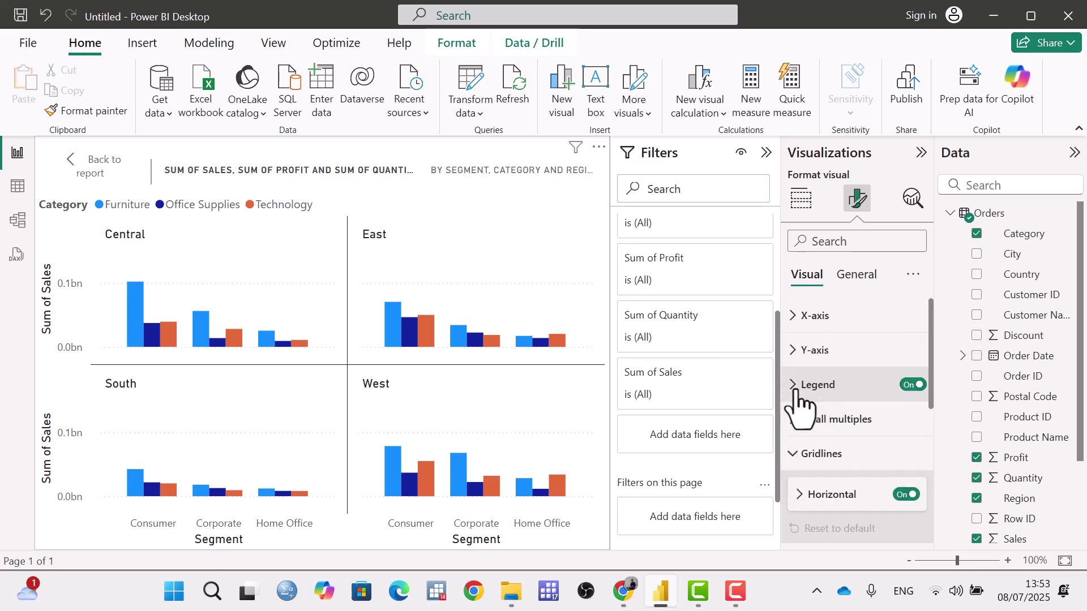
Step: Open the chart's general size properties, return to the report page and set the chart's height to 286
{"action": "left_click", "coordinate": [857, 275]}
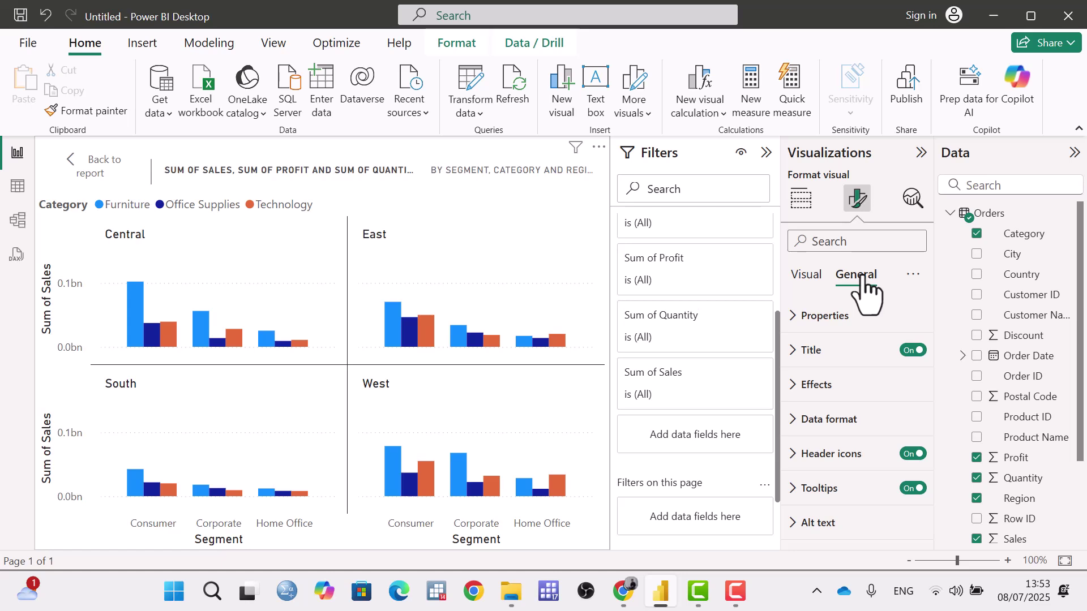
{"action": "left_click", "coordinate": [804, 318]}
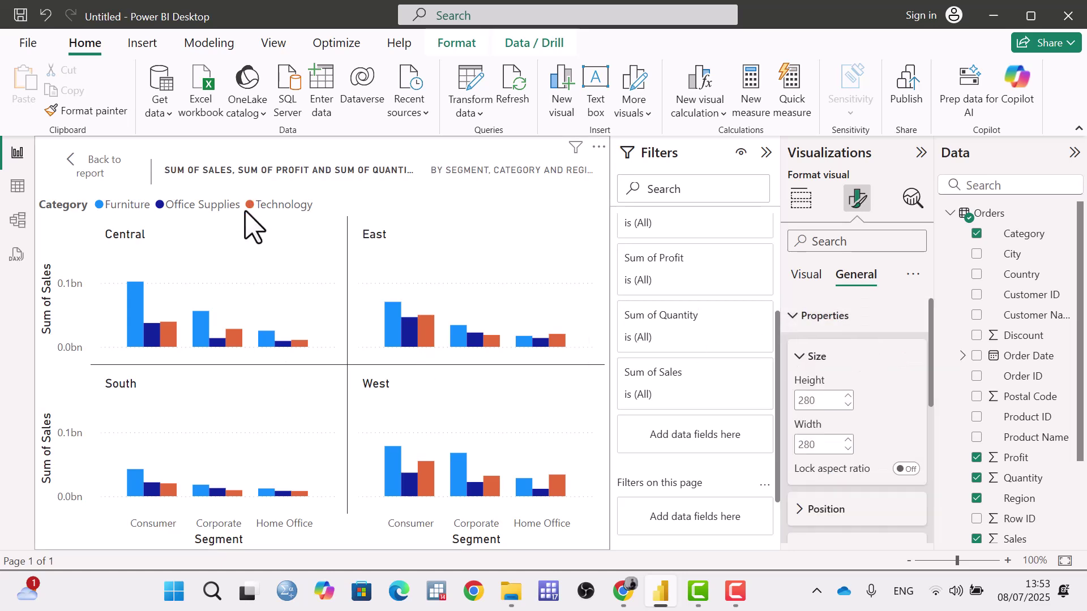
{"action": "left_click", "coordinate": [79, 167]}
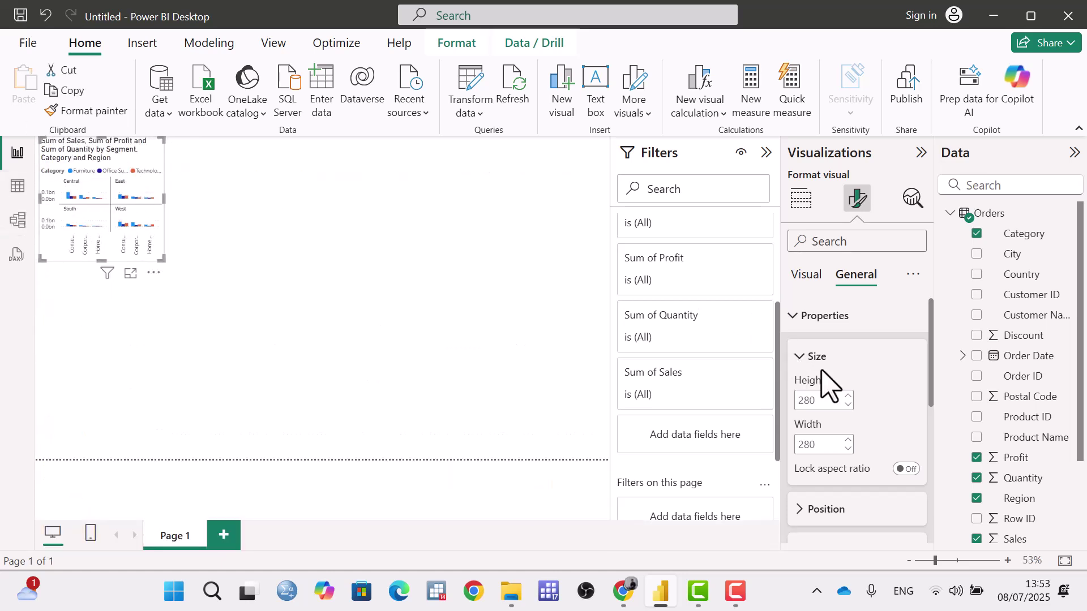
{"action": "left_click", "coordinate": [847, 396]}
{"action": "left_click", "coordinate": [848, 396]}
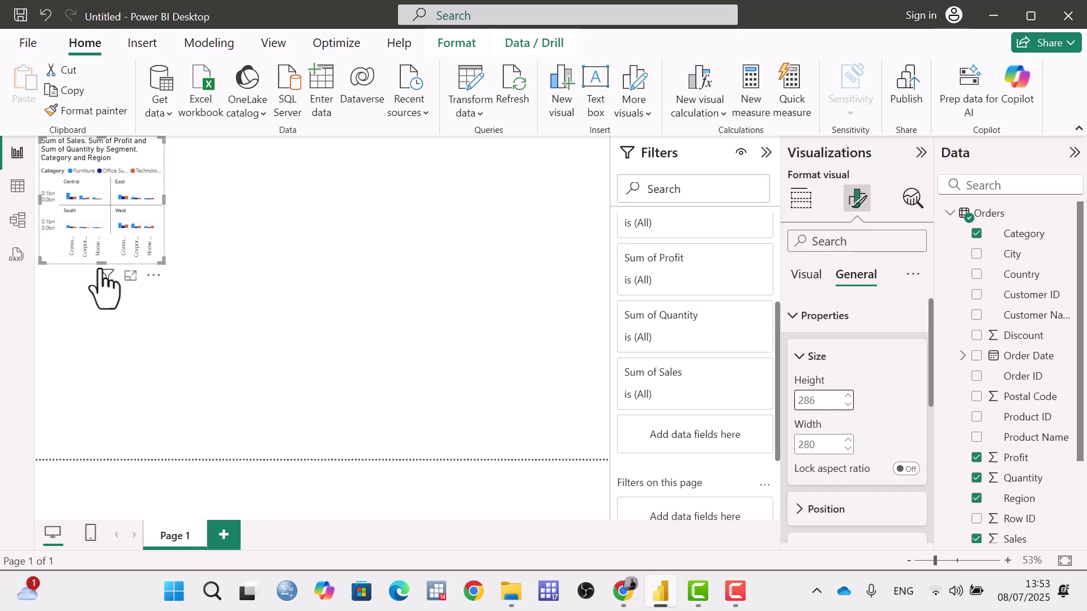
Step: Enlarge the chart on the page to about 417 high and 394 wide
{"action": "left_click_drag", "start_coordinate": [103, 262], "coordinate": [103, 323]}
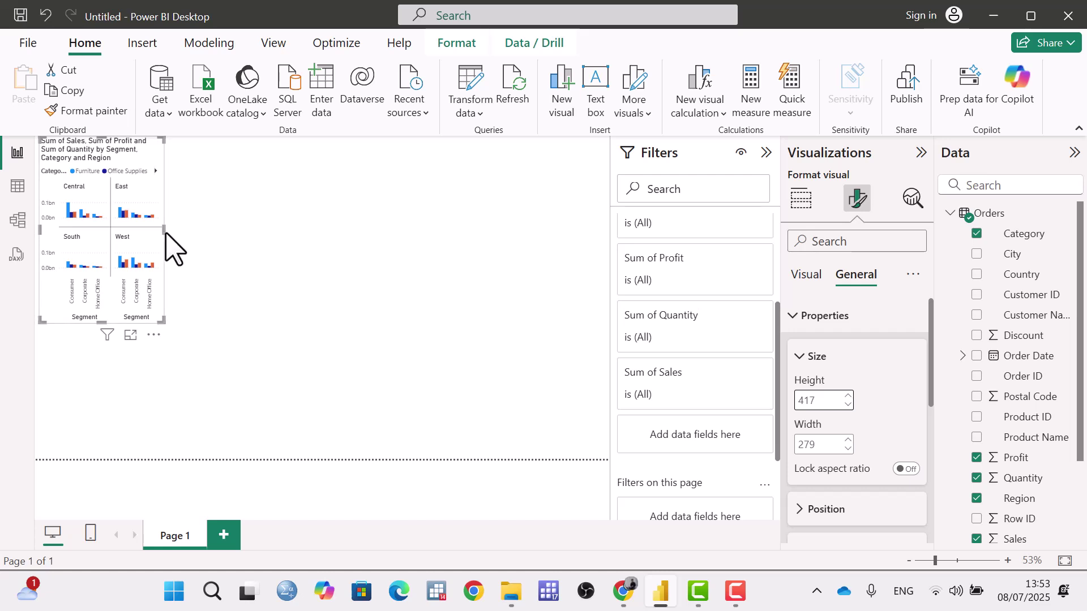
{"action": "left_click_drag", "start_coordinate": [165, 226], "coordinate": [215, 278]}
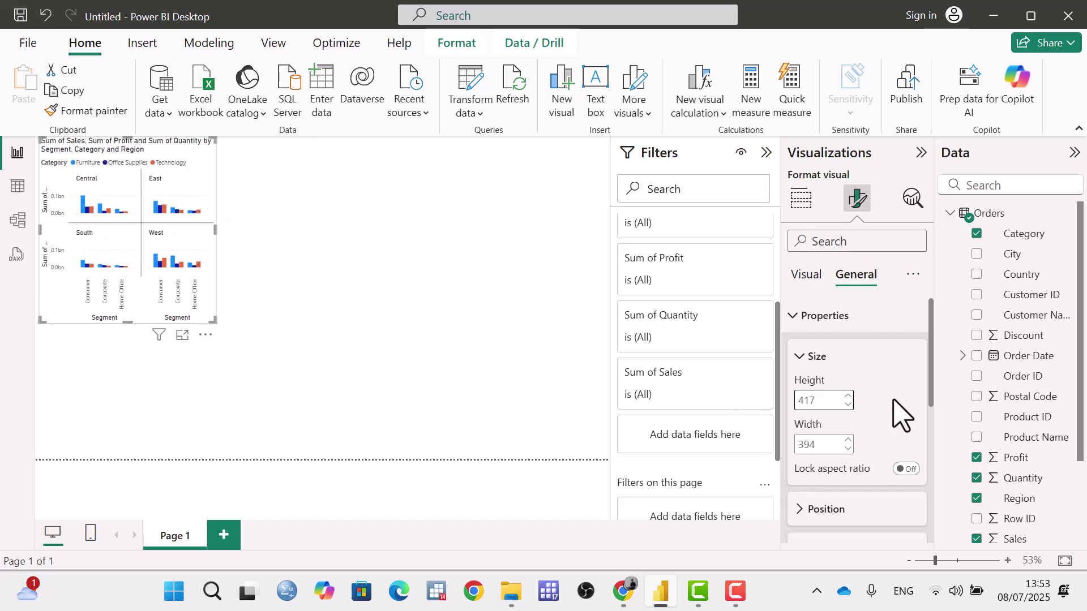
{"action": "left_click", "coordinate": [809, 356]}
Step: Examine the chart's general property settings, including size, position, padding and advanced options
{"action": "scroll", "coordinate": [890, 356], "scroll_direction": "down", "scroll_amount": 2}
{"action": "scroll", "coordinate": [889, 356], "scroll_direction": "up", "scroll_amount": 2}
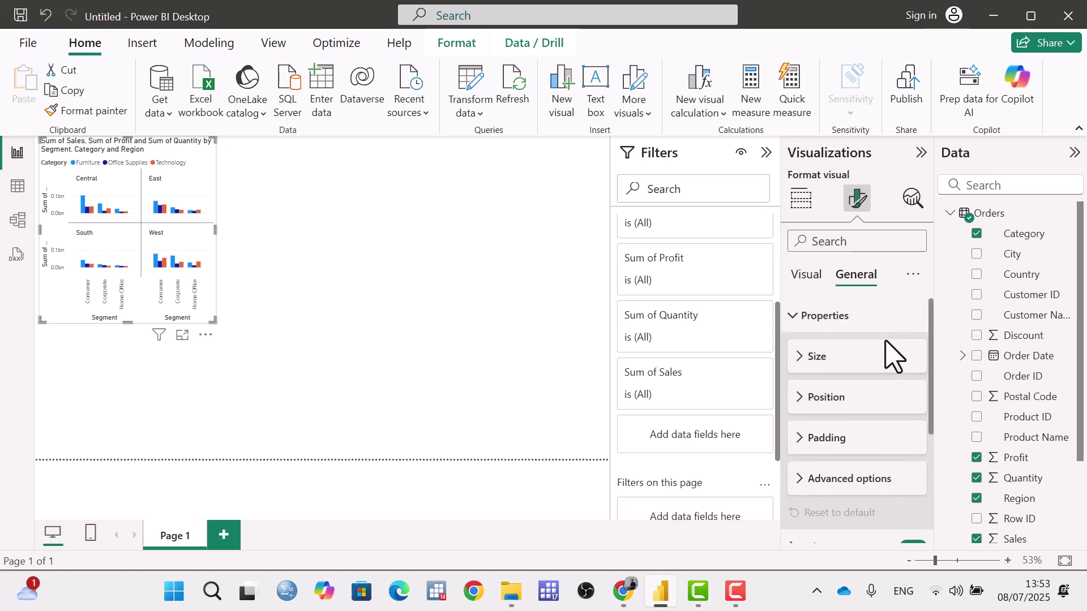
{"action": "left_click", "coordinate": [804, 357]}
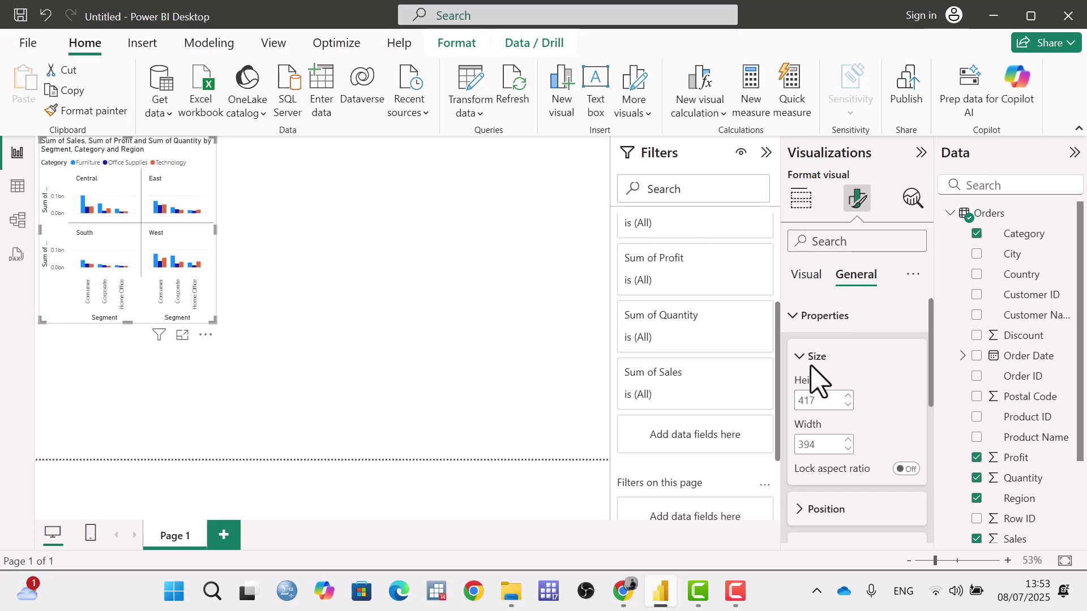
{"action": "left_click", "coordinate": [814, 361]}
{"action": "left_click", "coordinate": [806, 399]}
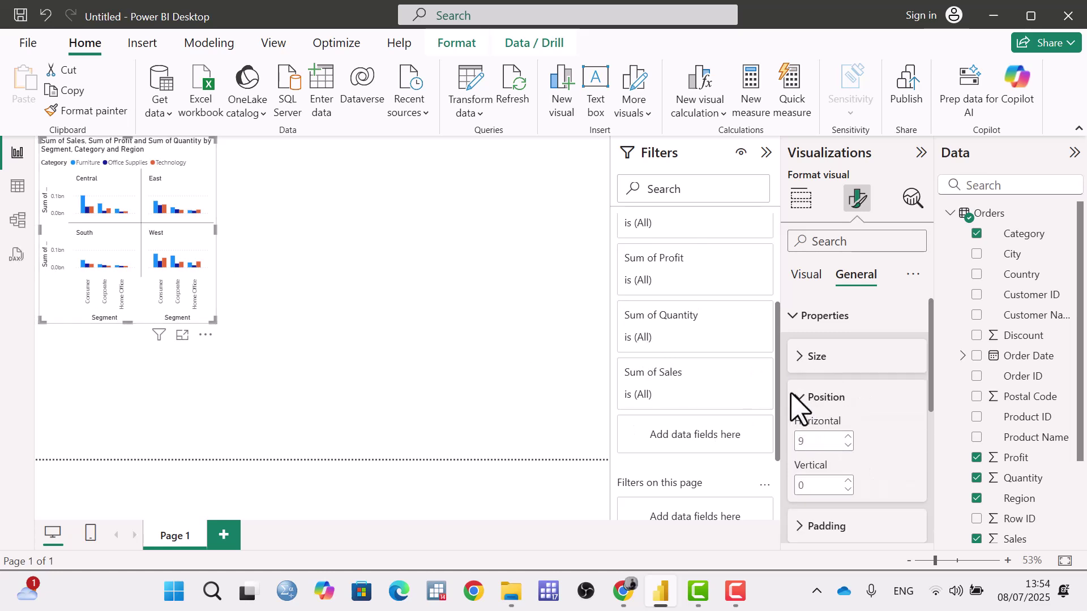
{"action": "left_click", "coordinate": [808, 399]}
{"action": "scroll", "coordinate": [809, 404], "scroll_direction": "down", "scroll_amount": 2}
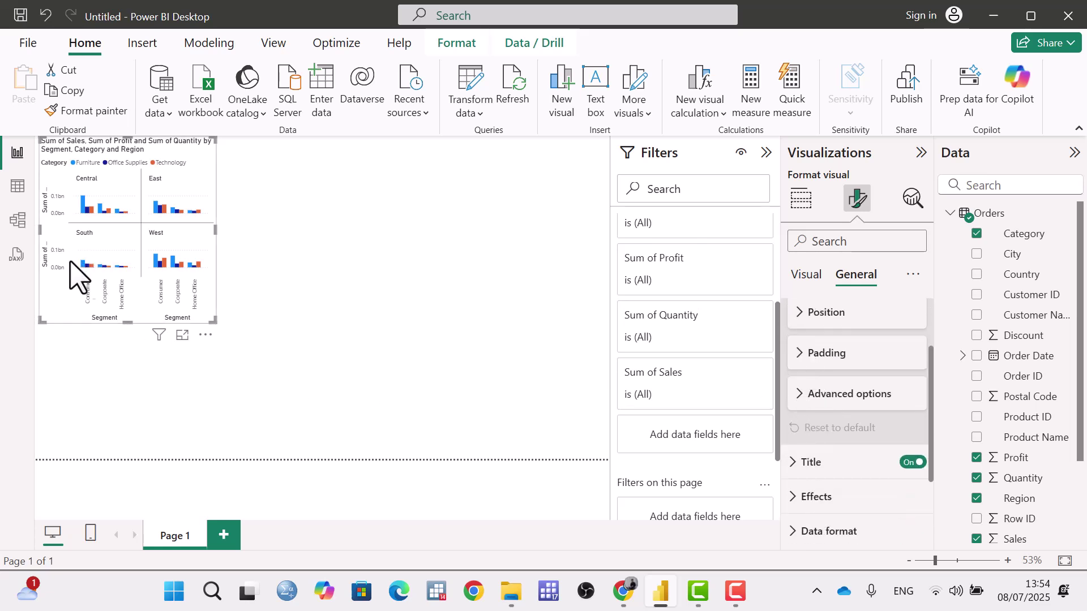
{"action": "scroll", "coordinate": [838, 438], "scroll_direction": "down", "scroll_amount": 2}
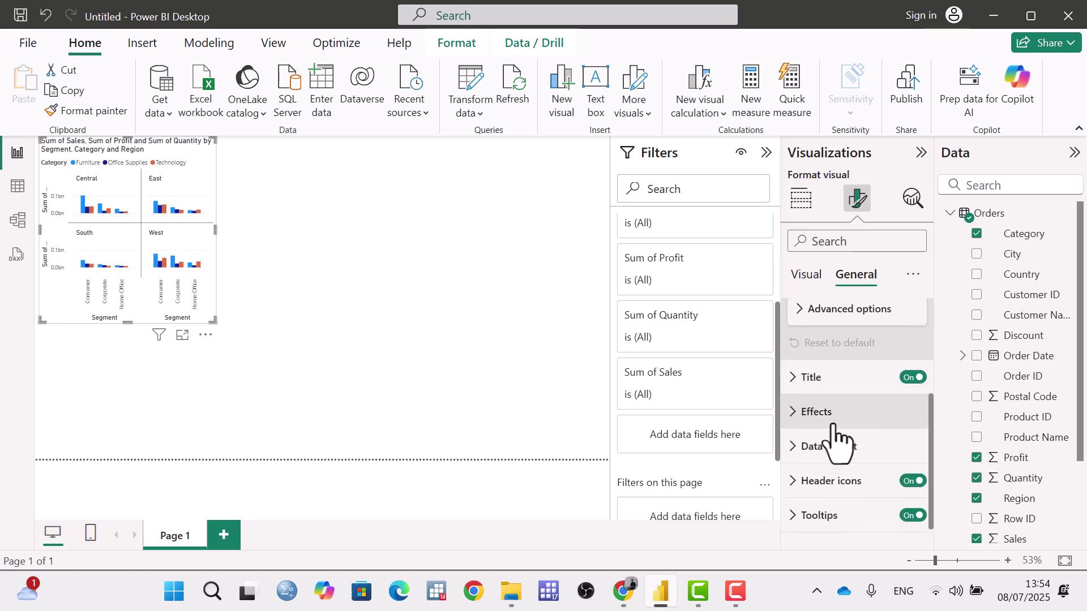
{"action": "scroll", "coordinate": [854, 369], "scroll_direction": "up", "scroll_amount": 2}
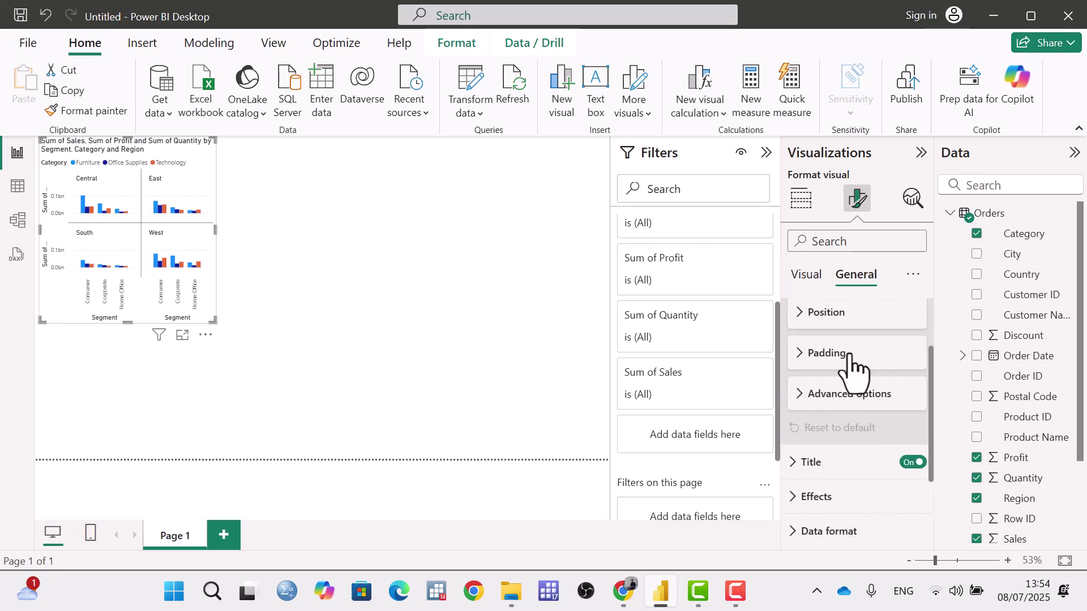
Step: Turn the chart's title off and back on
{"action": "scroll", "coordinate": [889, 396], "scroll_direction": "down", "scroll_amount": 1}
{"action": "scroll", "coordinate": [889, 390], "scroll_direction": "down", "scroll_amount": 1}
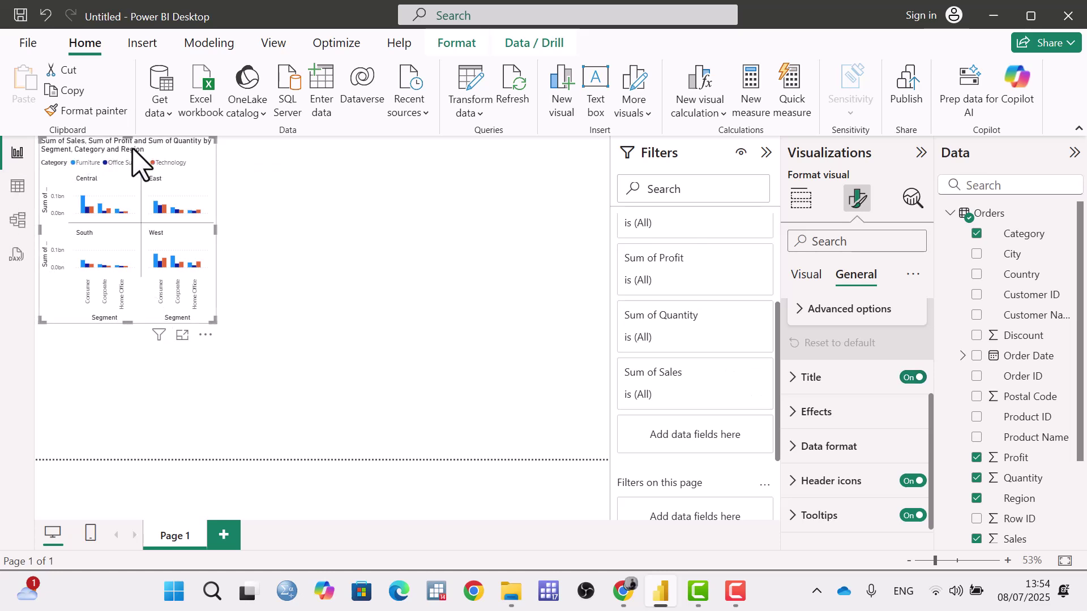
{"action": "left_click", "coordinate": [910, 378]}
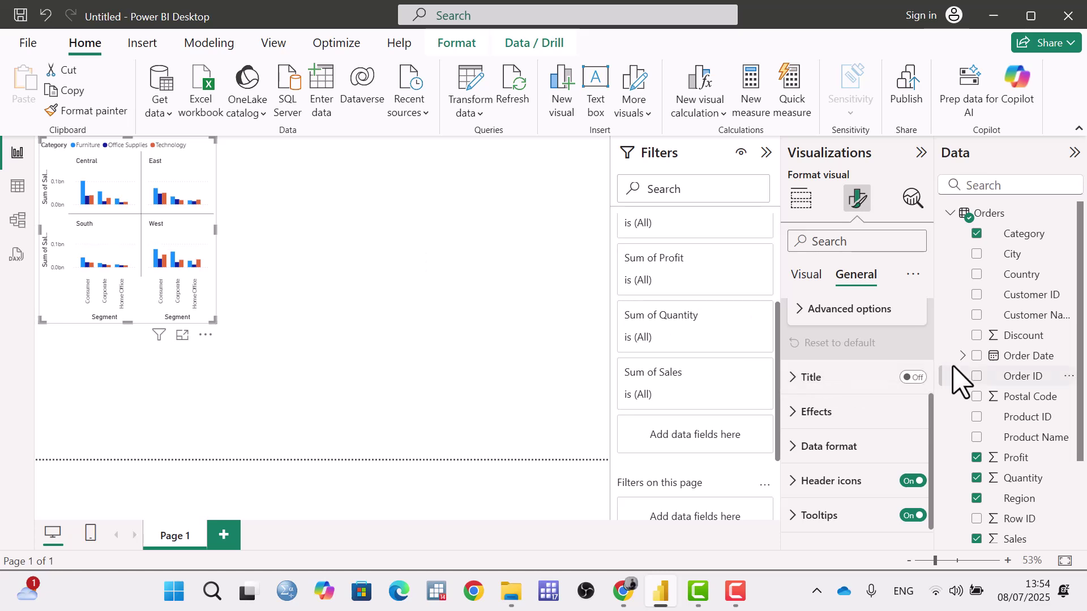
{"action": "left_click", "coordinate": [921, 378]}
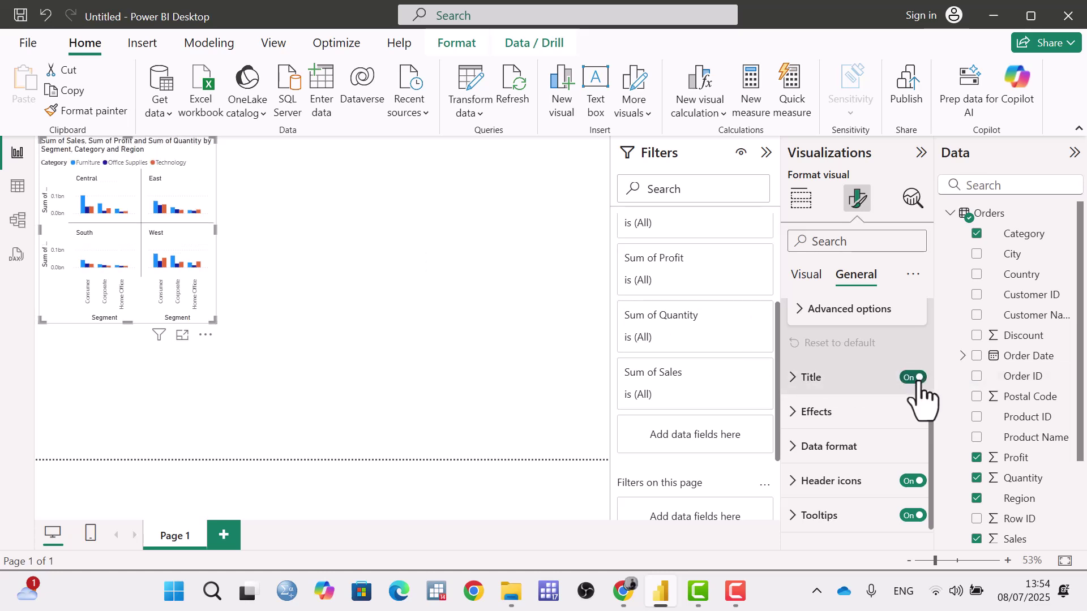
Step: Shorten the chart's title text to "Sum" and set its heading level to Heading 2
{"action": "left_click", "coordinate": [792, 379]}
{"action": "scroll", "coordinate": [844, 407], "scroll_direction": "down", "scroll_amount": 3}
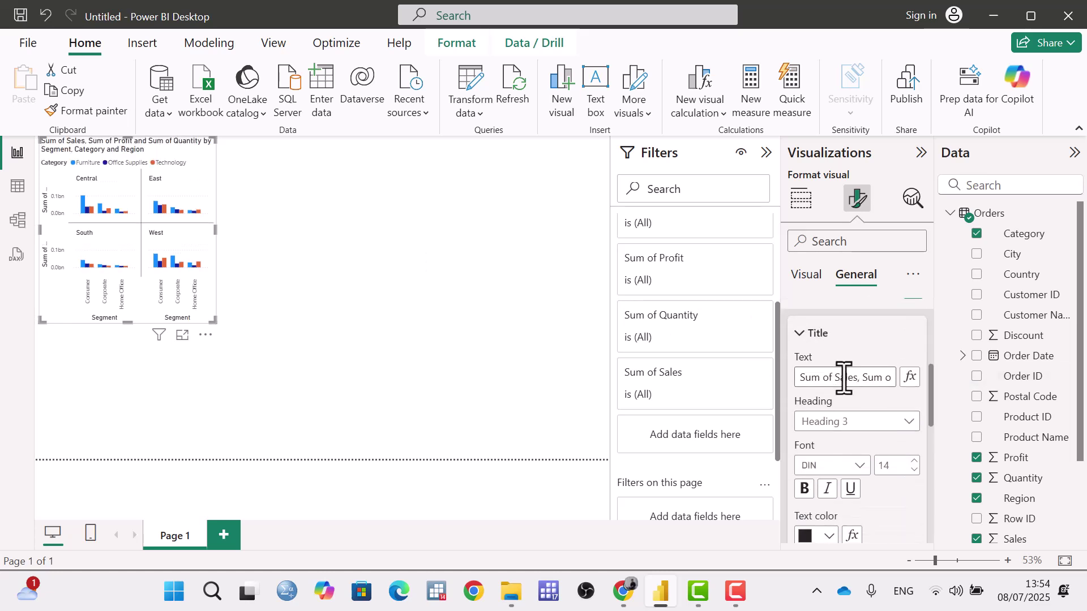
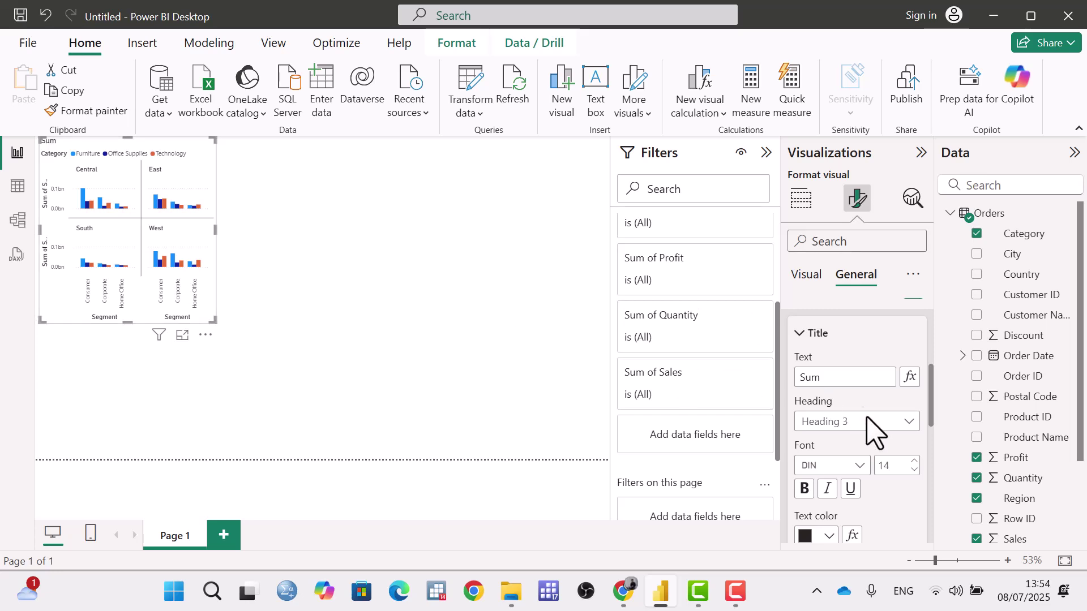
{"action": "left_click", "coordinate": [864, 430]}
{"action": "left_click", "coordinate": [843, 479]}
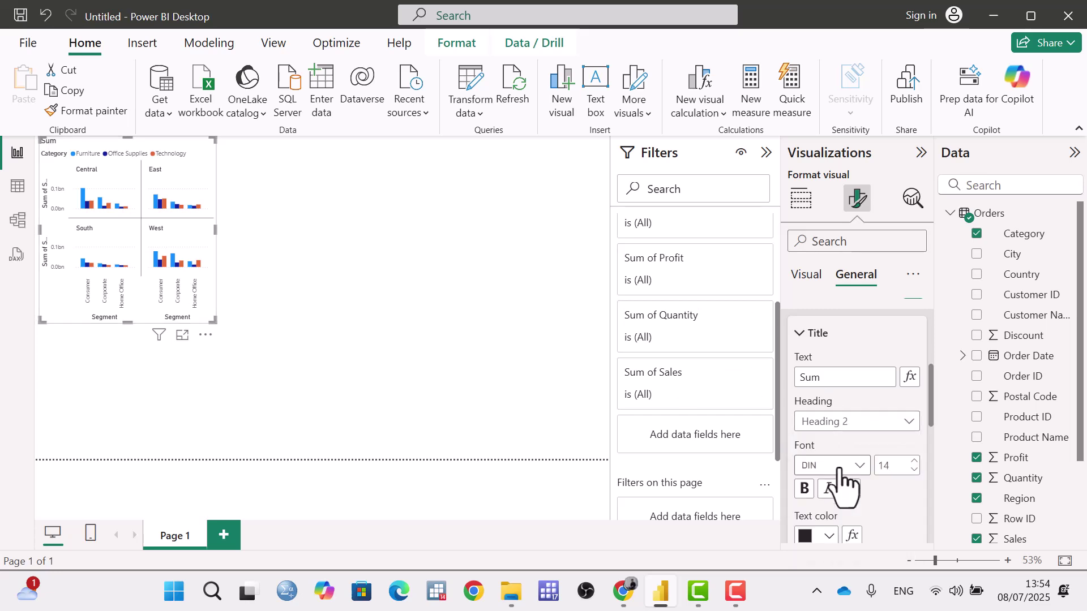
Step: Set the chart title's font to Constantia and its text color to orange
{"action": "scroll", "coordinate": [883, 430], "scroll_direction": "down", "scroll_amount": 2}
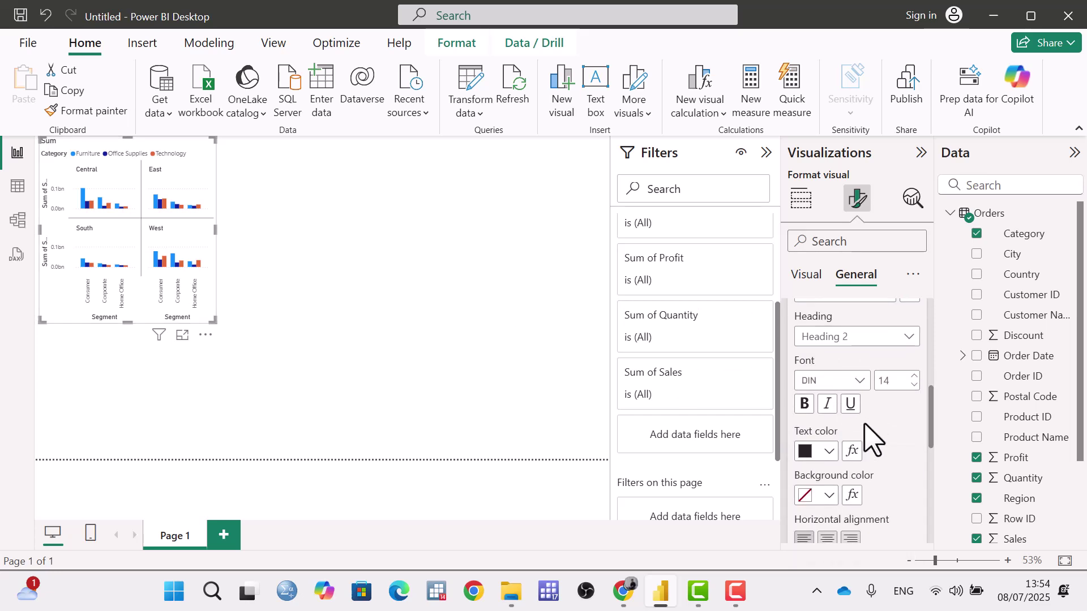
{"action": "left_click", "coordinate": [856, 380]}
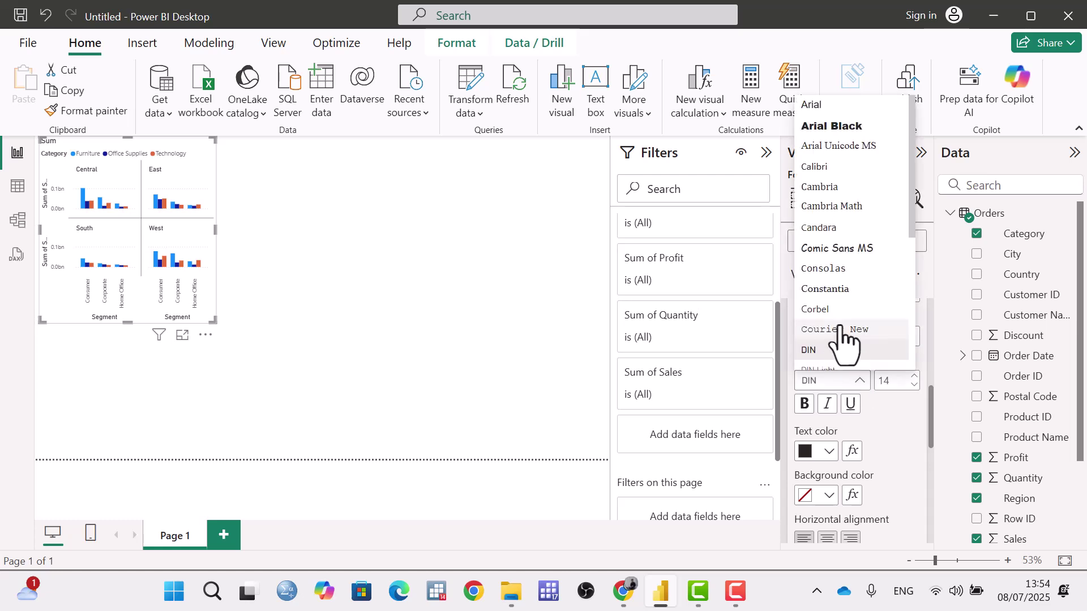
{"action": "left_click", "coordinate": [833, 290]}
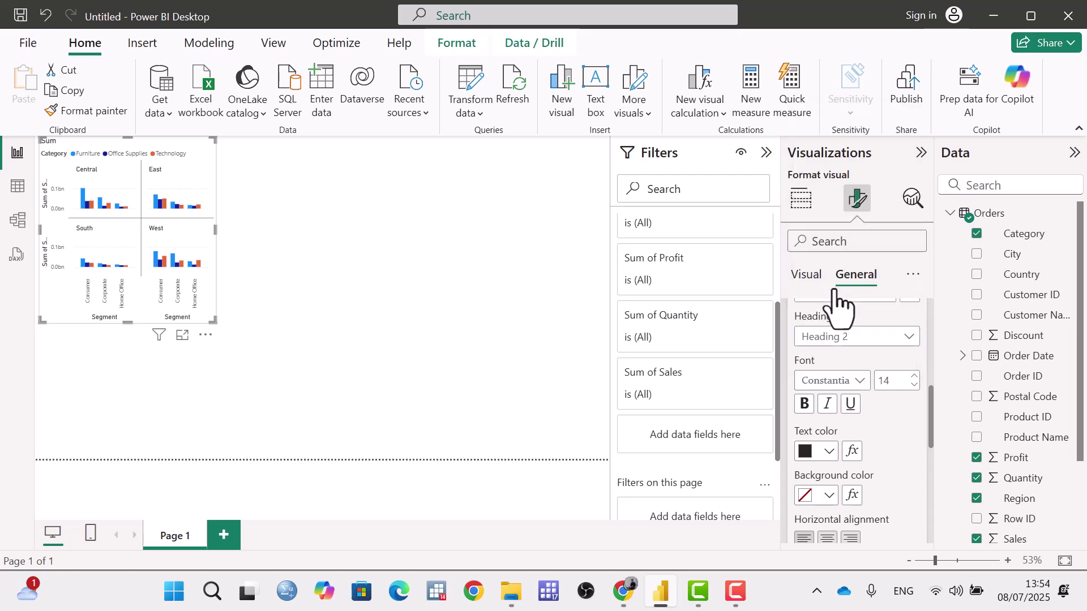
{"action": "left_click", "coordinate": [829, 452]}
{"action": "left_click", "coordinate": [860, 377]}
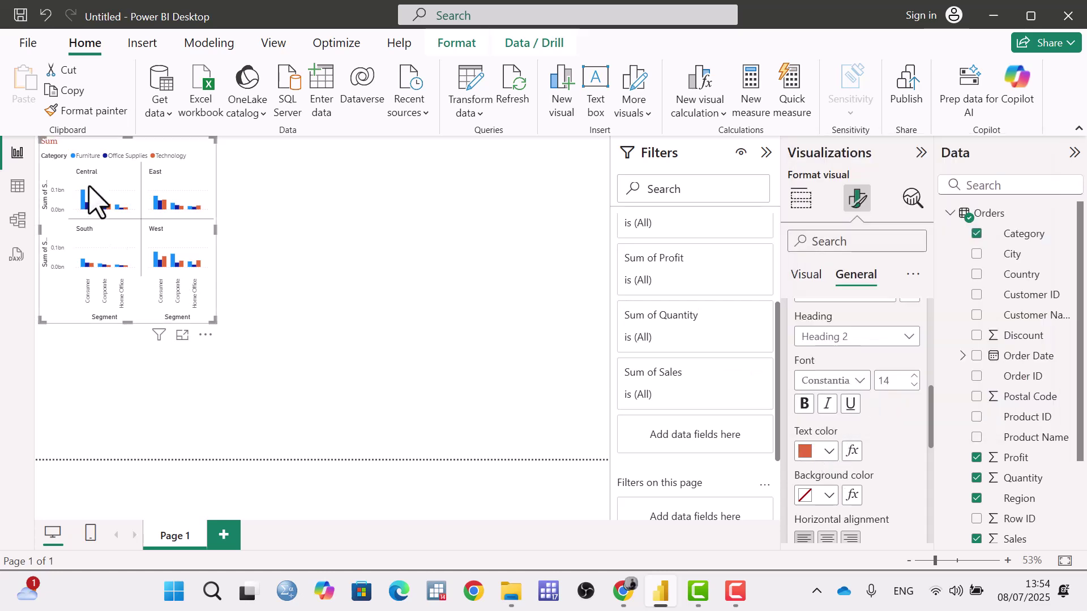
Step: Try a pink background color on the chart's title and reset it to No Fill
{"action": "scroll", "coordinate": [897, 487], "scroll_direction": "down", "scroll_amount": 3}
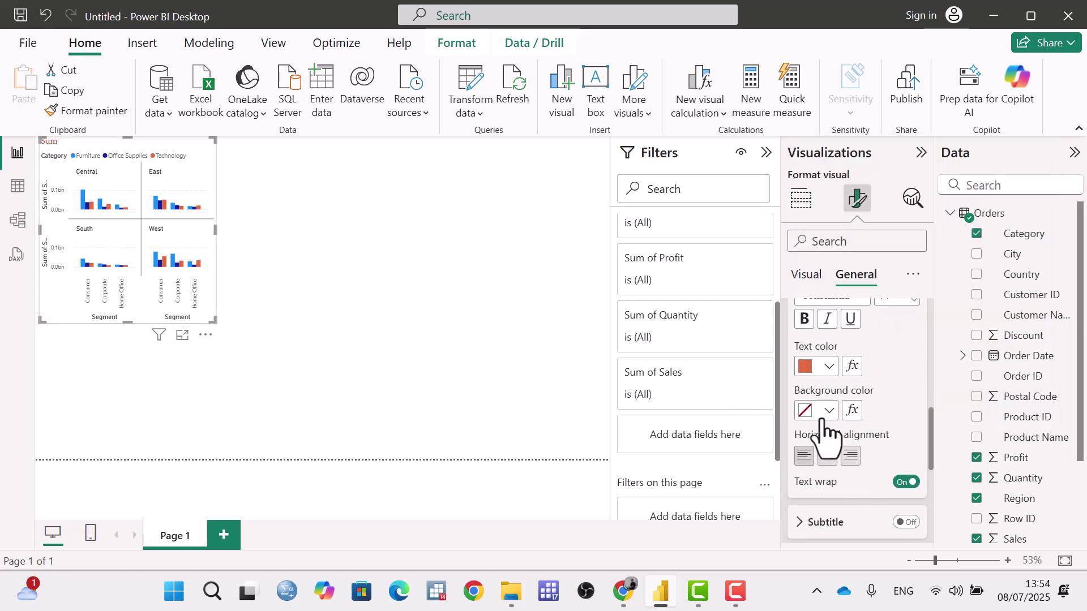
{"action": "left_click", "coordinate": [823, 416]}
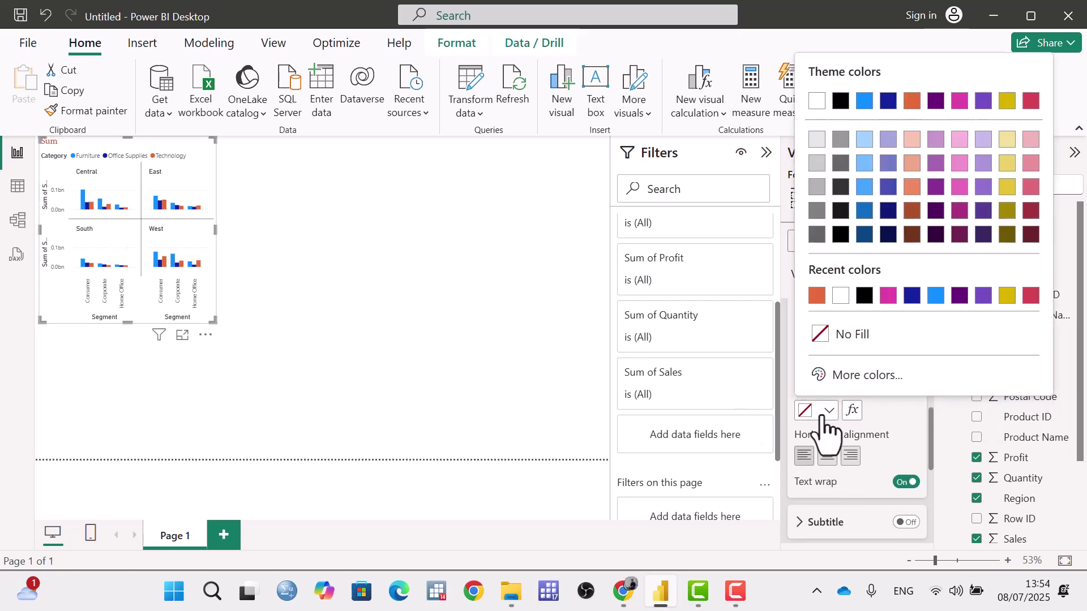
{"action": "left_click", "coordinate": [888, 295]}
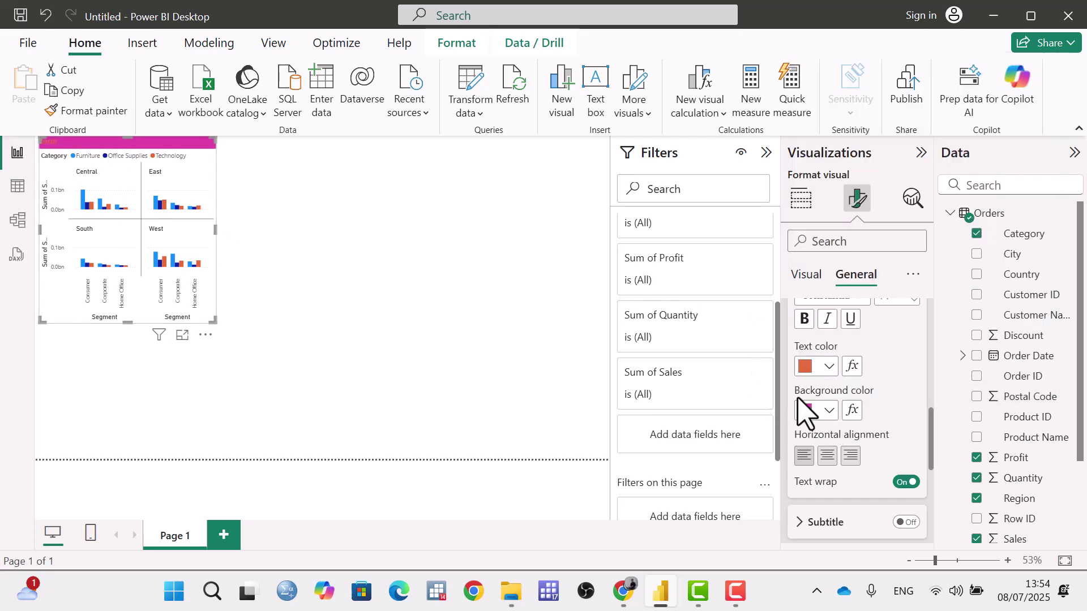
{"action": "left_click", "coordinate": [828, 412]}
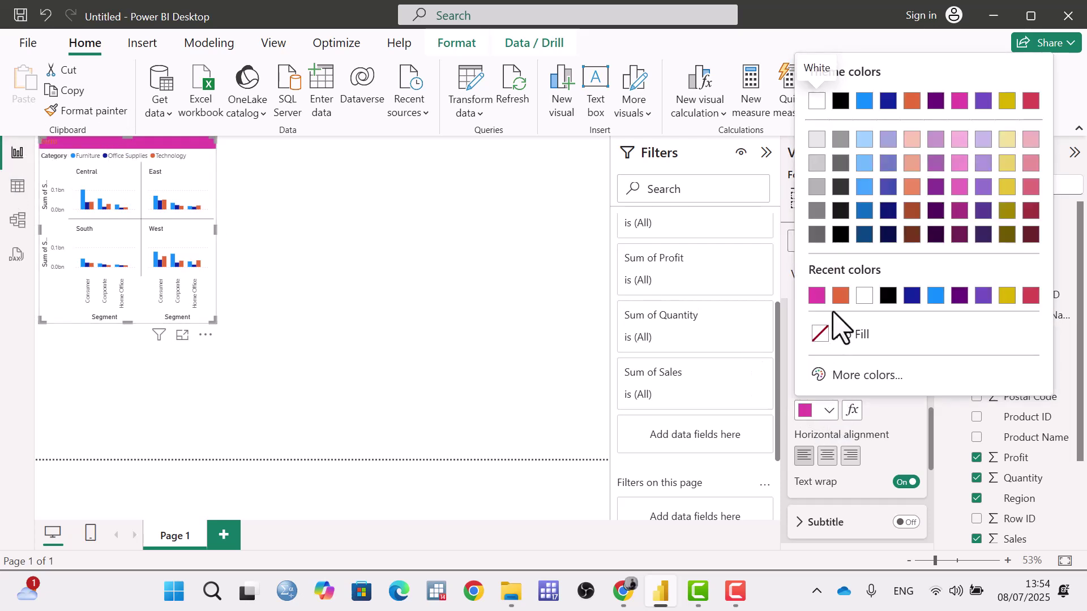
{"action": "left_click", "coordinate": [861, 335]}
Step: Turn on the chart's subtitle and look through its text, heading, font and alignment settings
{"action": "scroll", "coordinate": [906, 433], "scroll_direction": "down", "scroll_amount": 2}
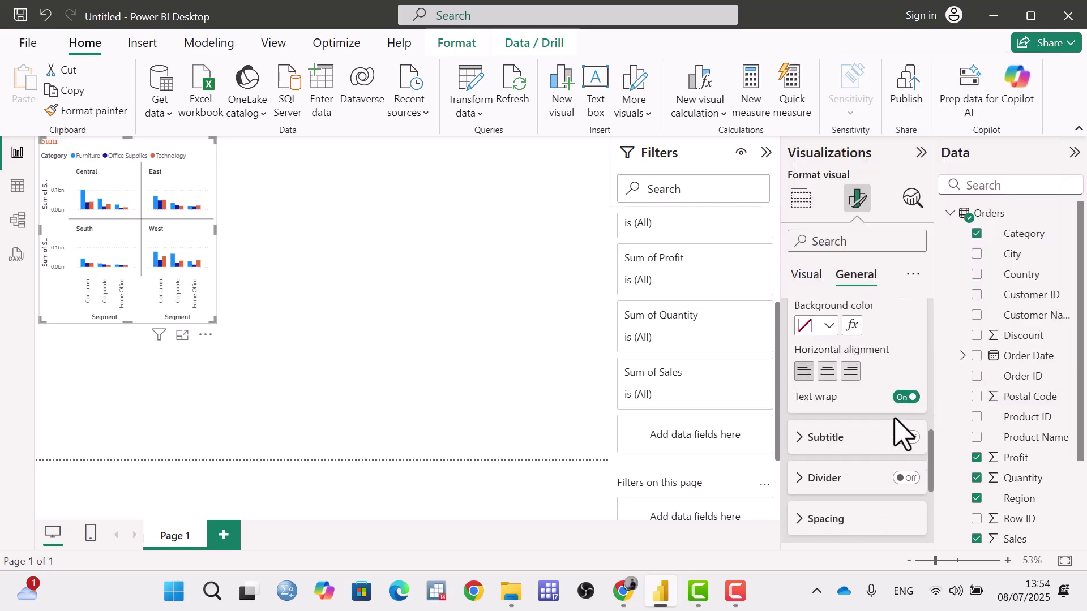
{"action": "left_click", "coordinate": [906, 437]}
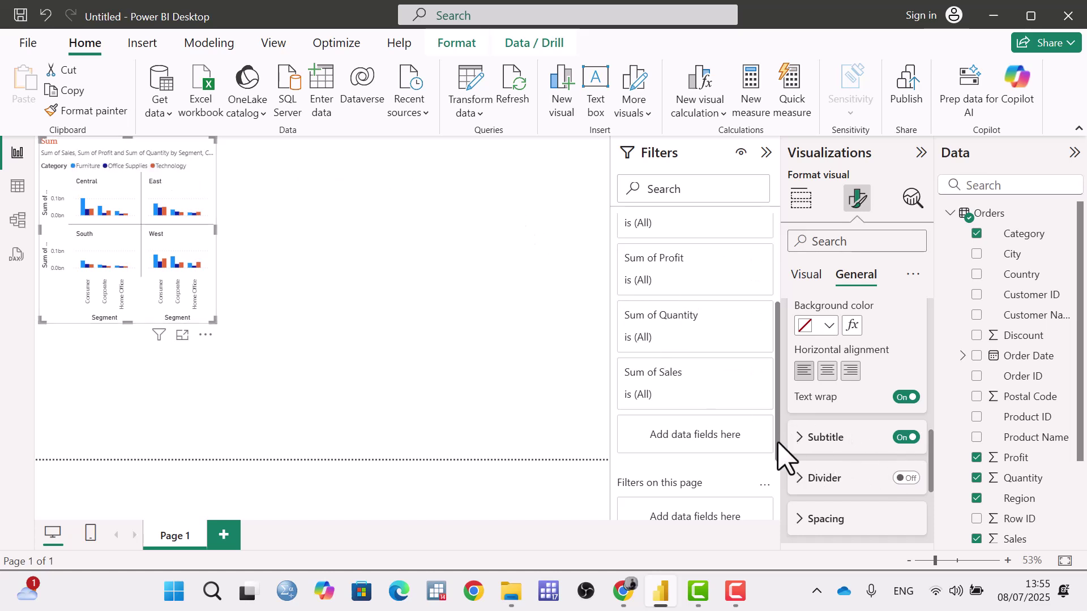
{"action": "left_click", "coordinate": [800, 442]}
{"action": "scroll", "coordinate": [837, 456], "scroll_direction": "down", "scroll_amount": 2}
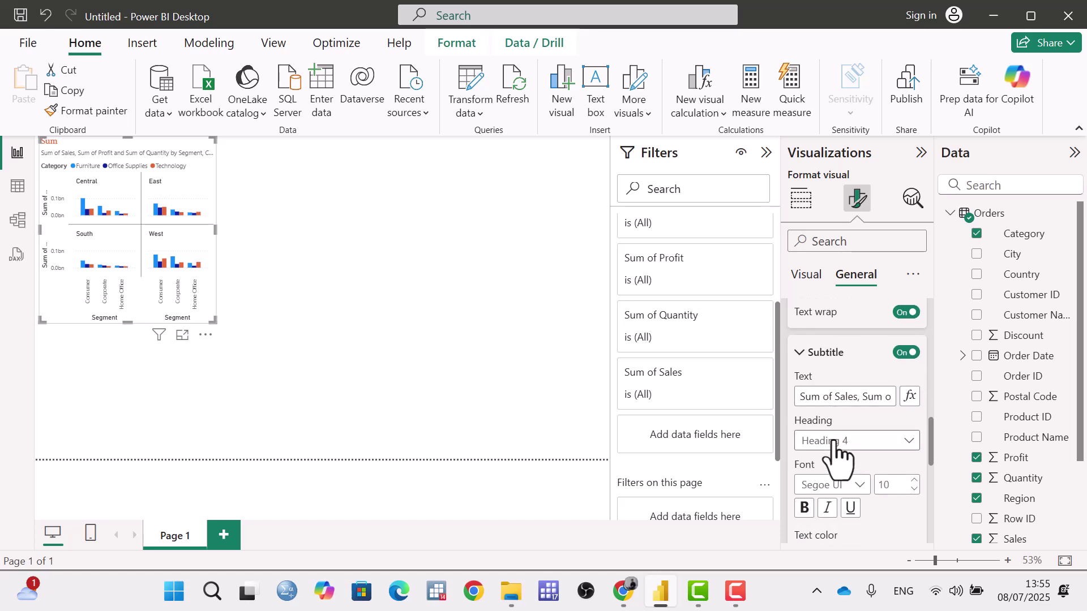
{"action": "scroll", "coordinate": [870, 396], "scroll_direction": "down", "scroll_amount": 2}
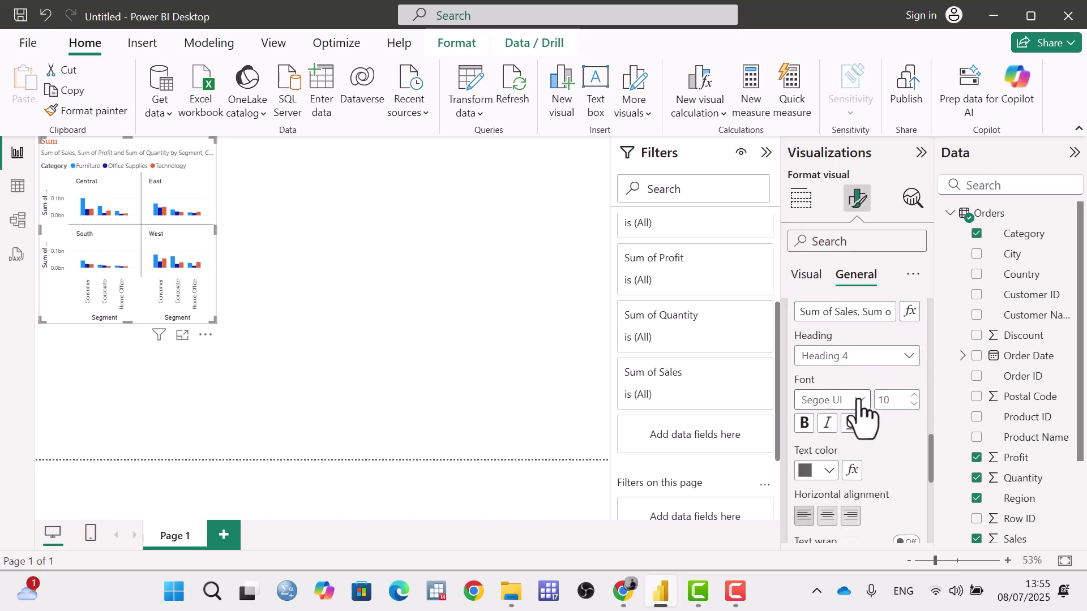
{"action": "scroll", "coordinate": [843, 413], "scroll_direction": "down", "scroll_amount": 2}
{"action": "scroll", "coordinate": [825, 406], "scroll_direction": "down", "scroll_amount": 2}
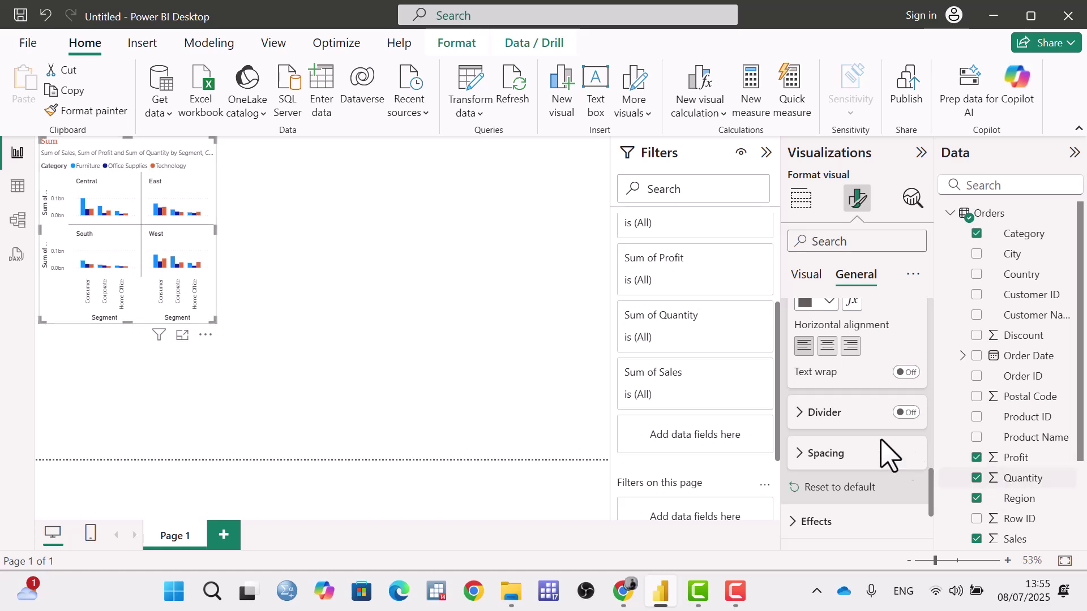
Step: Turn on the divider under the title area, color it pink and set its line style to Dashed
{"action": "left_click", "coordinate": [908, 413]}
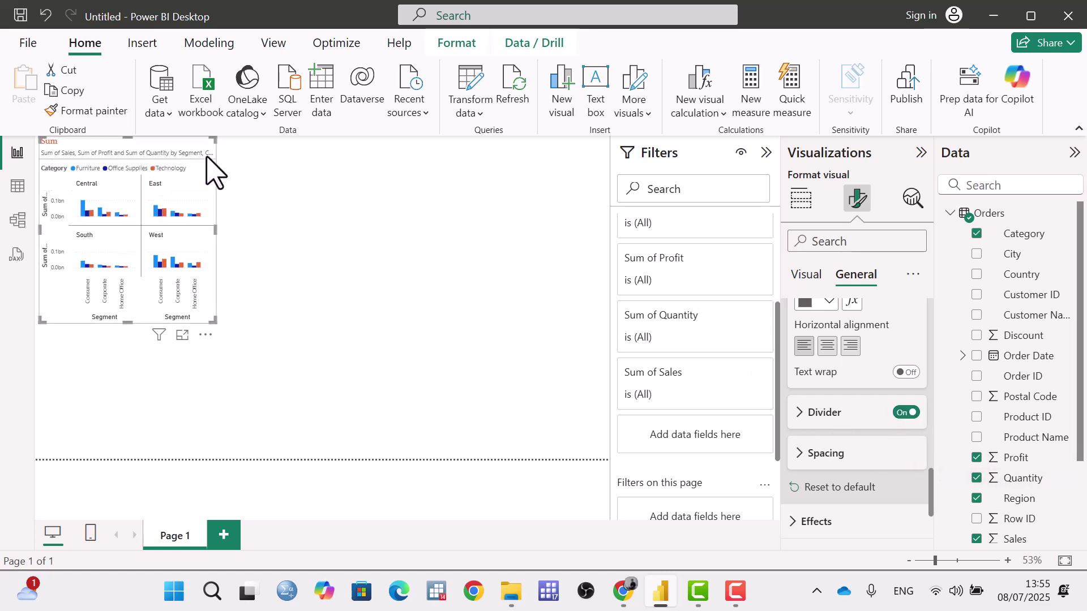
{"action": "left_click", "coordinate": [798, 413]}
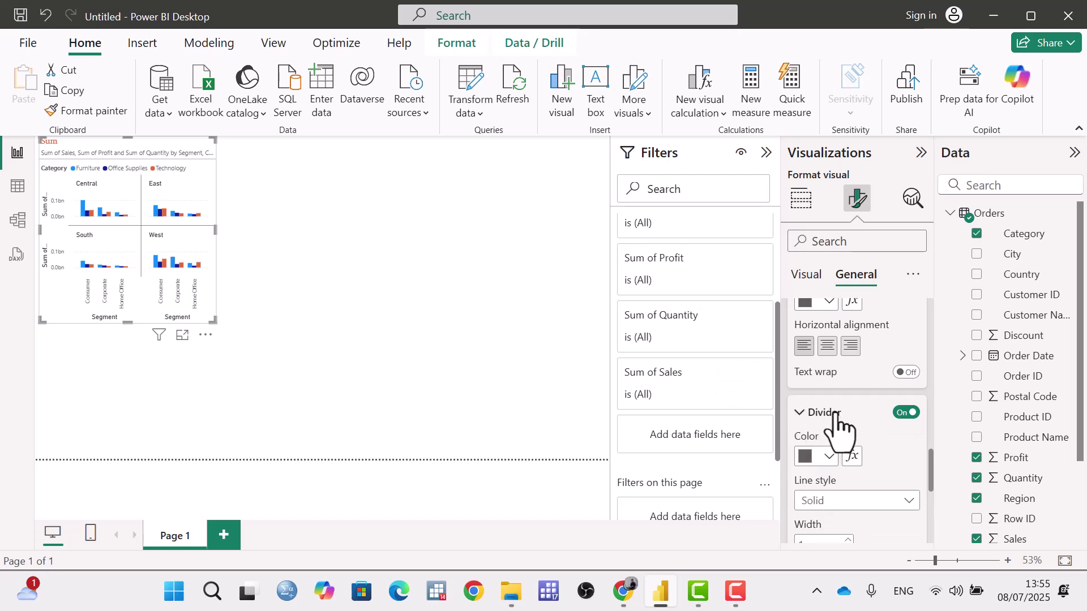
{"action": "left_click", "coordinate": [828, 372]}
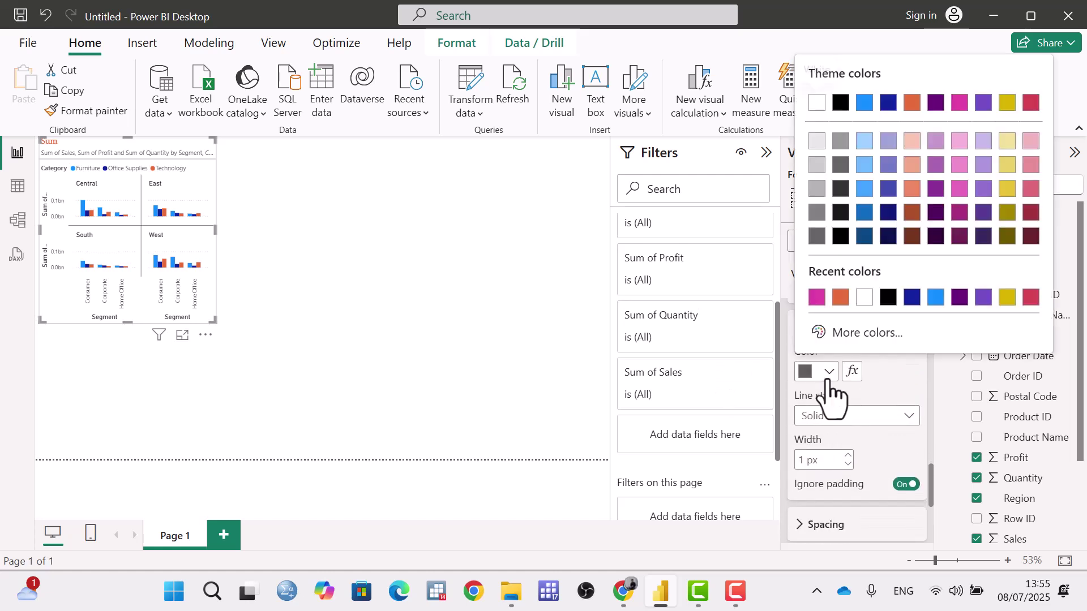
{"action": "left_click", "coordinate": [816, 297]}
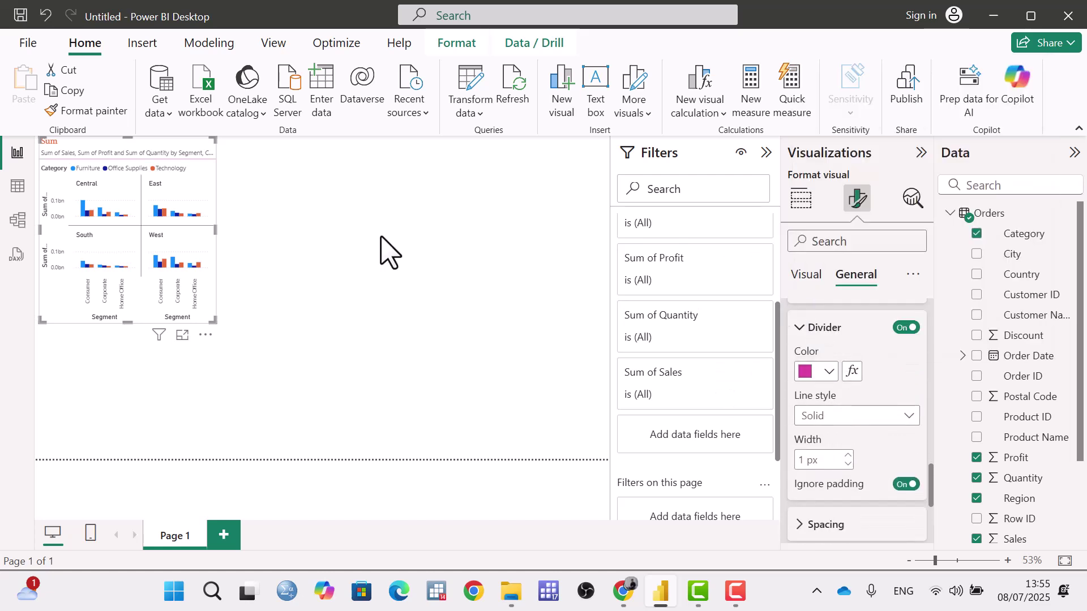
{"action": "left_click", "coordinate": [843, 416]}
{"action": "left_click", "coordinate": [850, 457]}
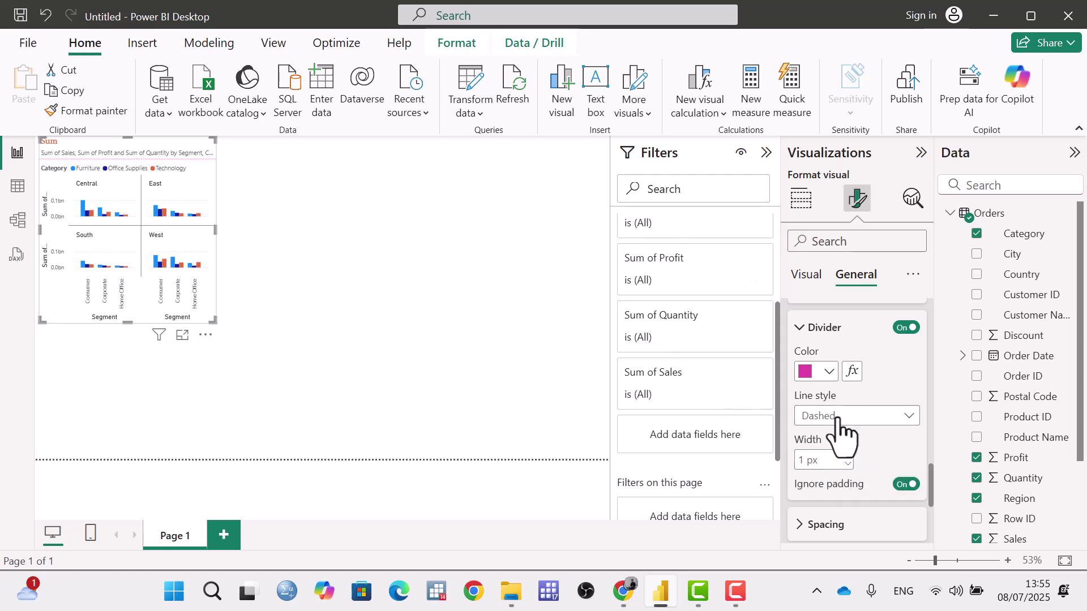
{"action": "scroll", "coordinate": [905, 464], "scroll_direction": "down", "scroll_amount": 5}
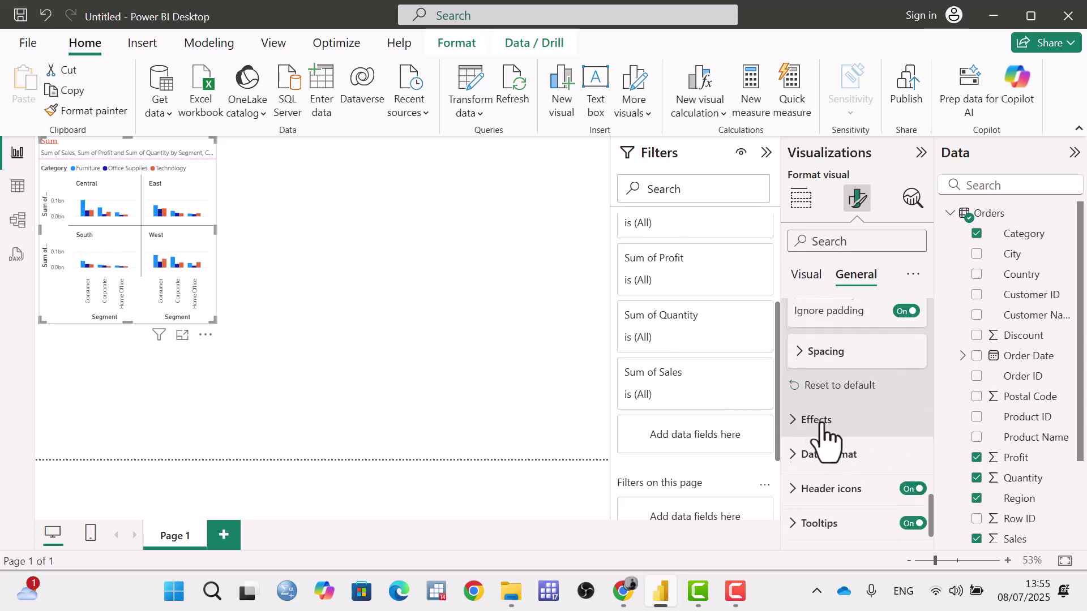
{"action": "scroll", "coordinate": [849, 396], "scroll_direction": "up", "scroll_amount": 8}
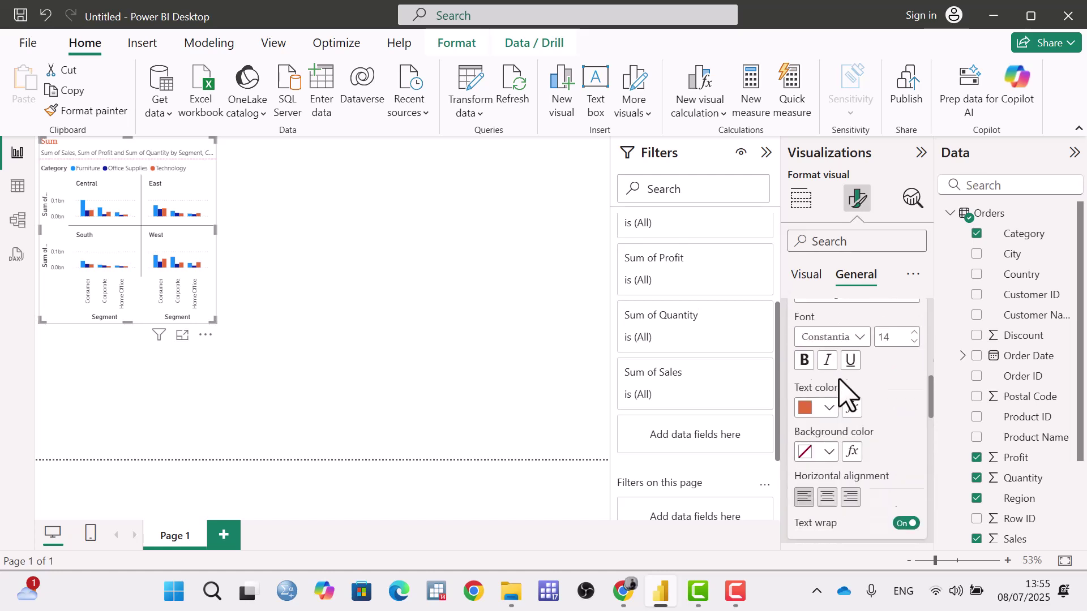
{"action": "left_click", "coordinate": [815, 343]}
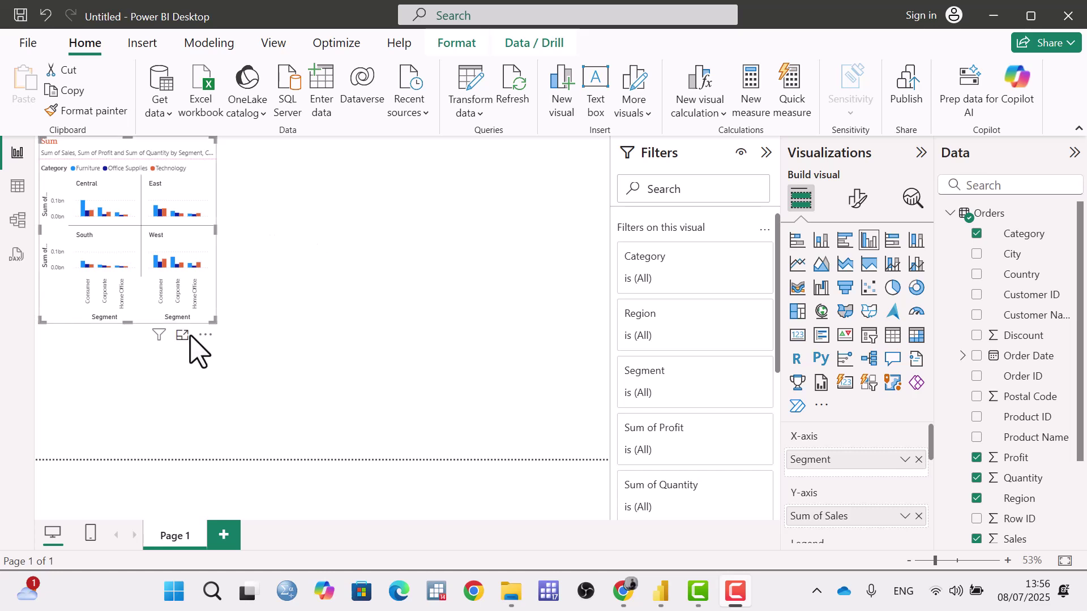
Step: Show the chart as a table, switch to the side-by-side layout to read the data, and return to the report
{"action": "left_click", "coordinate": [206, 336]}
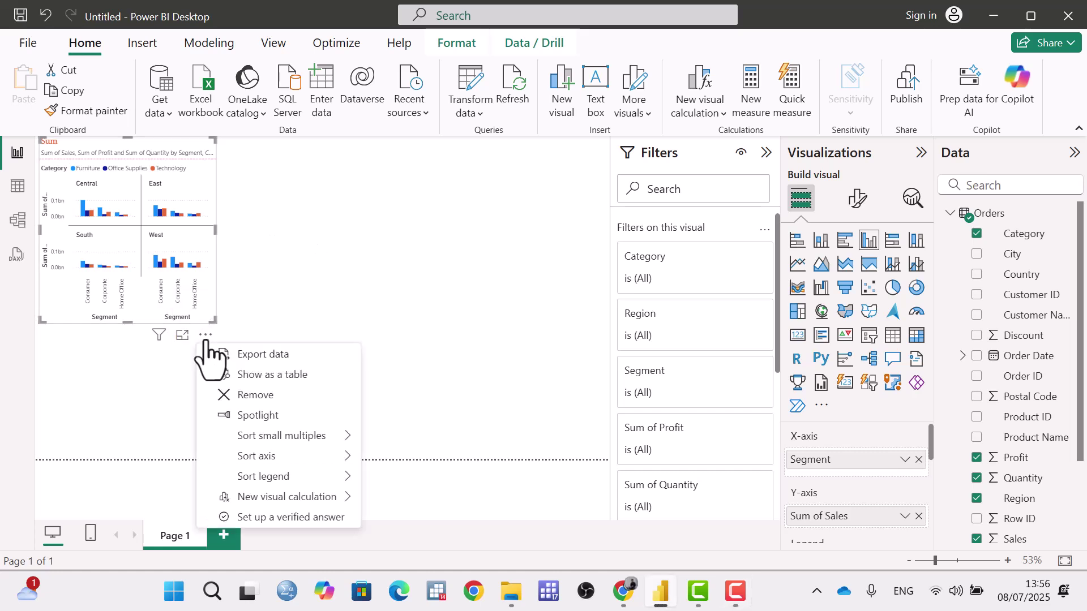
{"action": "left_click", "coordinate": [266, 376]}
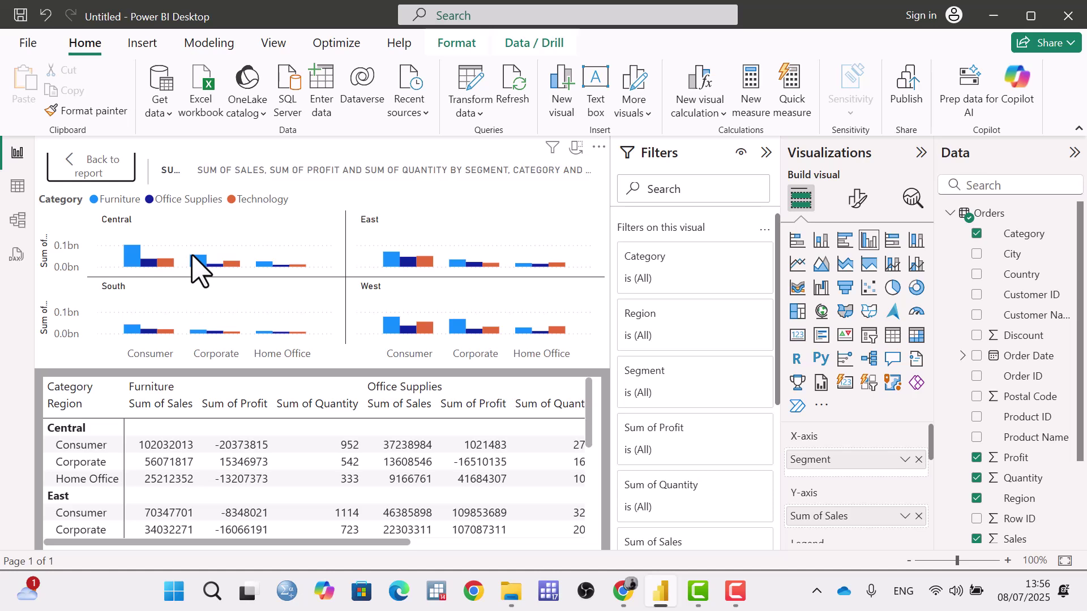
{"action": "scroll", "coordinate": [274, 460], "scroll_direction": "down", "scroll_amount": 5}
{"action": "scroll", "coordinate": [283, 492], "scroll_direction": "up", "scroll_amount": 5}
{"action": "left_click", "coordinate": [576, 148]}
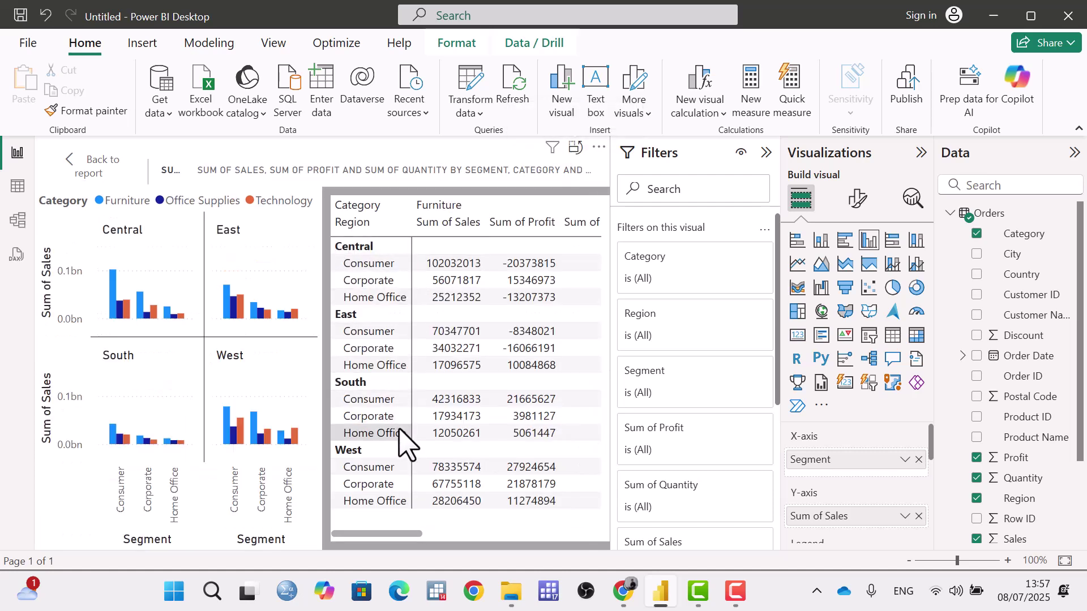
{"action": "left_click_drag", "start_coordinate": [396, 534], "coordinate": [315, 552]}
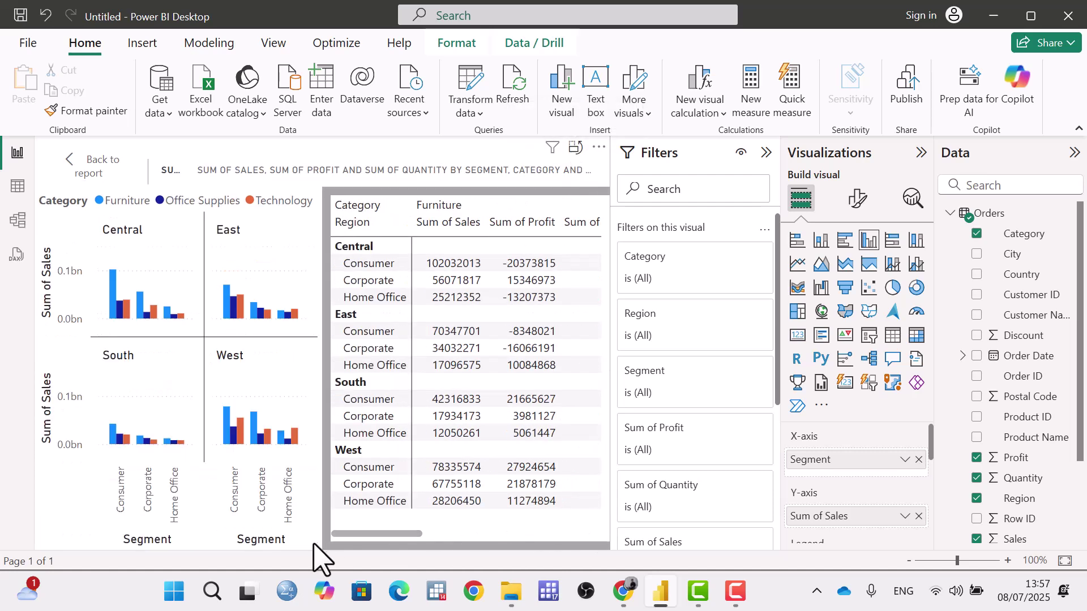
{"action": "left_click", "coordinate": [88, 164]}
Step: Sort the chart's small multiples by Region in descending order
{"action": "left_click", "coordinate": [206, 337]}
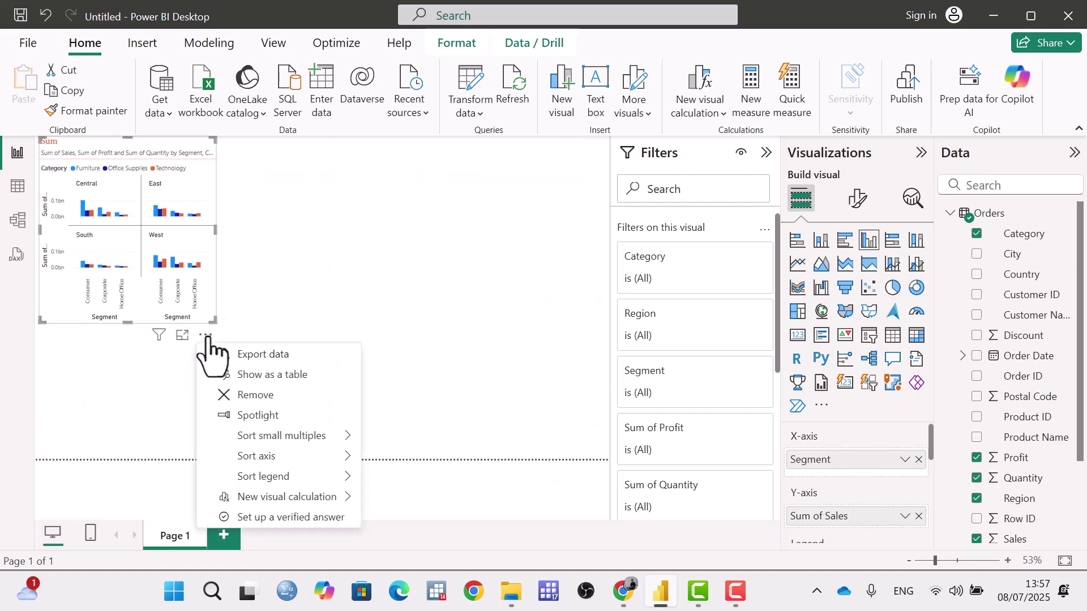
{"action": "mouse_move", "coordinate": [298, 437]}
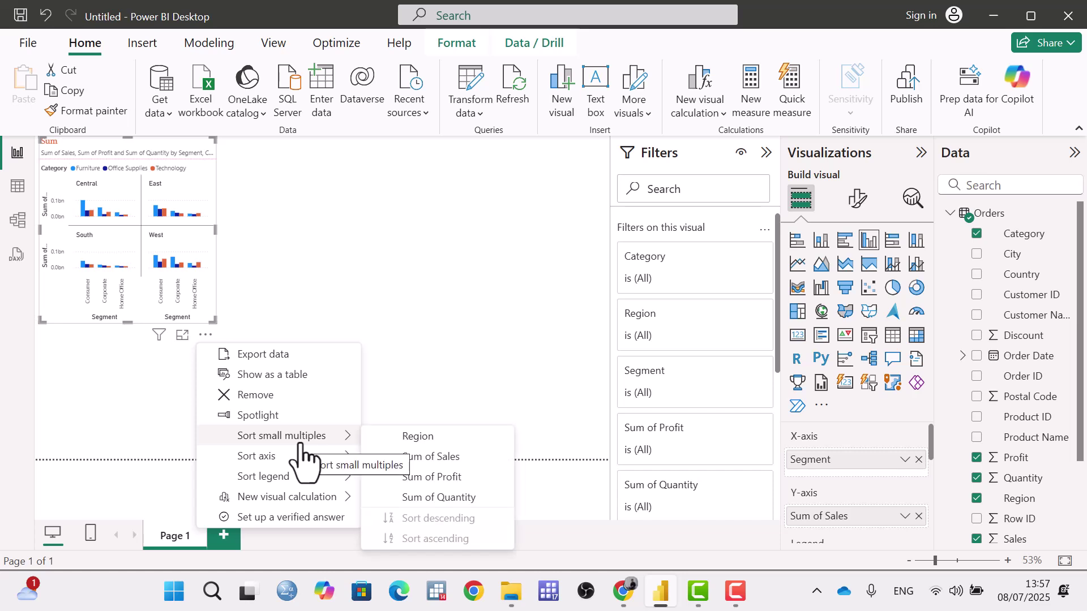
{"action": "left_click", "coordinate": [476, 442]}
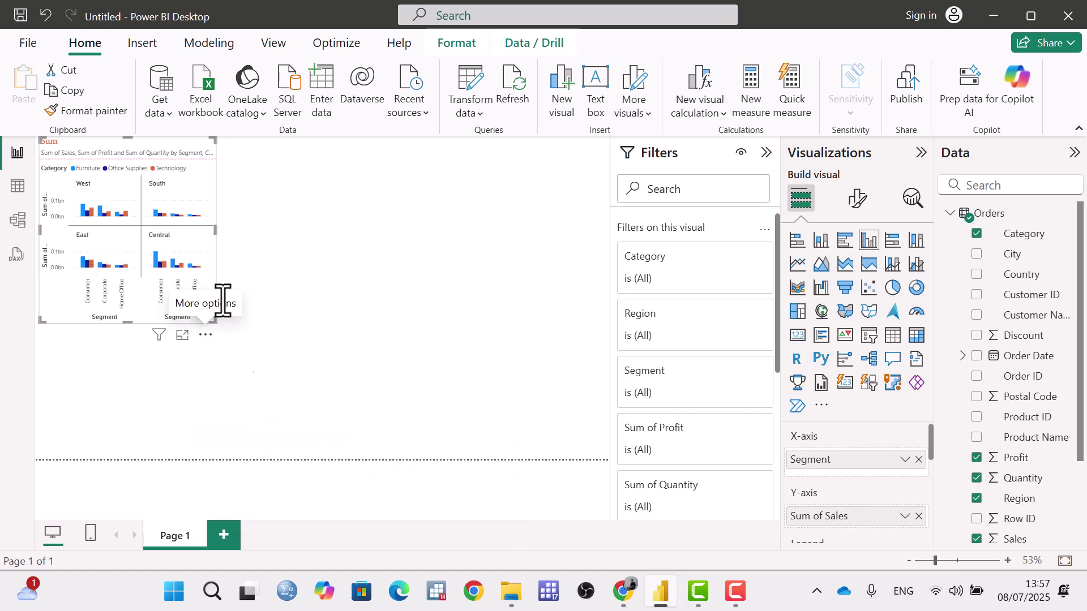
Step: Sort the chart's legend by Category in descending order
{"action": "left_click", "coordinate": [206, 335]}
{"action": "mouse_move", "coordinate": [281, 457]}
{"action": "mouse_move", "coordinate": [286, 477]}
{"action": "left_click", "coordinate": [426, 478]}
Step: Examine the chart's new visual calculation and legend sorting options
{"action": "left_click", "coordinate": [205, 335]}
{"action": "mouse_move", "coordinate": [317, 497]}
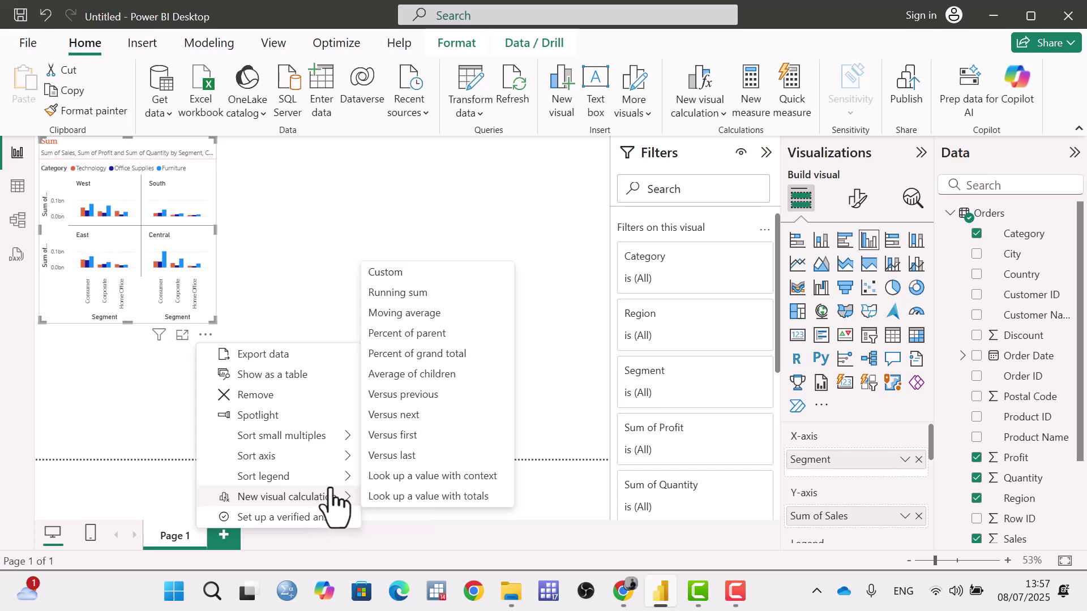
{"action": "mouse_move", "coordinate": [339, 477]}
{"action": "left_click", "coordinate": [471, 500]}
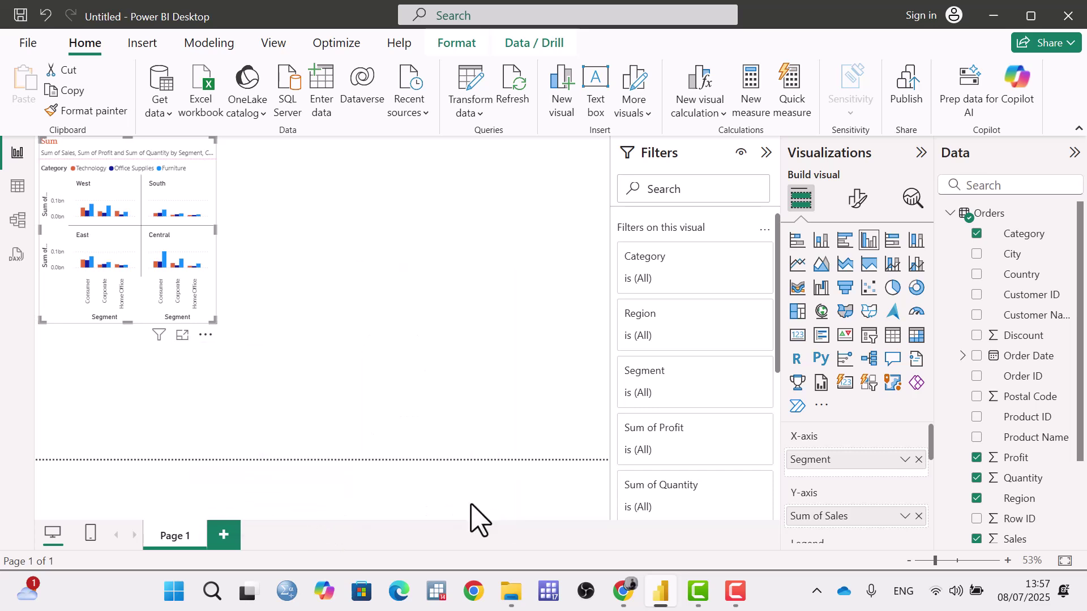